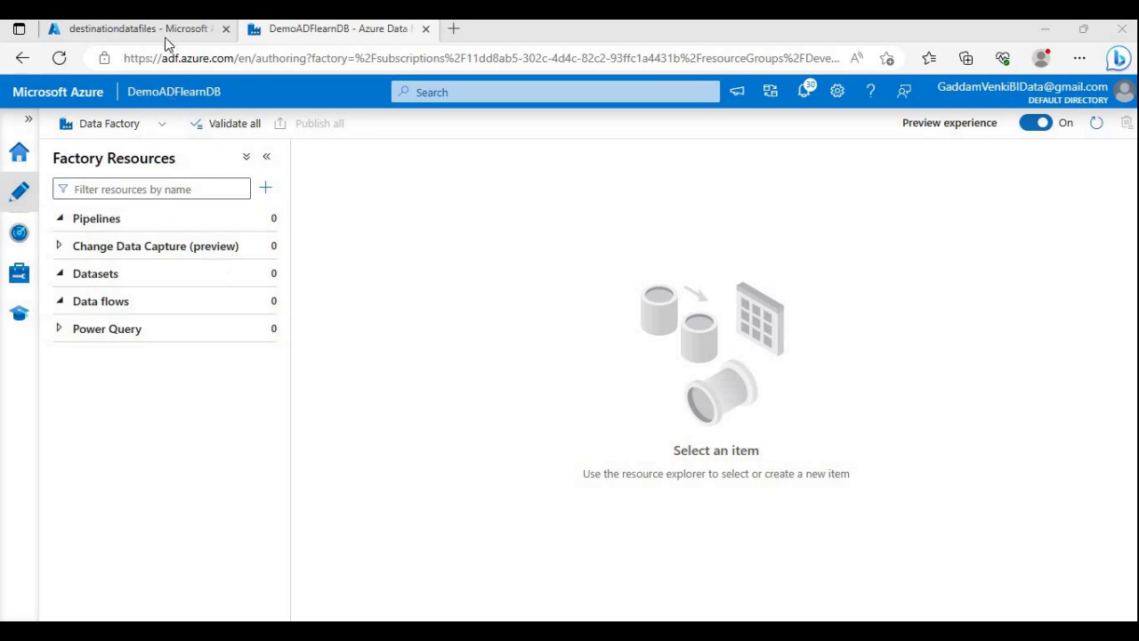
# - Switch to the Azure portal and view the files in the TextDataFile folder of the sourcedatafiles container
pyautogui.click(167, 34)
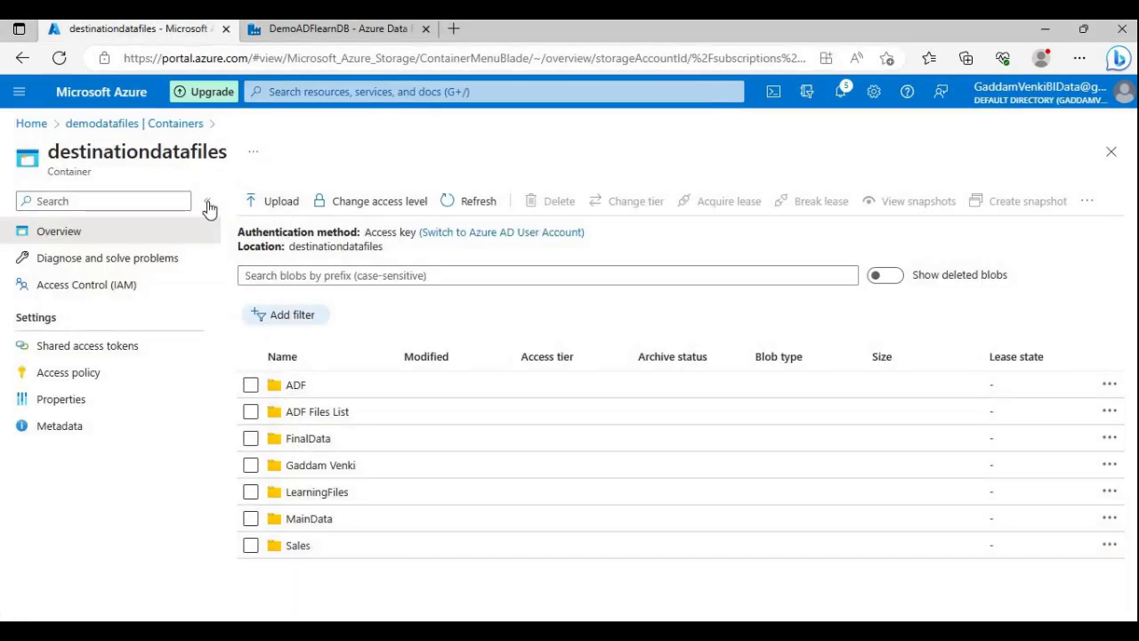
pyautogui.click(156, 129)
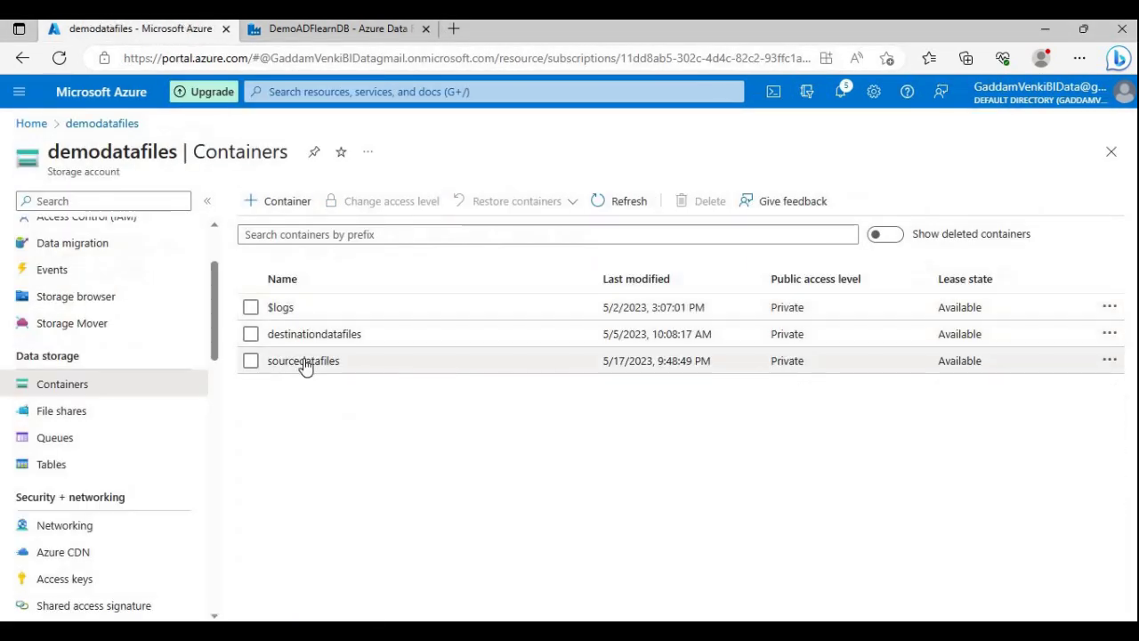
pyautogui.click(305, 363)
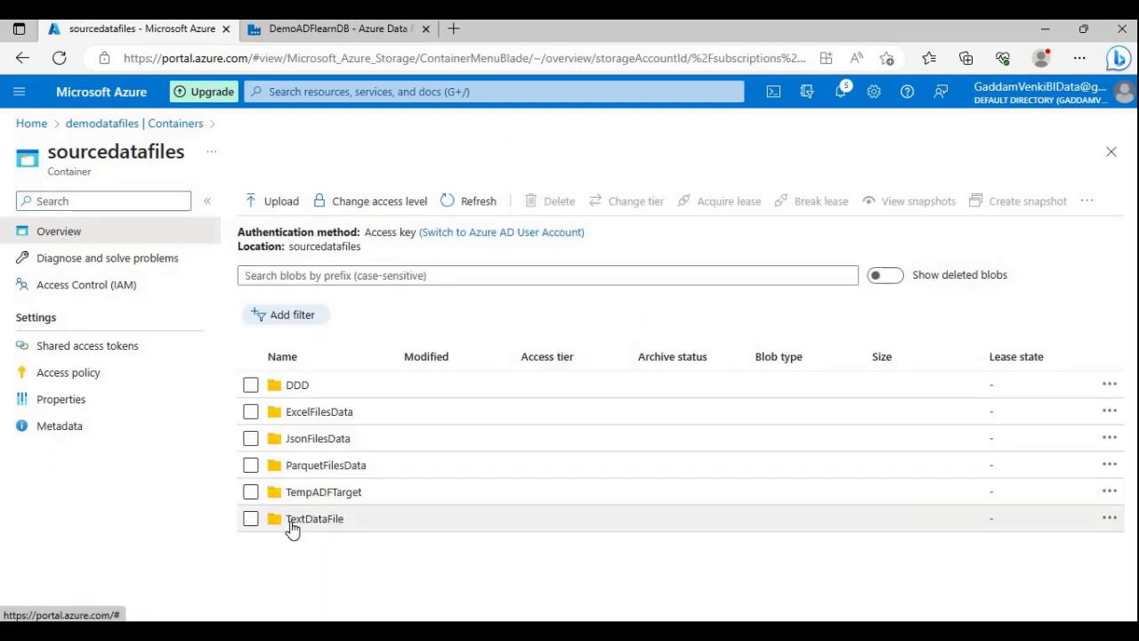
pyautogui.click(302, 523)
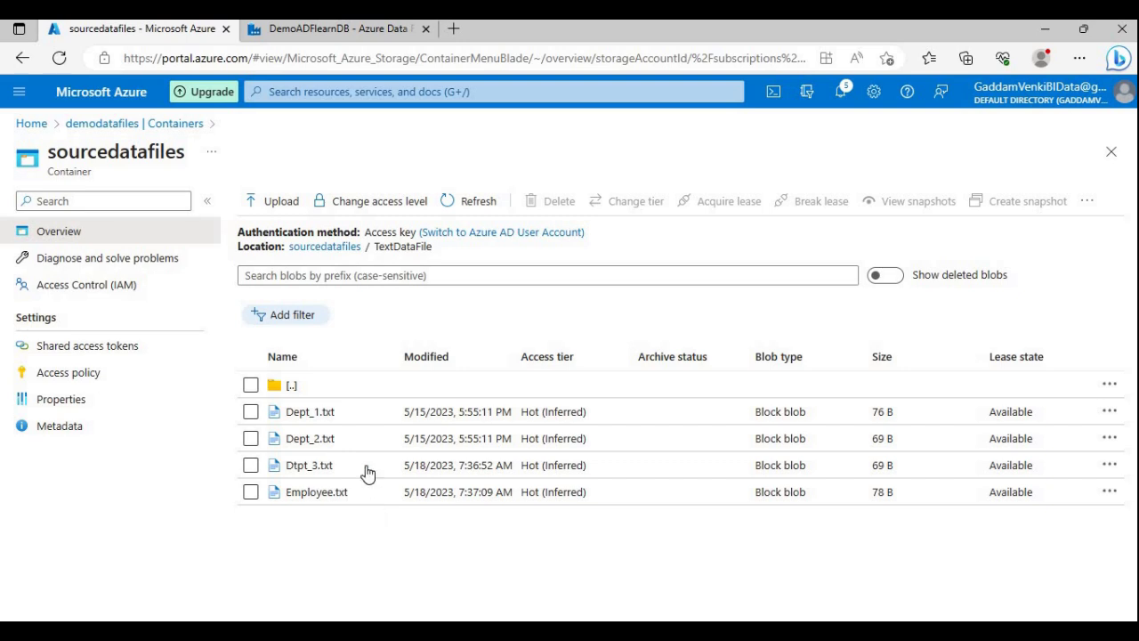
# - Switch to Azure Data Factory and create a new pipeline named DemoData
pyautogui.click(332, 33)
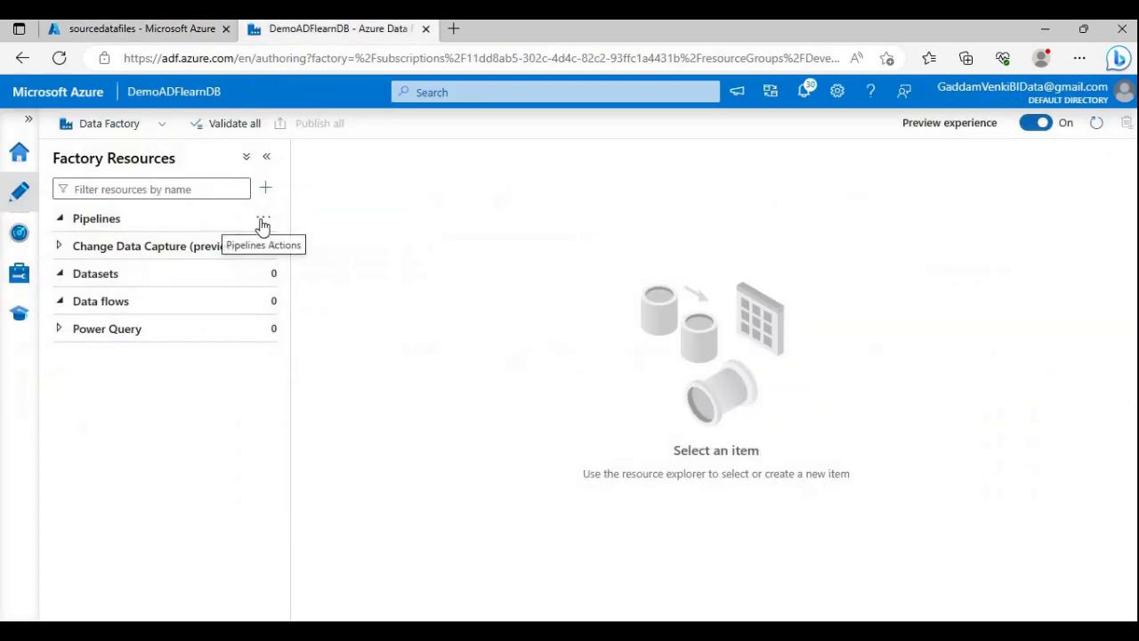
pyautogui.click(264, 218)
pyautogui.click(294, 245)
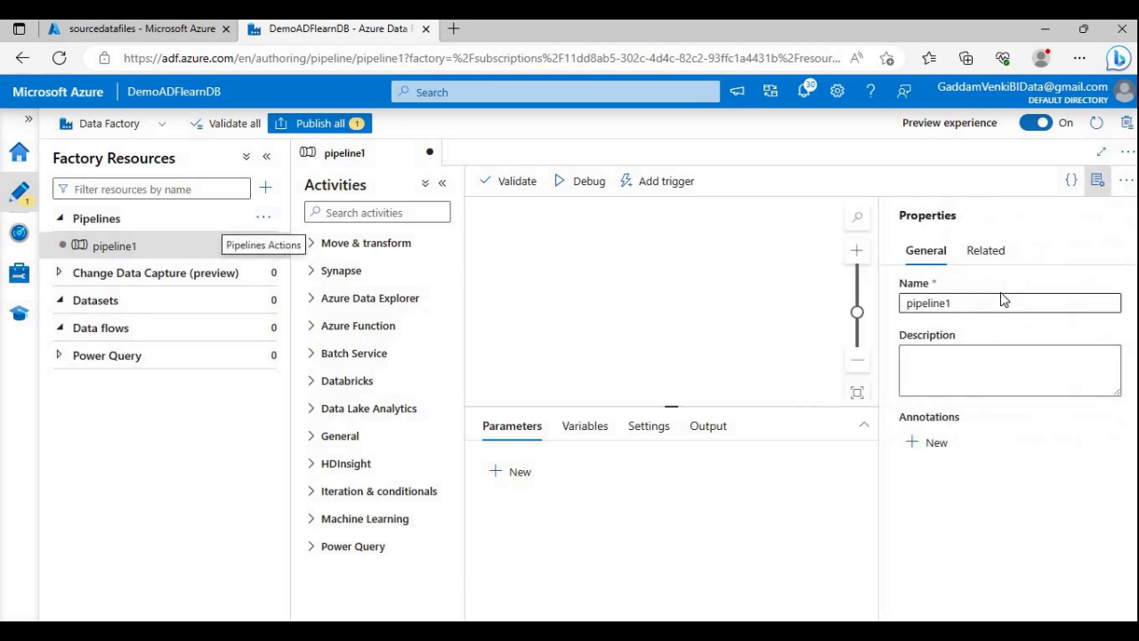
pyautogui.write('DemoData')
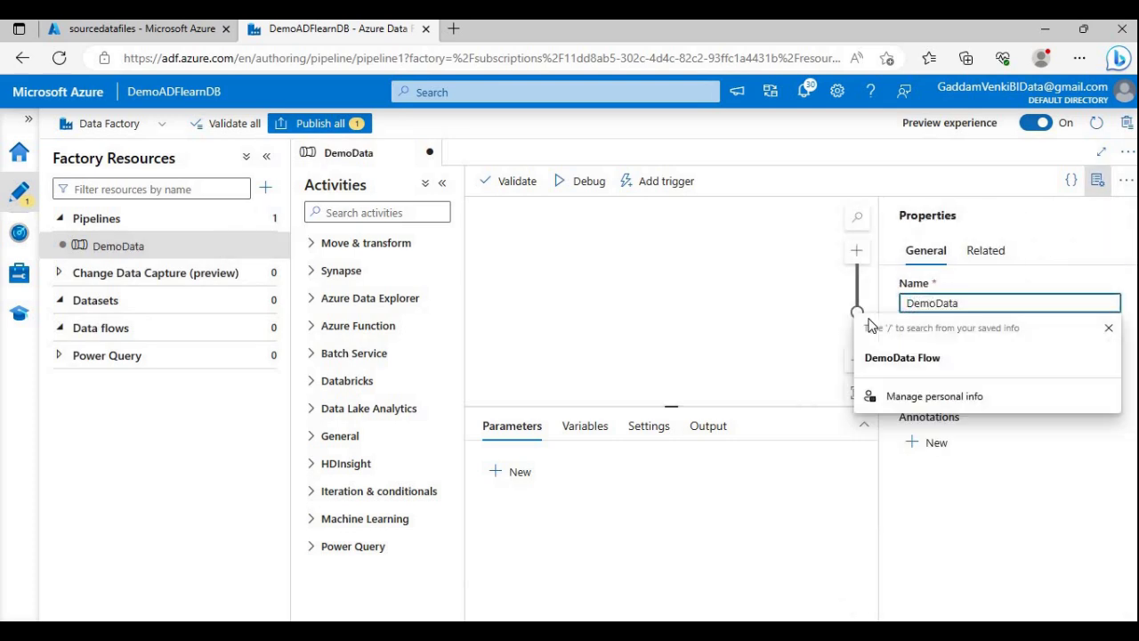
pyautogui.click(1097, 181)
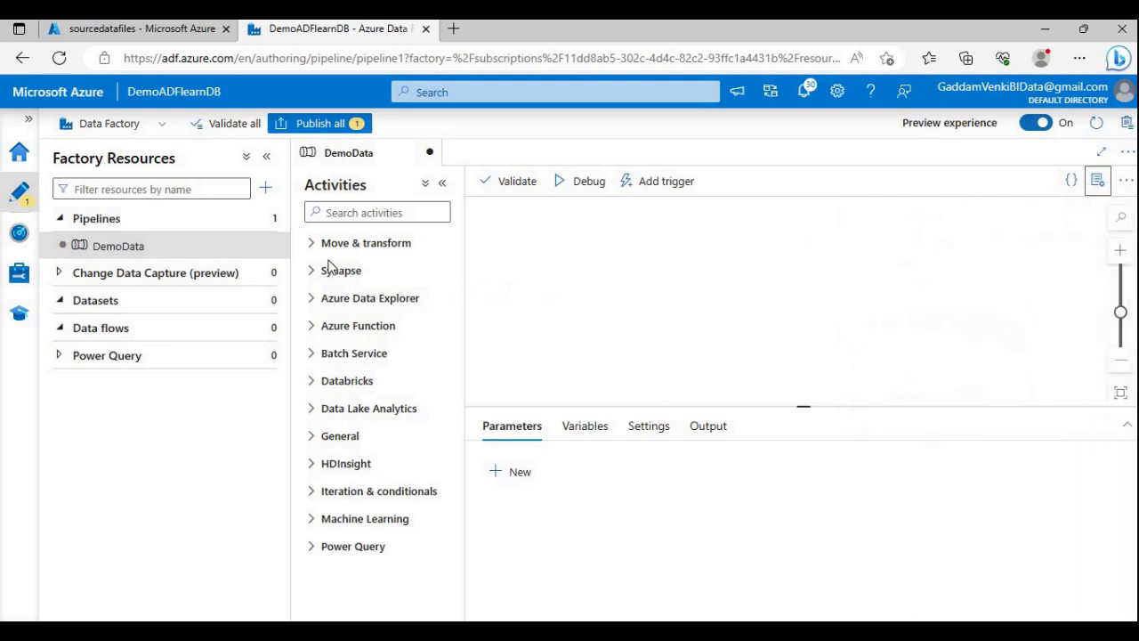
# - Add a Copy data activity to the DemoData pipeline canvas and collapse the activity list
pyautogui.click(308, 243)
pyautogui.moveTo(561, 283); pyautogui.dragTo(562, 285)
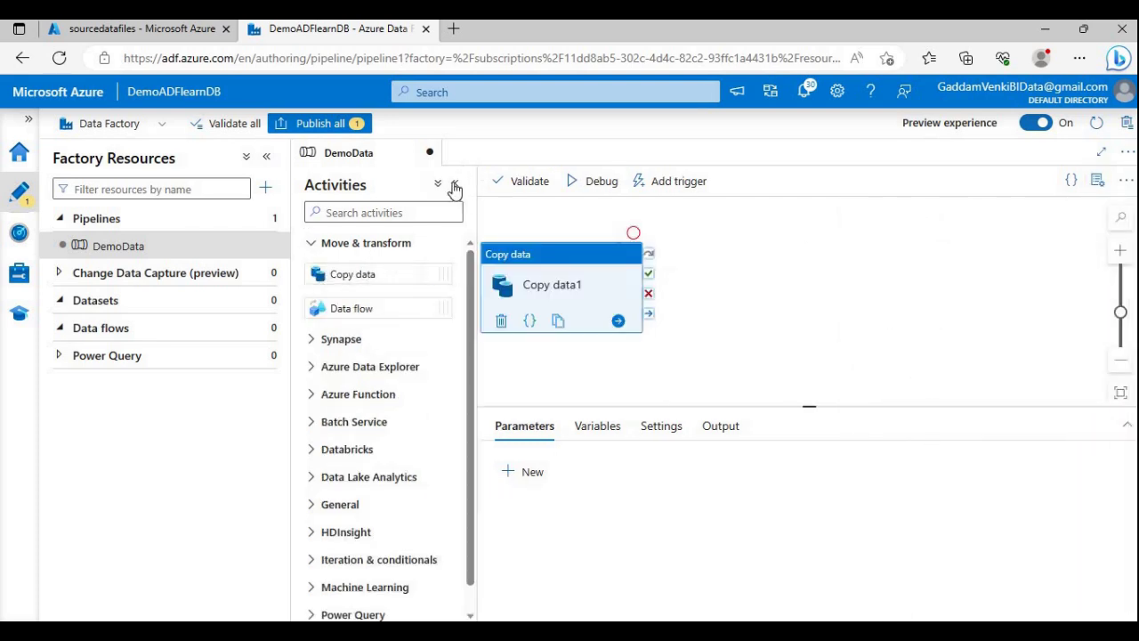
pyautogui.click(455, 182)
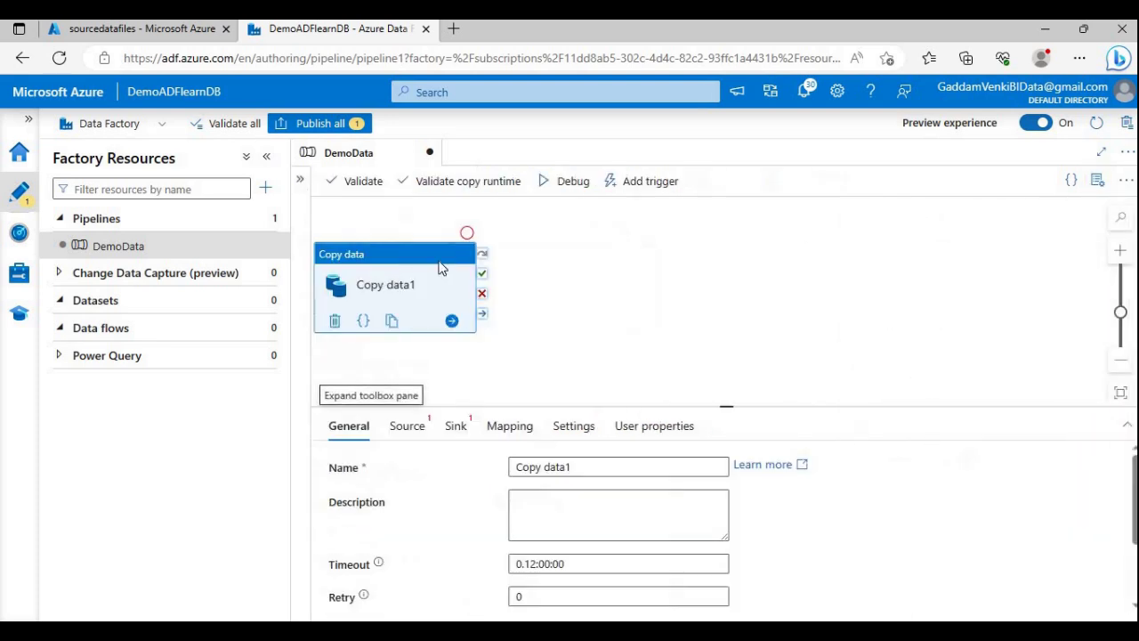
# - Start a new source dataset for the copy activity, using Azure Blob Storage and the DelimitedText format
pyautogui.click(406, 427)
pyautogui.click(758, 466)
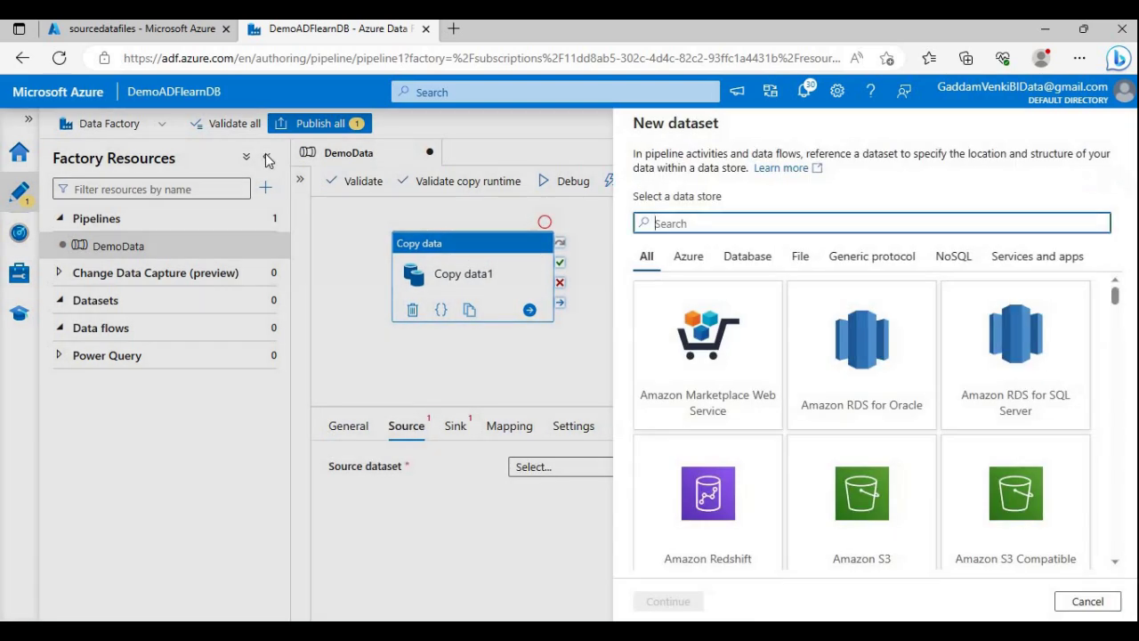
pyautogui.scroll(-2, 750, 481)
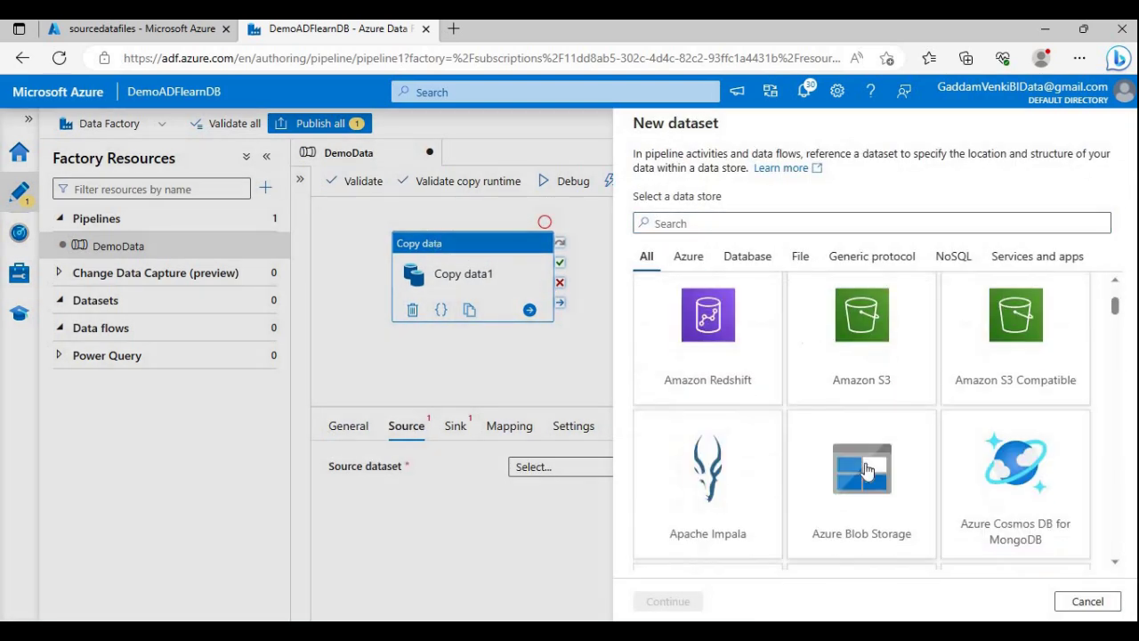
pyautogui.click(861, 480)
pyautogui.click(667, 602)
pyautogui.click(1015, 287)
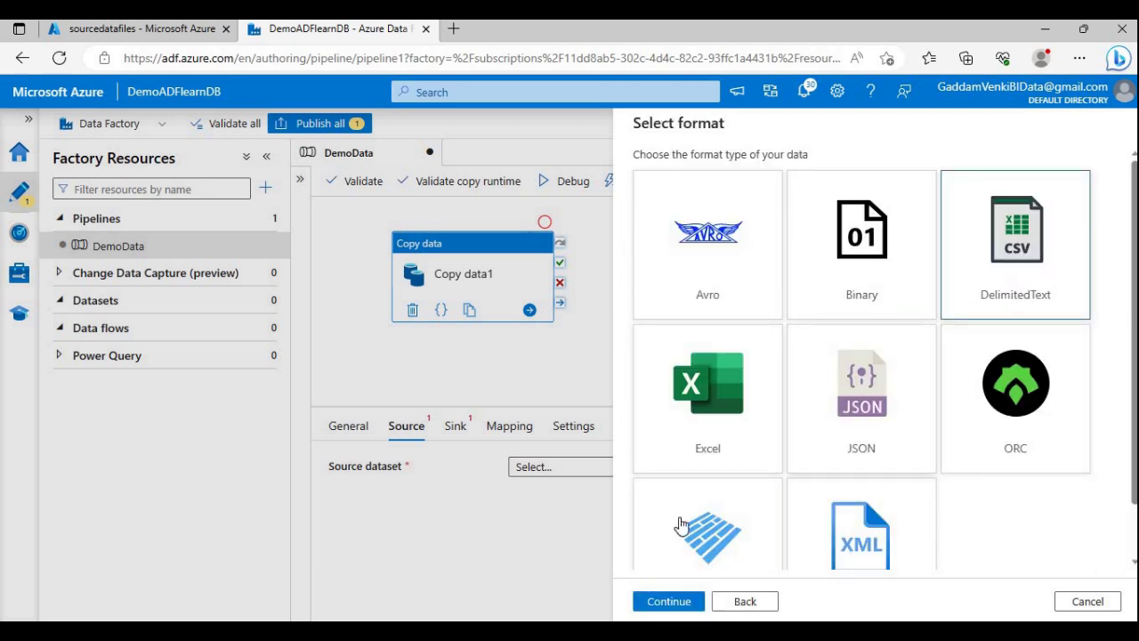
pyautogui.click(657, 600)
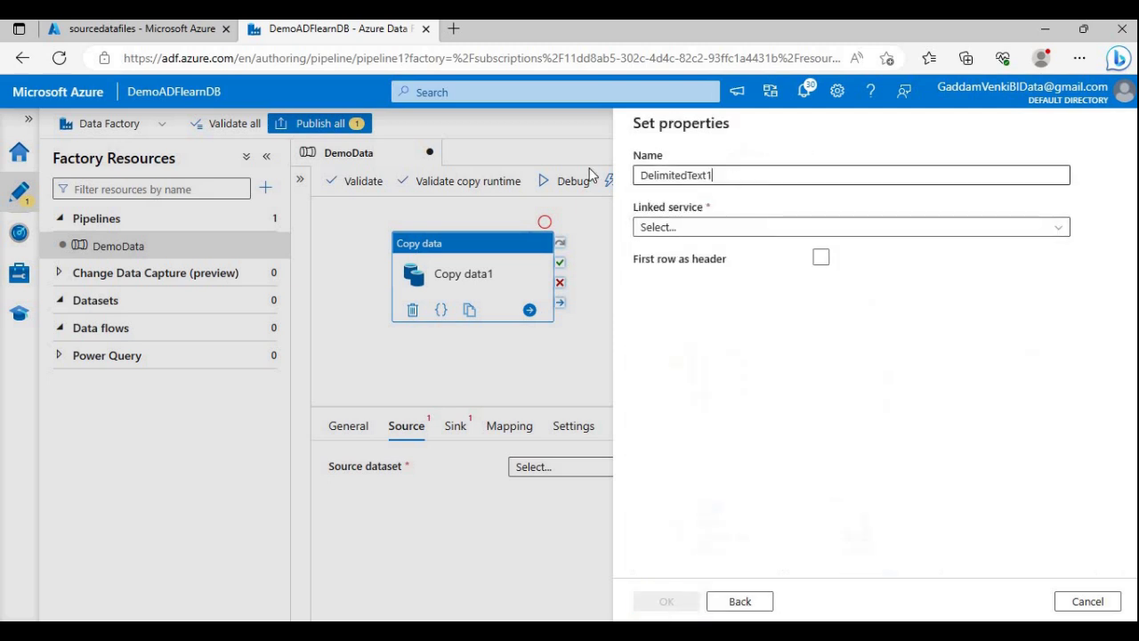
# - Name the source dataset SourceDataSet and assign the AzureBlobStorage linked service
pyautogui.write('Sourc')
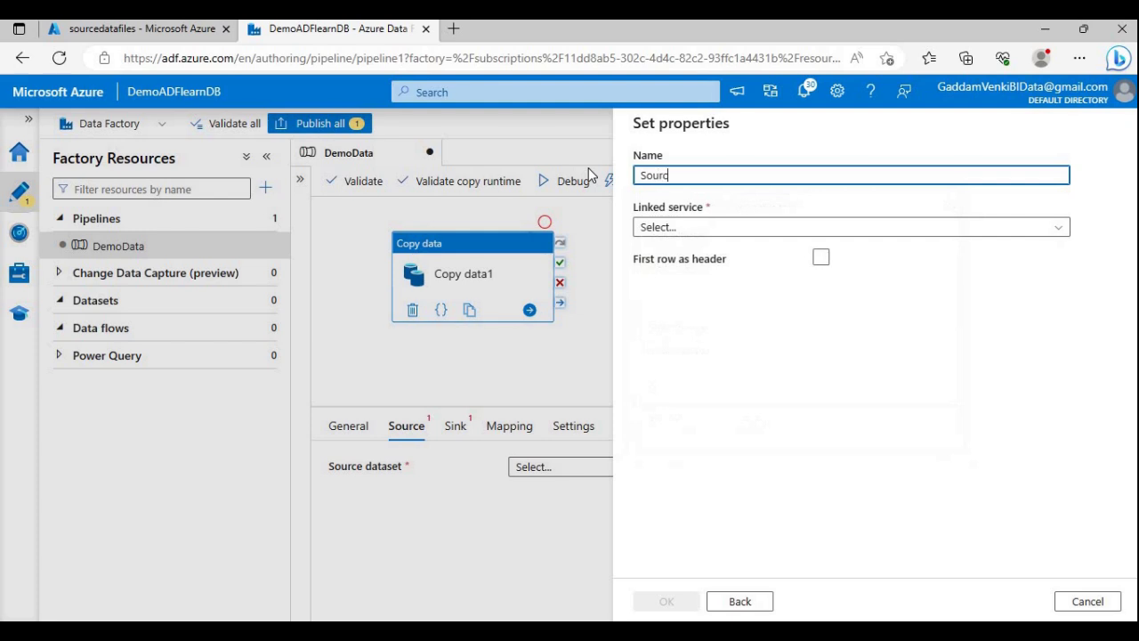
pyautogui.write('eDataSet')
pyautogui.click(648, 228)
pyautogui.click(656, 338)
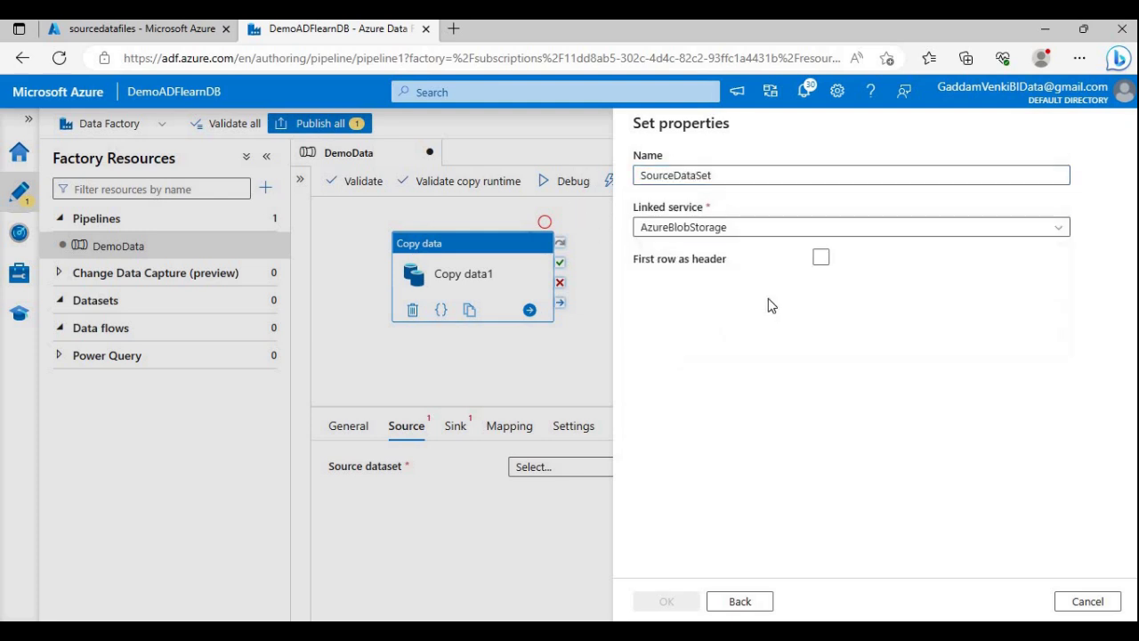
# - Set the source dataset's file path to the TextDataFile folder in the sourcedatafiles container
pyautogui.click(1082, 275)
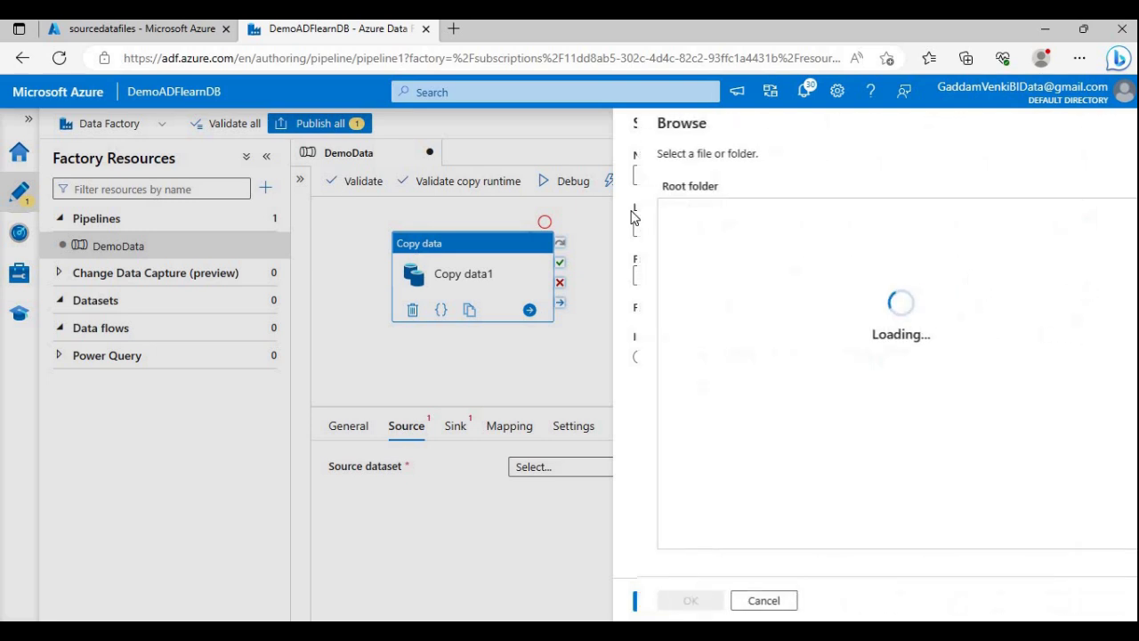
pyautogui.click(686, 245)
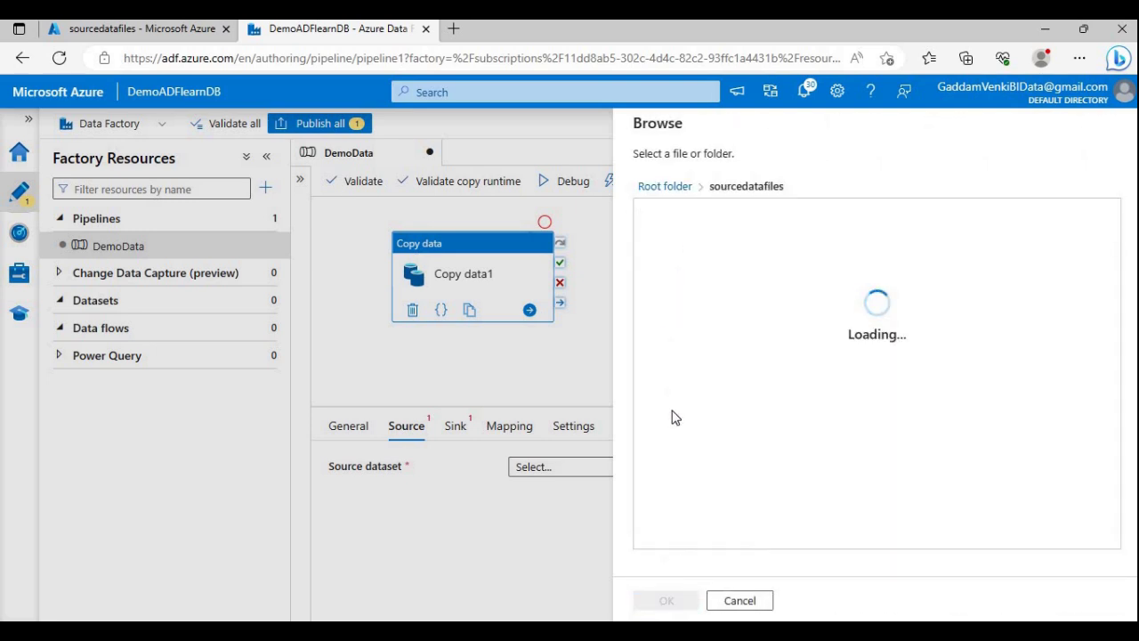
pyautogui.click(673, 354)
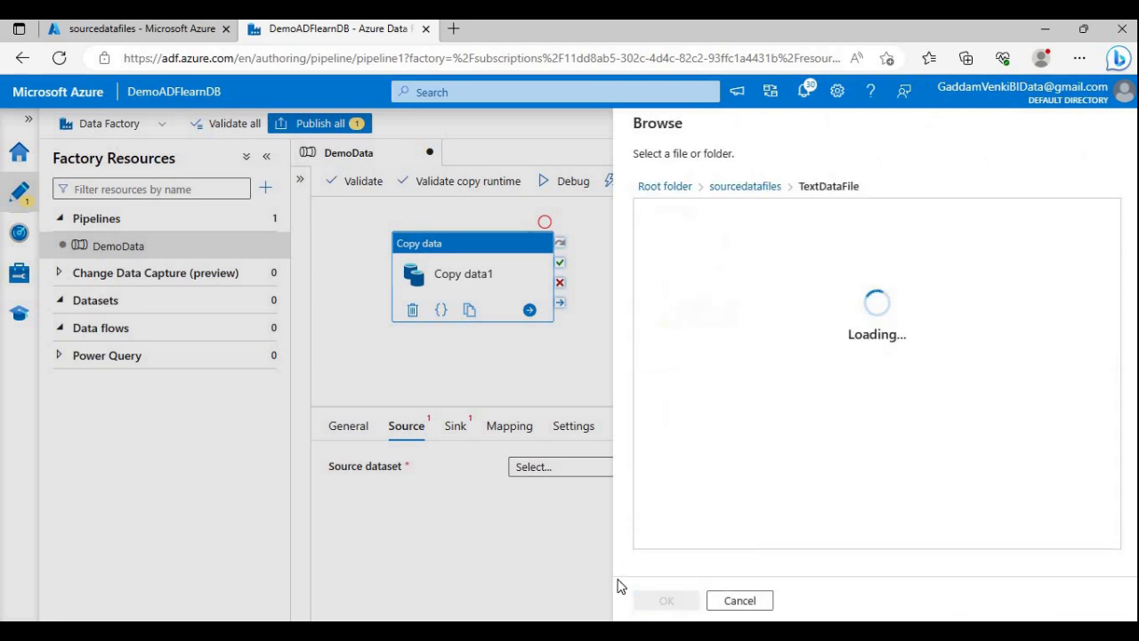
pyautogui.click(666, 601)
# - Set the source dataset to import no schema and use the first row as header, then create it
pyautogui.click(889, 356)
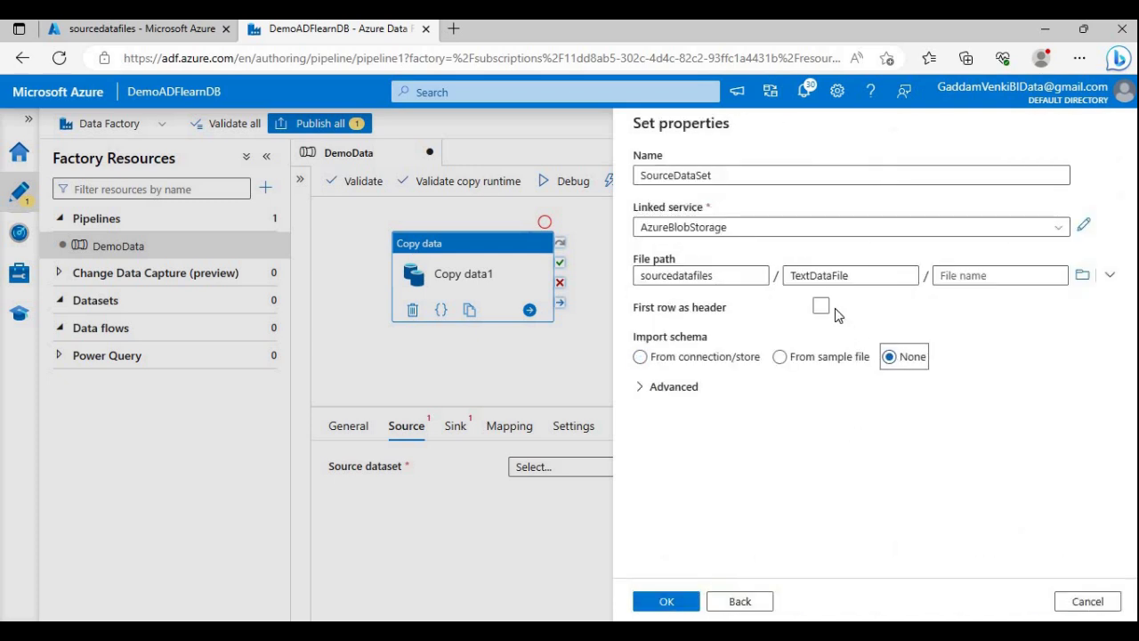
pyautogui.click(820, 306)
pyautogui.click(668, 603)
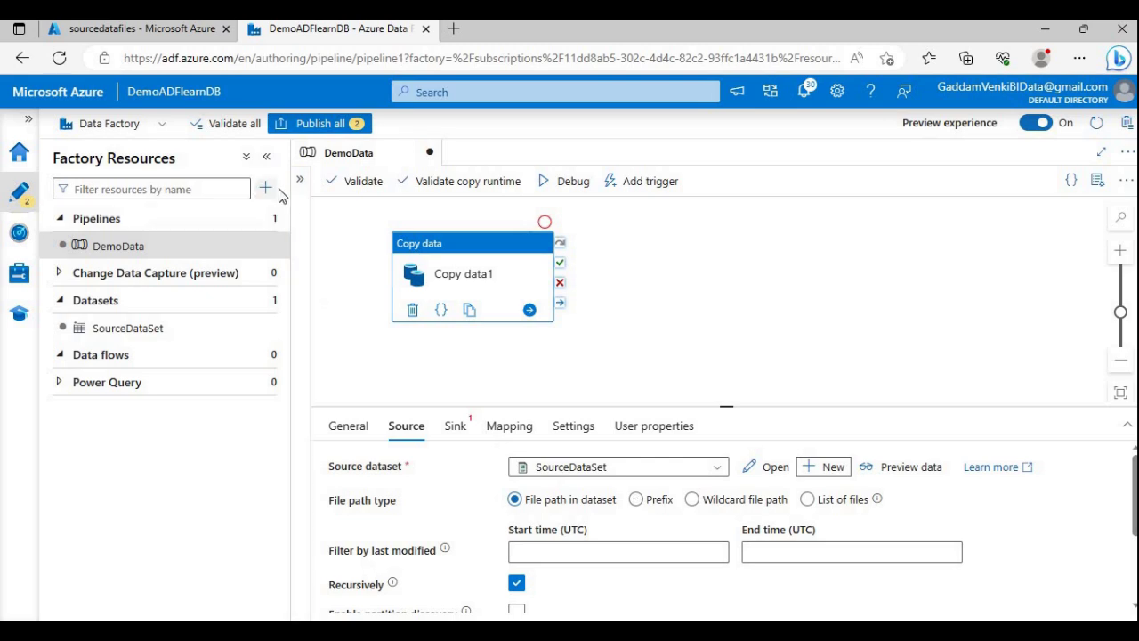
# - Make the copy source use a wildcard file path with file name *.*, and check the source dataset's connection settings
pyautogui.click(266, 157)
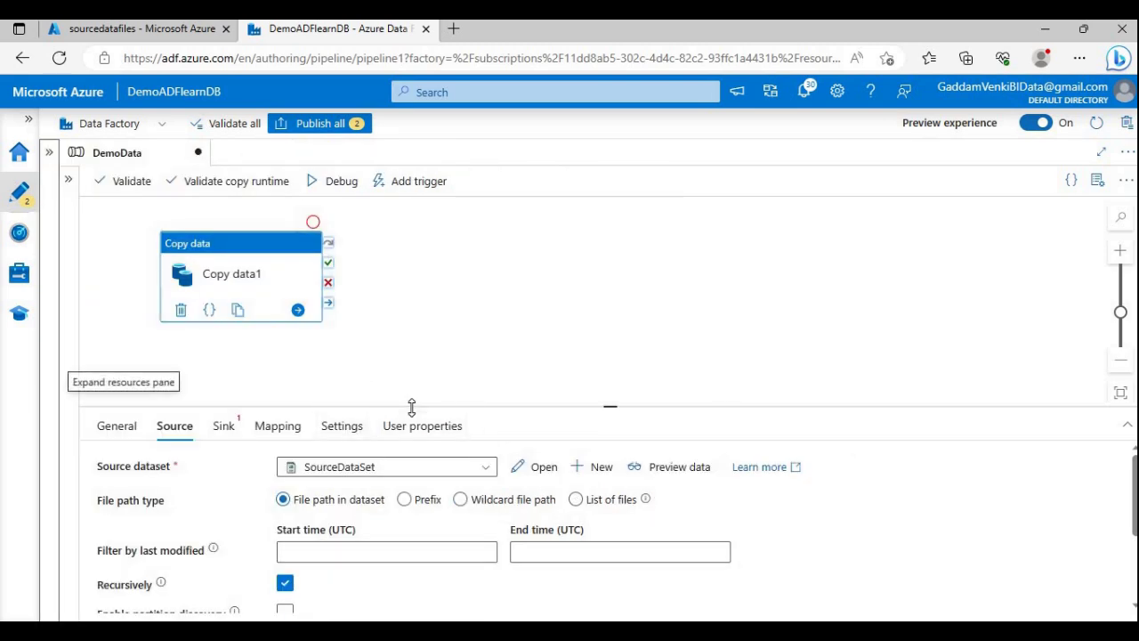
pyautogui.moveTo(412, 406); pyautogui.dragTo(412, 380)
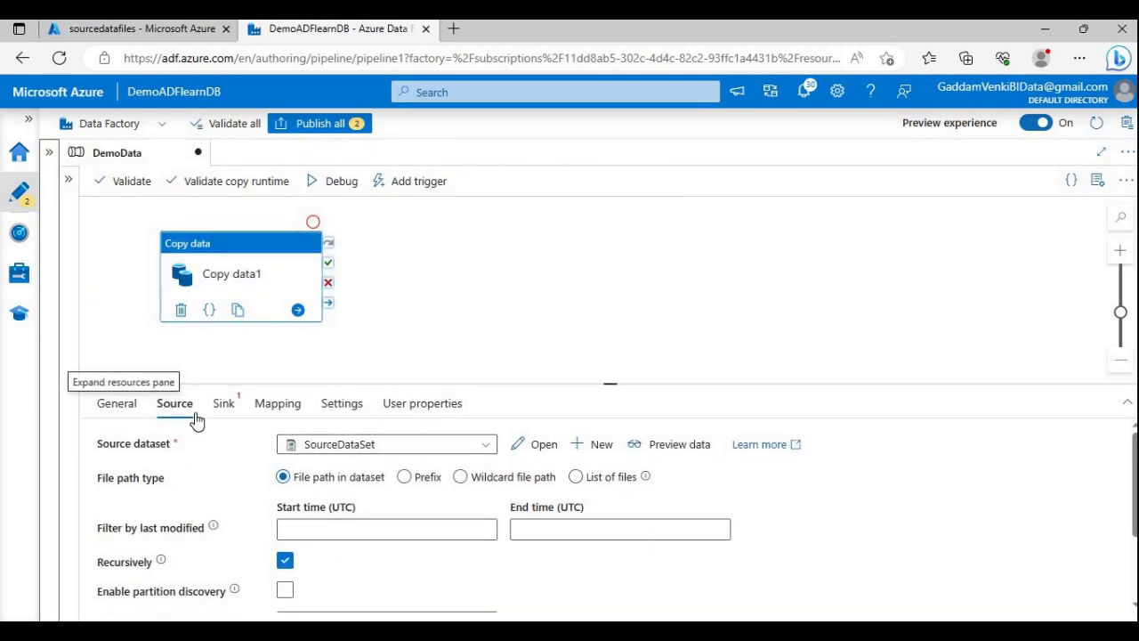
pyautogui.click(527, 478)
pyautogui.click(628, 515)
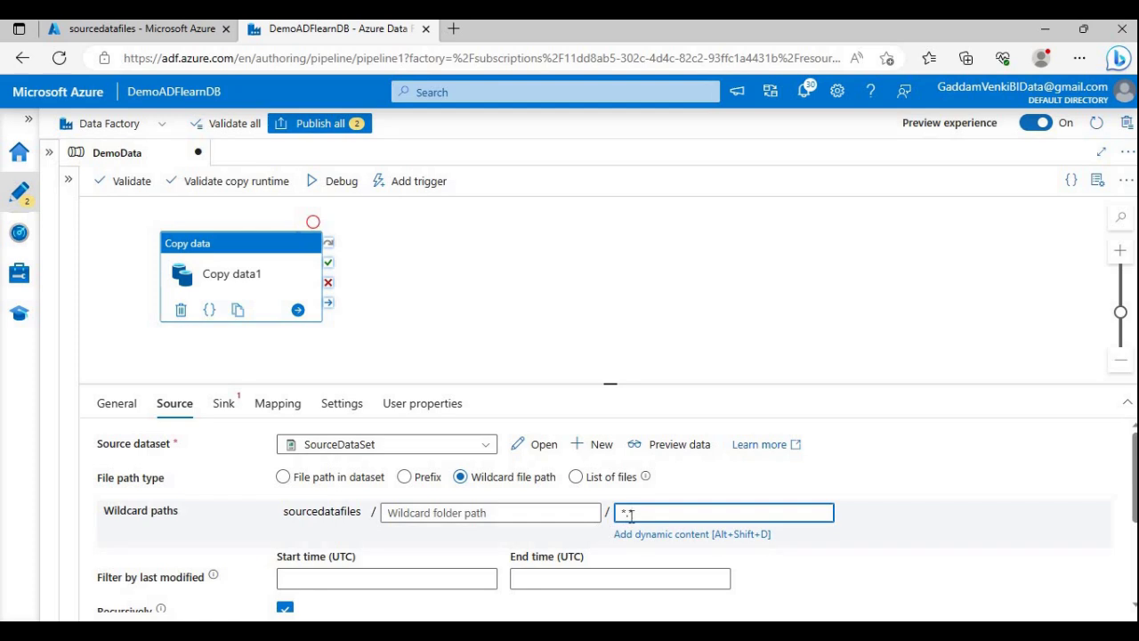
pyautogui.click(541, 444)
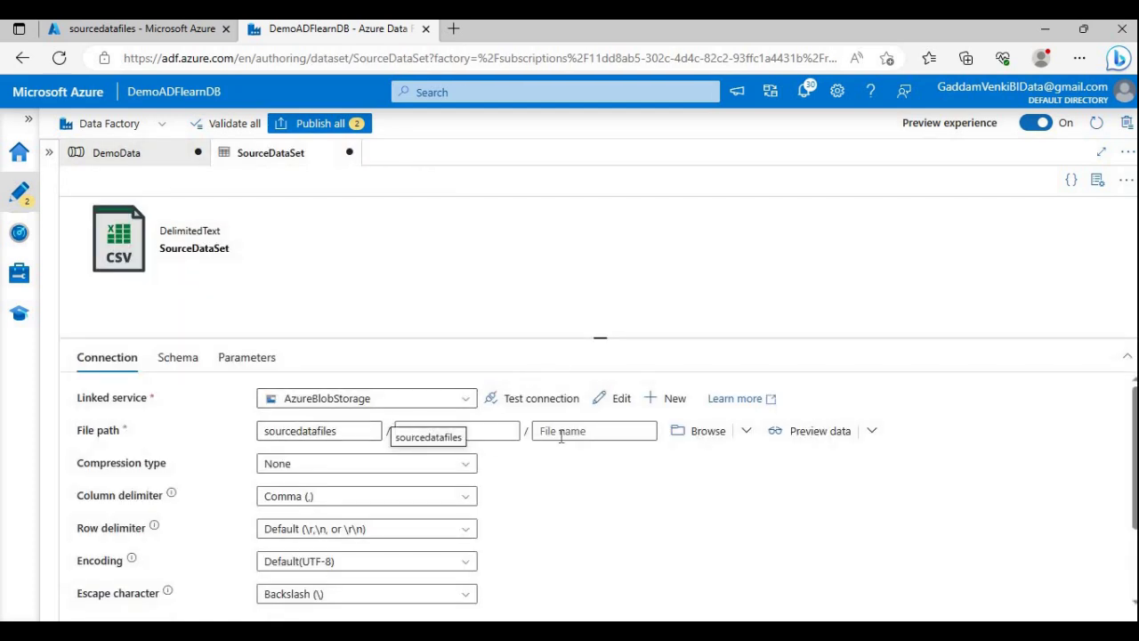
pyautogui.click(137, 156)
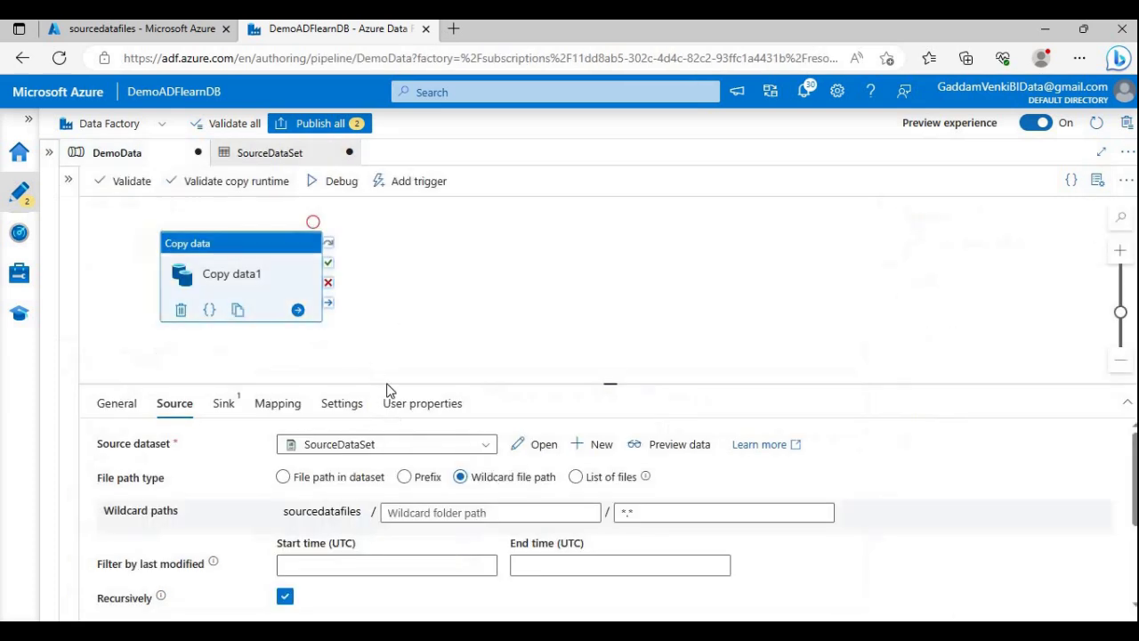
# - Start a new sink dataset for the copy activity, using Azure Blob Storage and the DelimitedText format
pyautogui.click(222, 405)
pyautogui.click(532, 444)
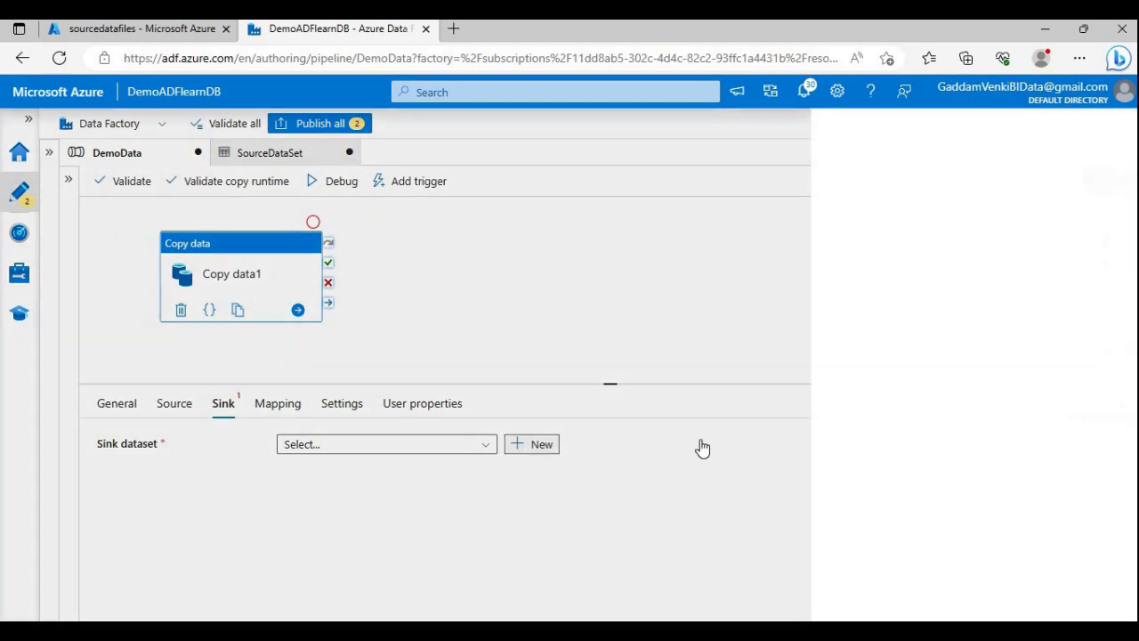
pyautogui.click(669, 602)
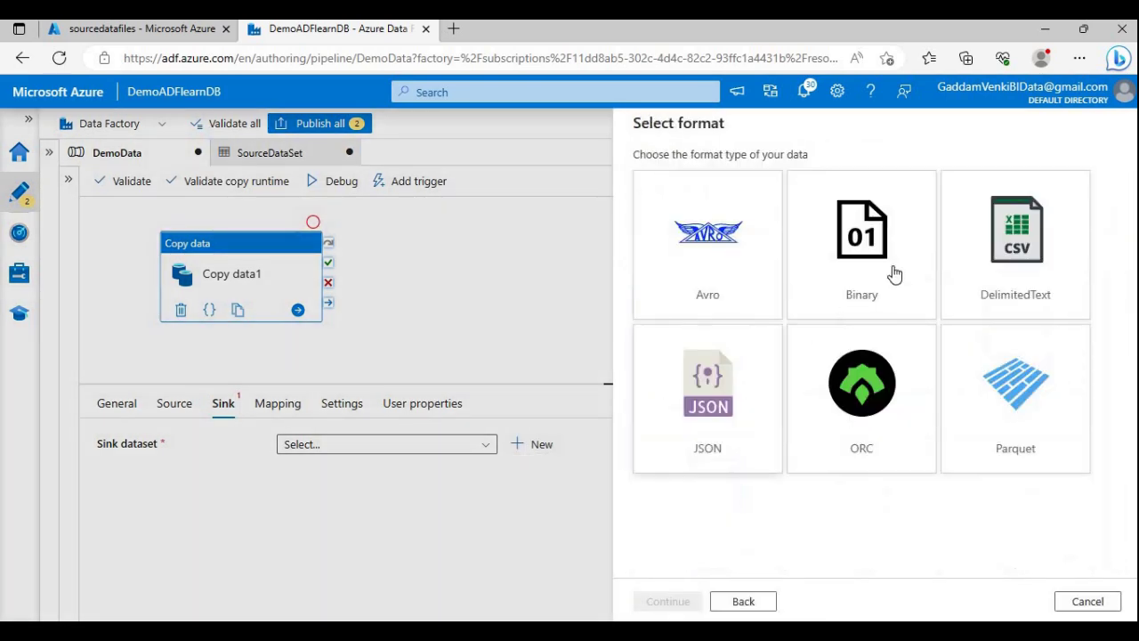
pyautogui.click(984, 247)
pyautogui.click(668, 602)
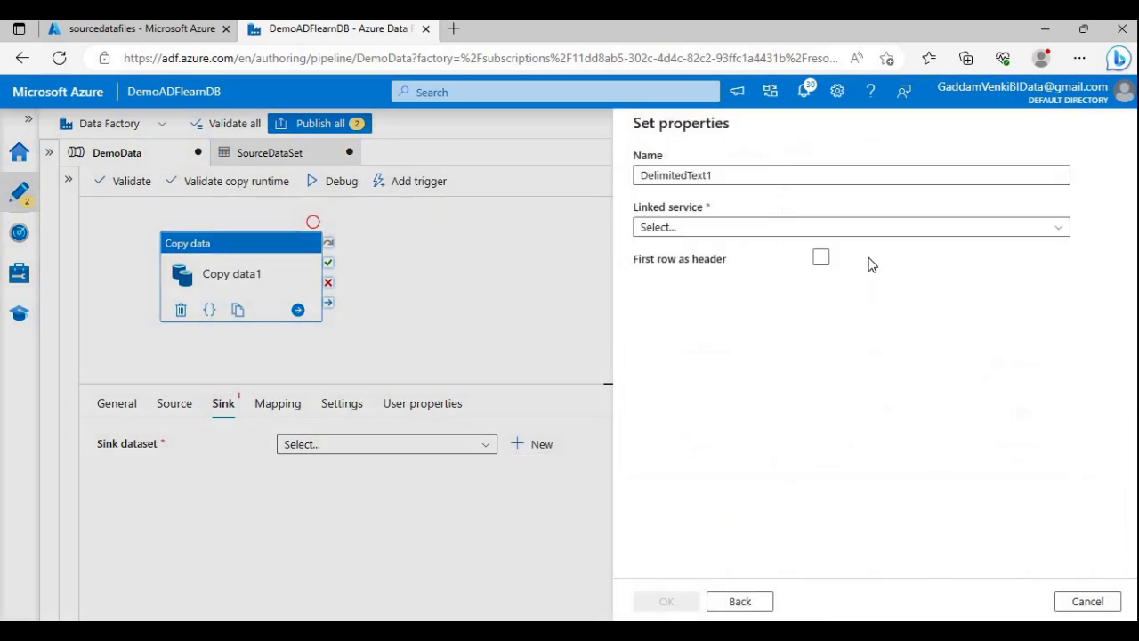
# - Name the sink dataset TargetDatSet, assign the AzureBlobStorage linked service, and use the first row as header
pyautogui.doubleClick(771, 178)
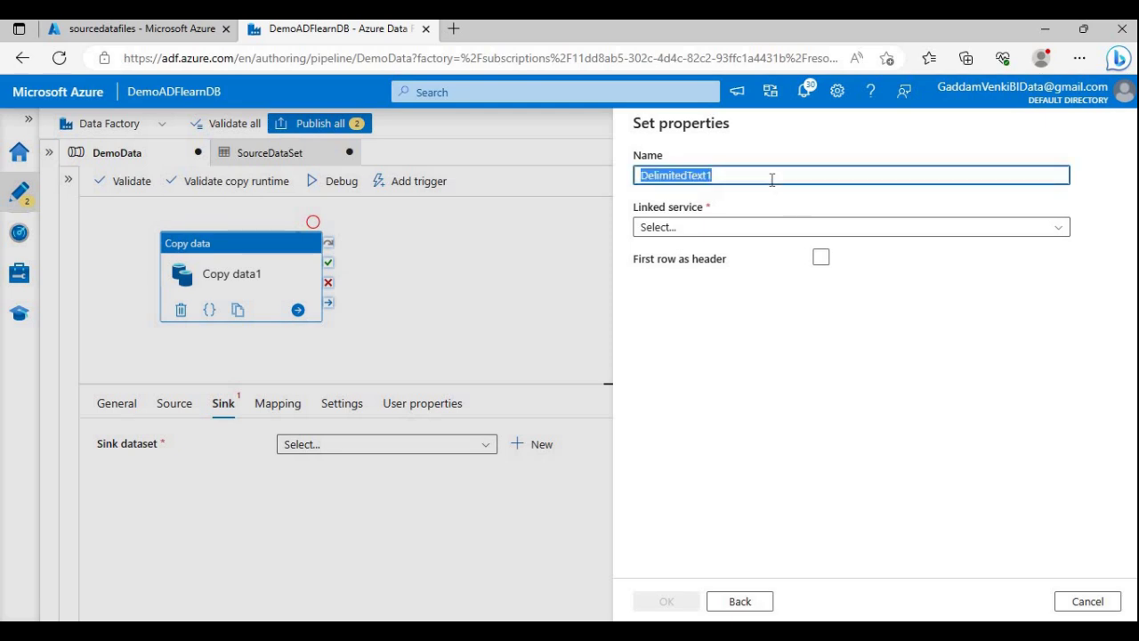
pyautogui.write('TargetDatSet')
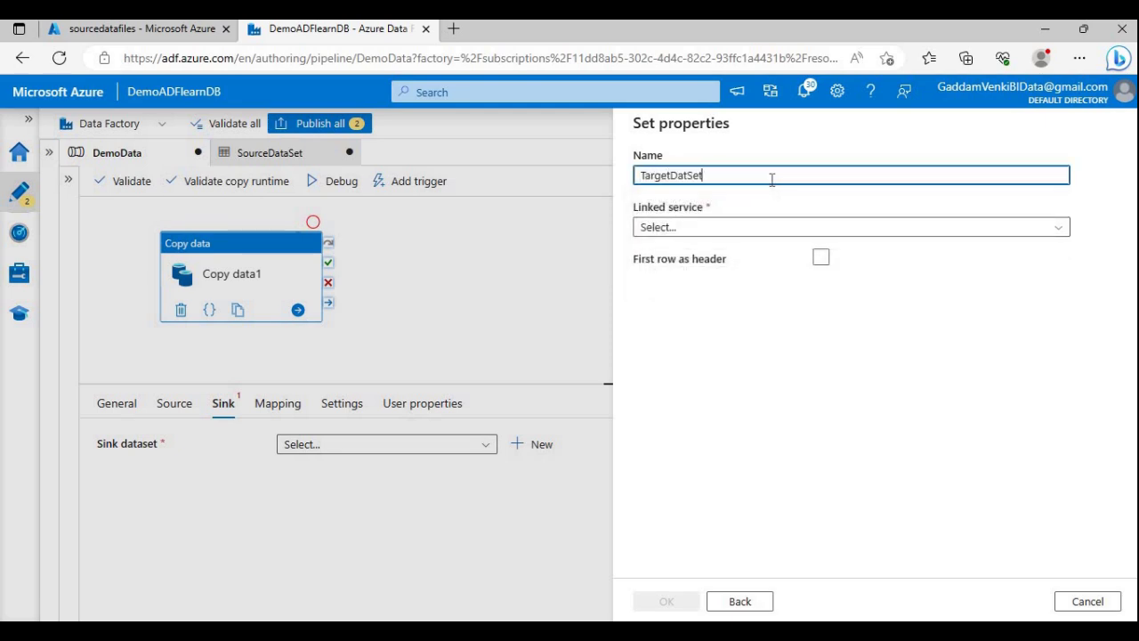
pyautogui.click(818, 230)
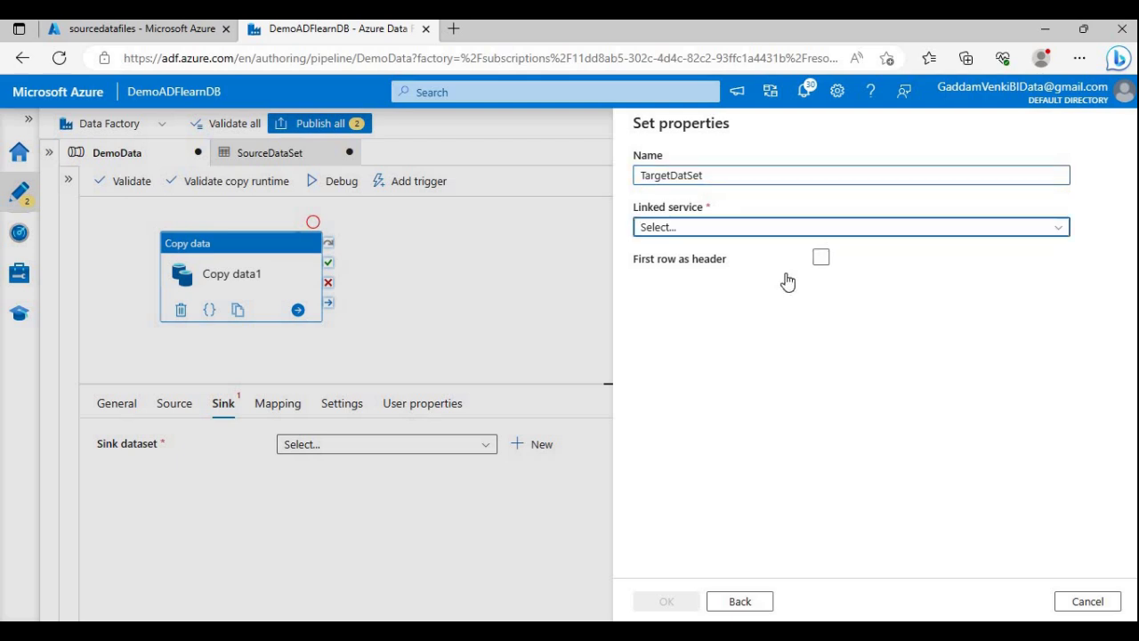
pyautogui.click(725, 335)
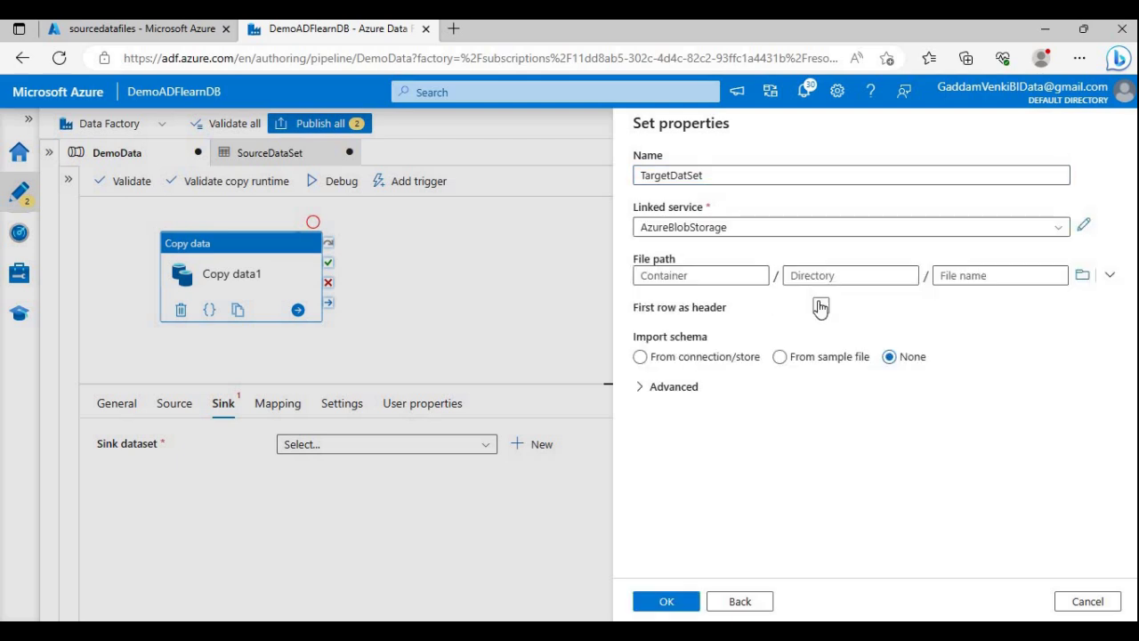
pyautogui.click(819, 306)
# - Point the sink dataset to the destinationdatafiles container with directory TestFilesInformation, import no schema, and create the dataset
pyautogui.click(1082, 275)
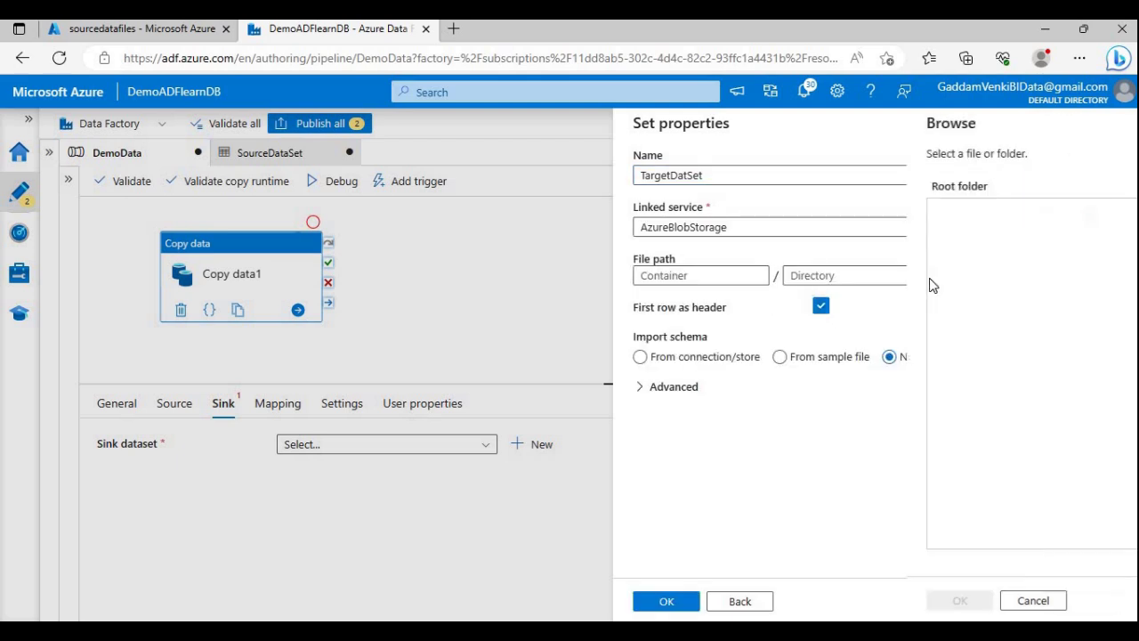
pyautogui.click(697, 218)
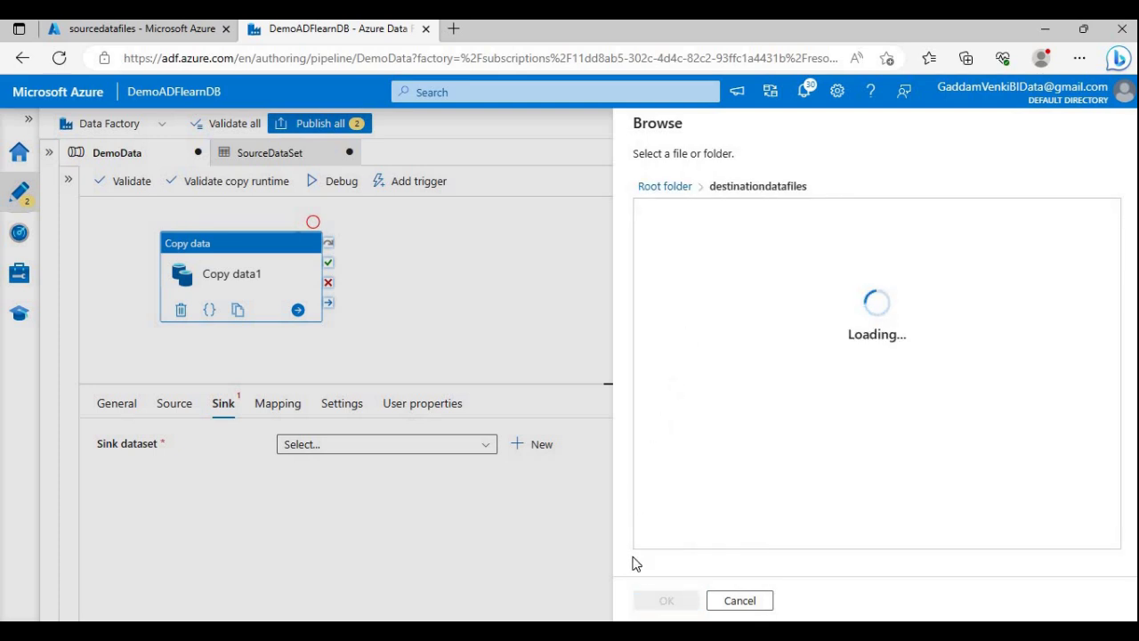
pyautogui.click(657, 601)
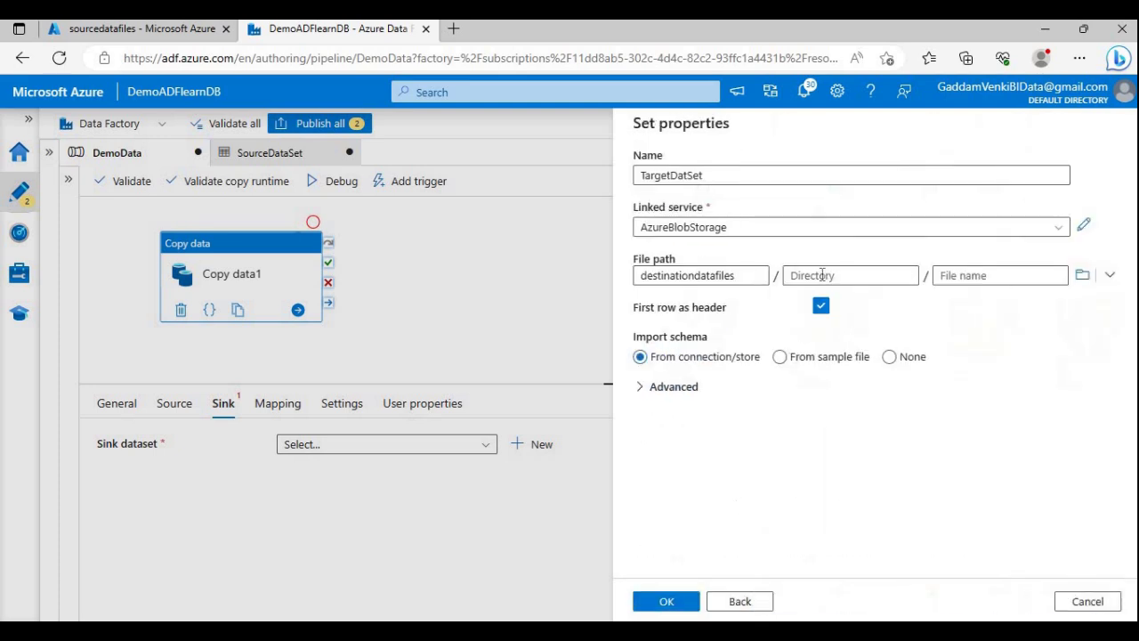
pyautogui.click(821, 275)
pyautogui.write('TestFilesInformation')
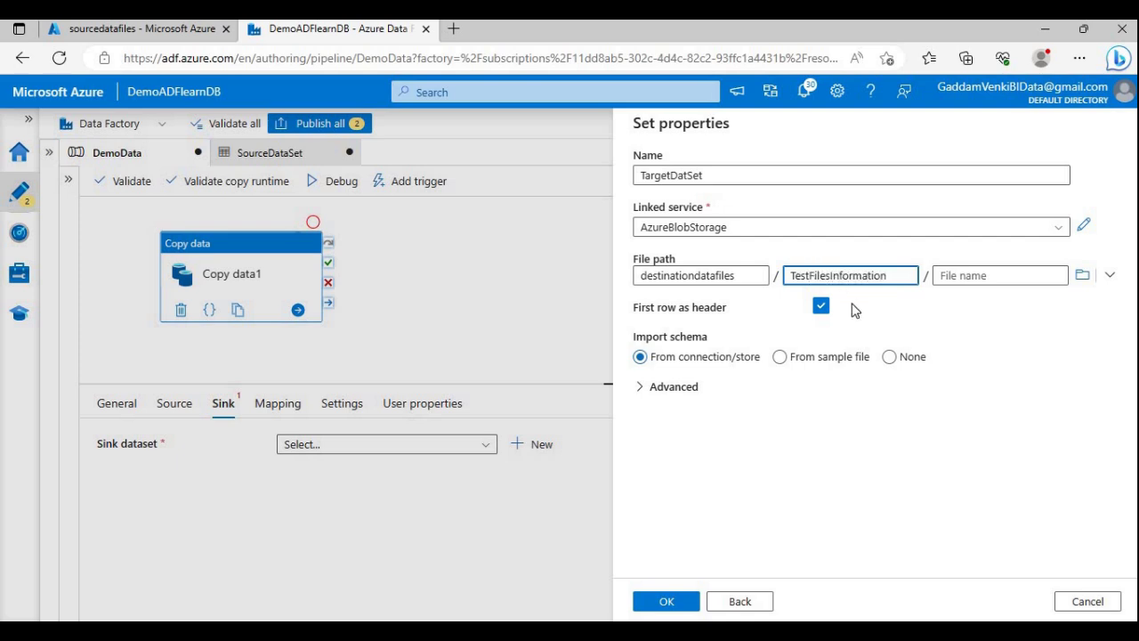
pyautogui.click(891, 357)
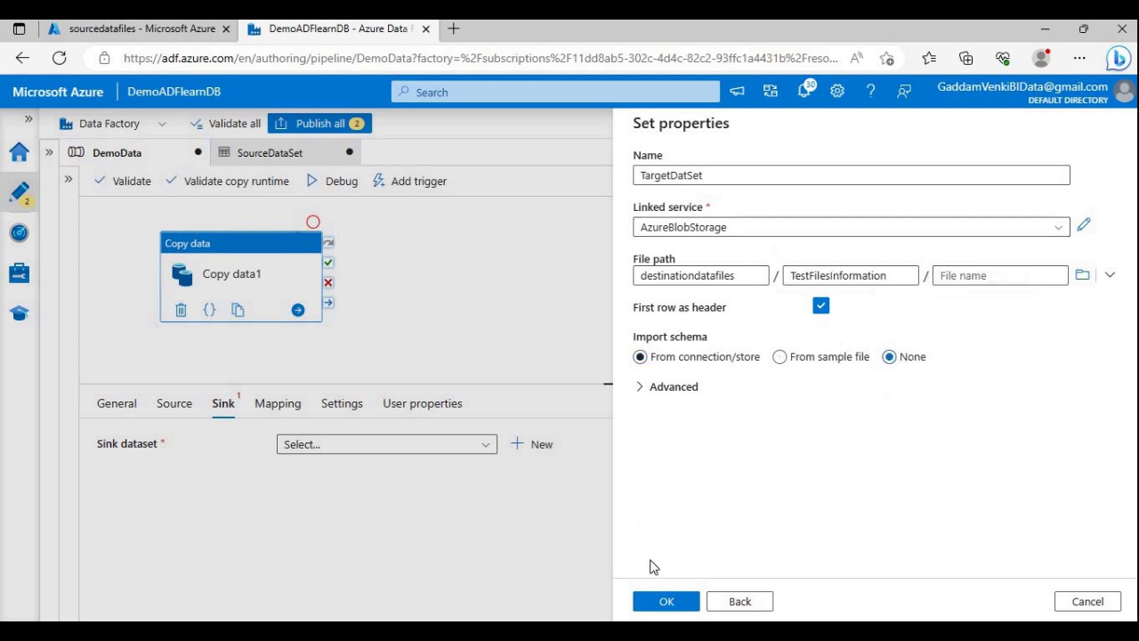
pyautogui.click(666, 602)
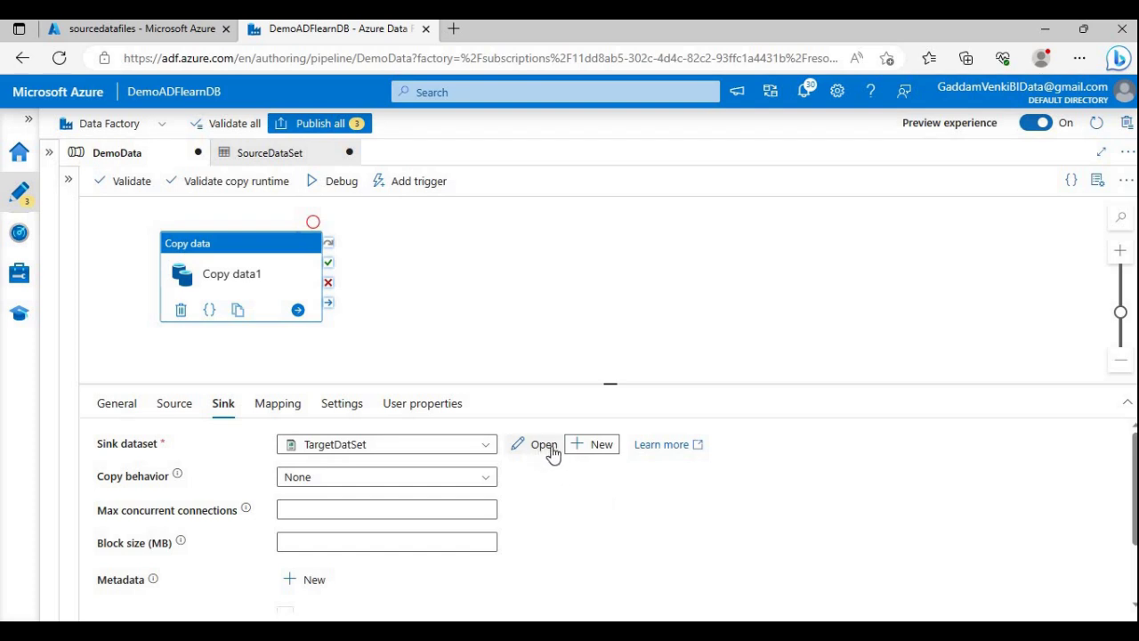
# - Check the sink's copy behavior options, and set the TargetDatSet dataset's compression type to ZipDeflate (.zip)
pyautogui.click(478, 480)
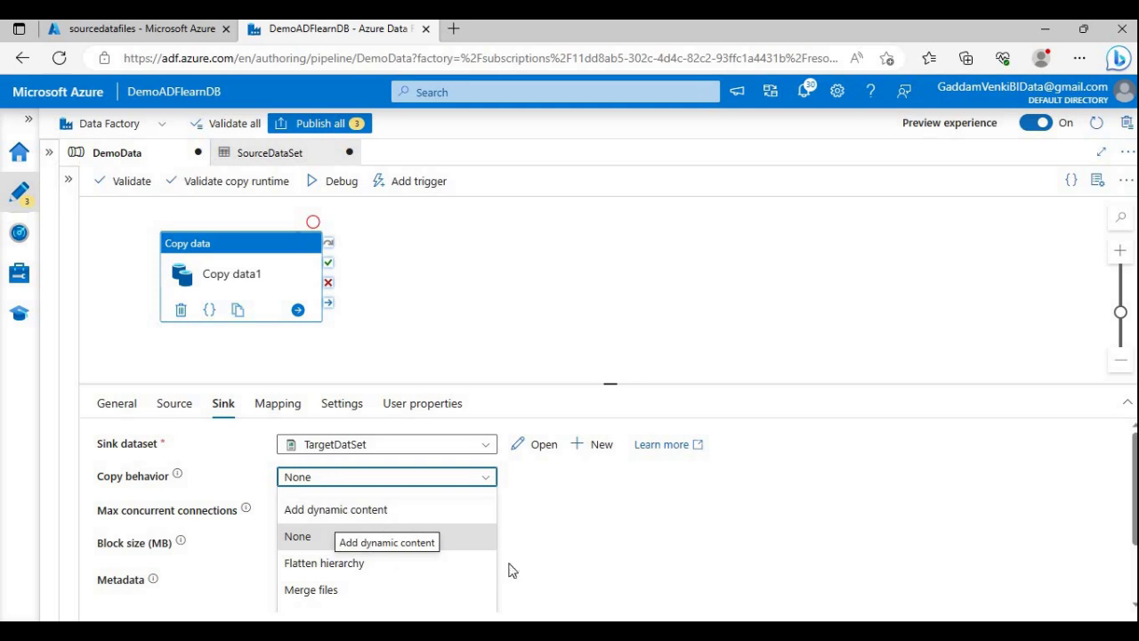
pyautogui.click(532, 483)
pyautogui.click(540, 447)
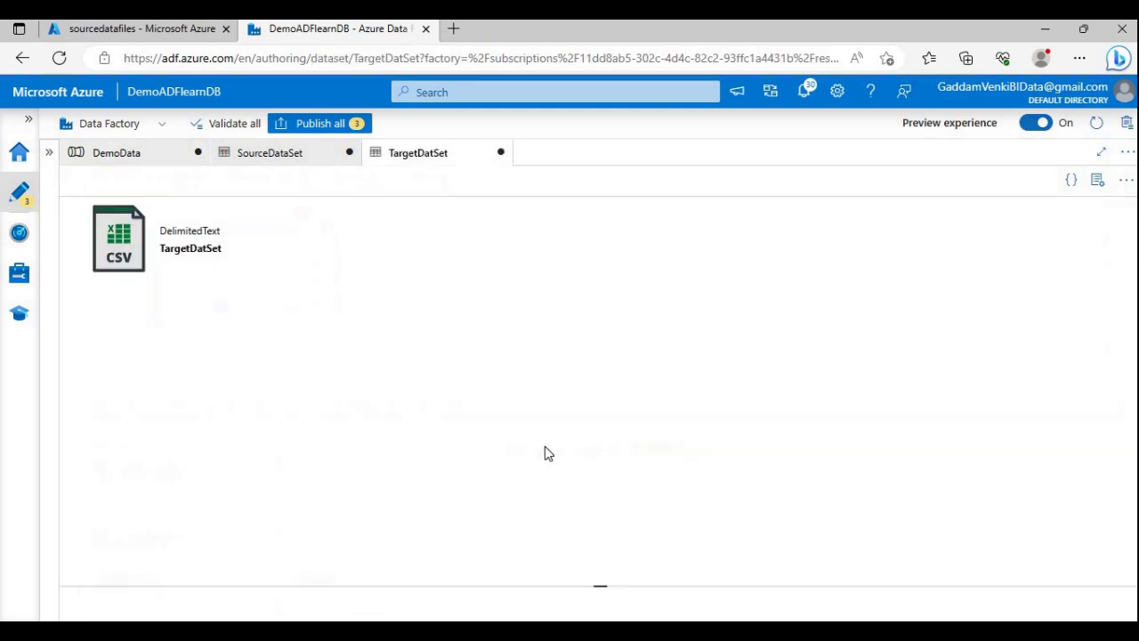
pyautogui.click(338, 464)
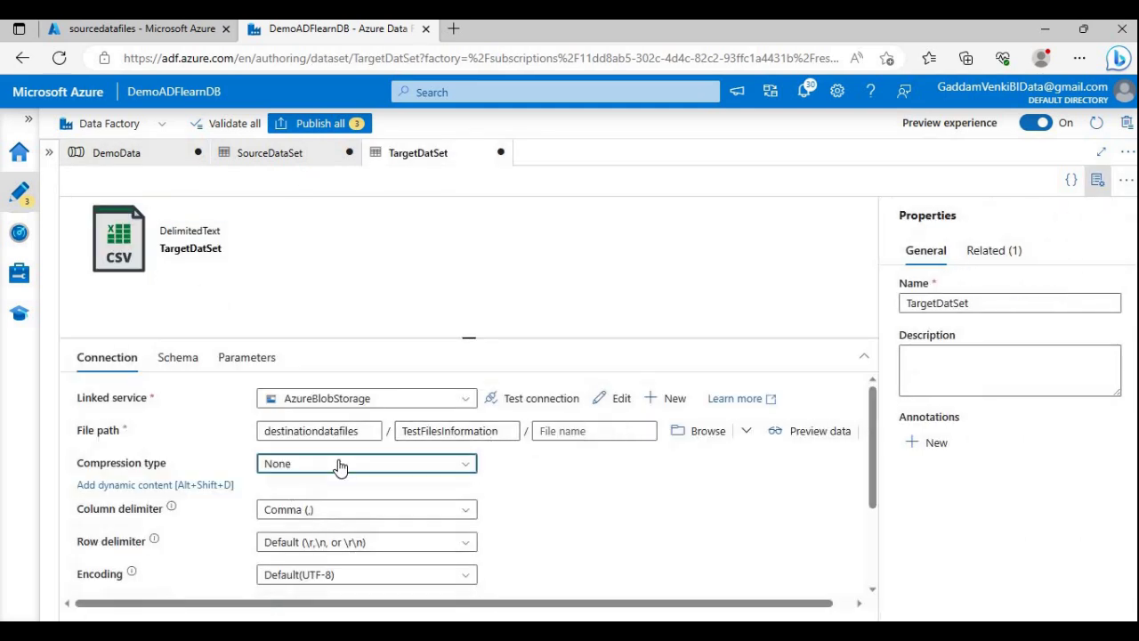
pyautogui.scroll(-1, 325, 534)
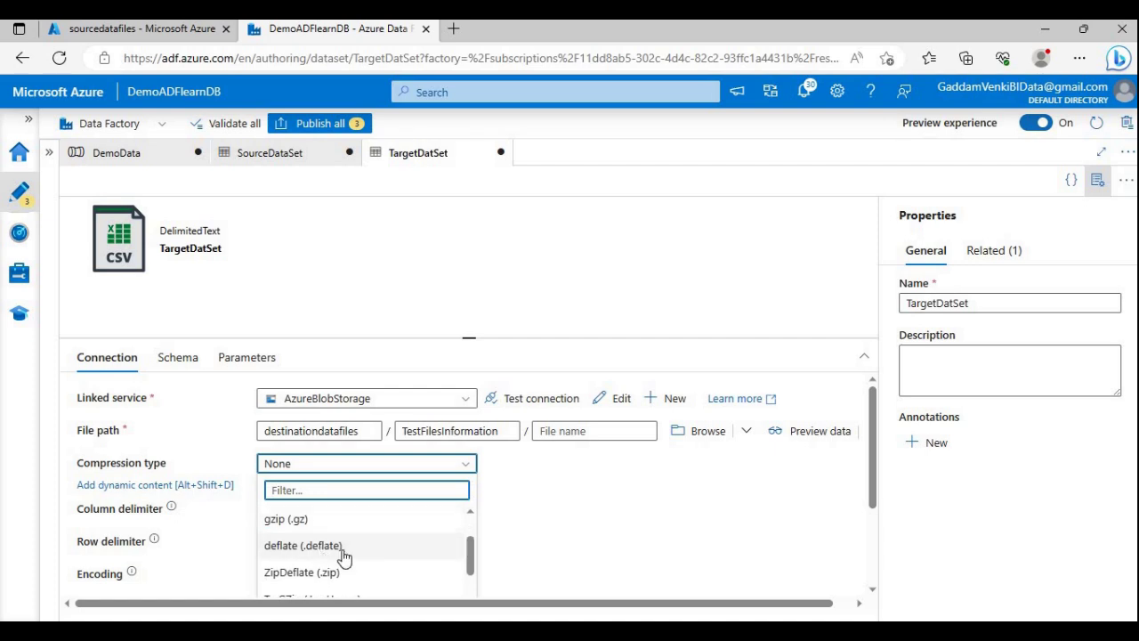
pyautogui.scroll(-1, 365, 556)
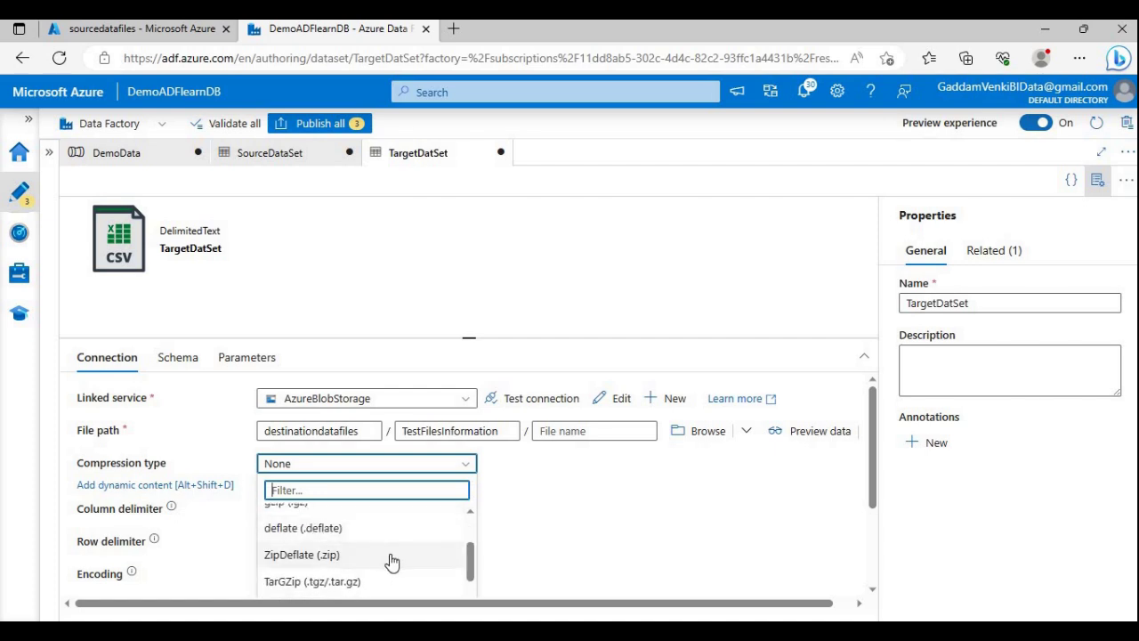
pyautogui.click(337, 547)
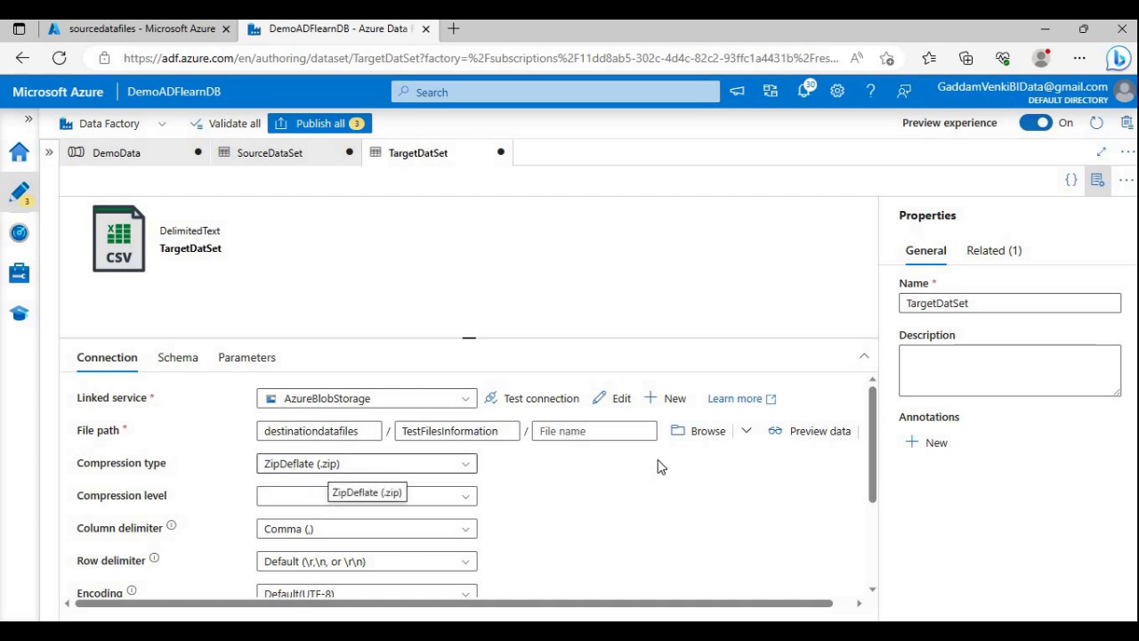
# - Set the target dataset's file name to Temp.zip, and check the source text files and the remaining connection settings
pyautogui.click(621, 430)
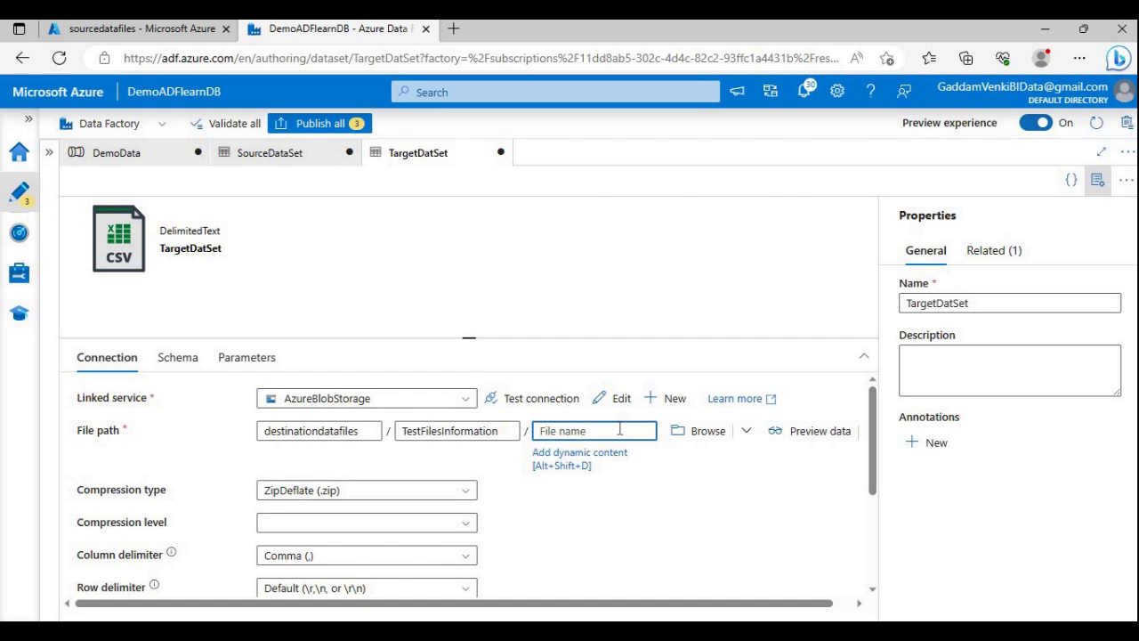
pyautogui.write('Temp.zip')
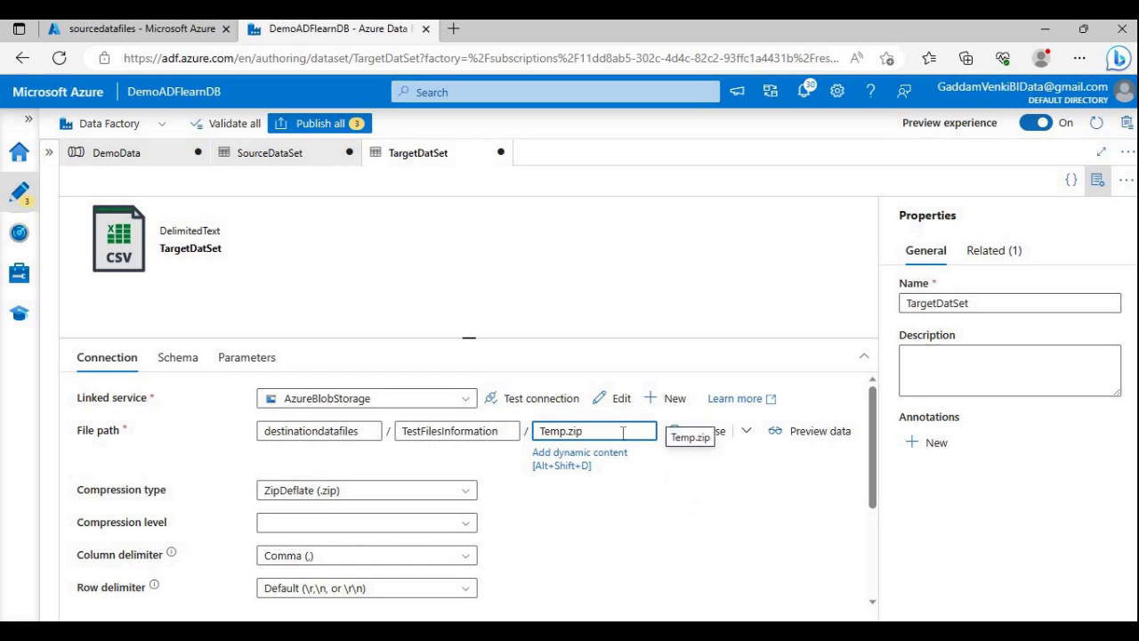
pyautogui.click(1097, 180)
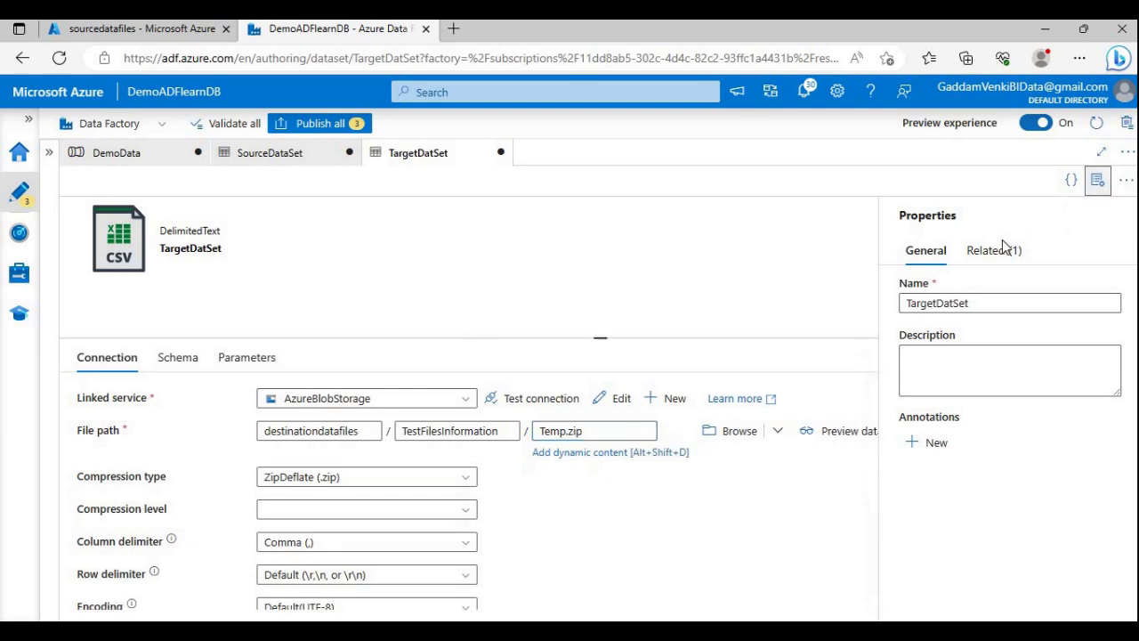
pyautogui.click(133, 29)
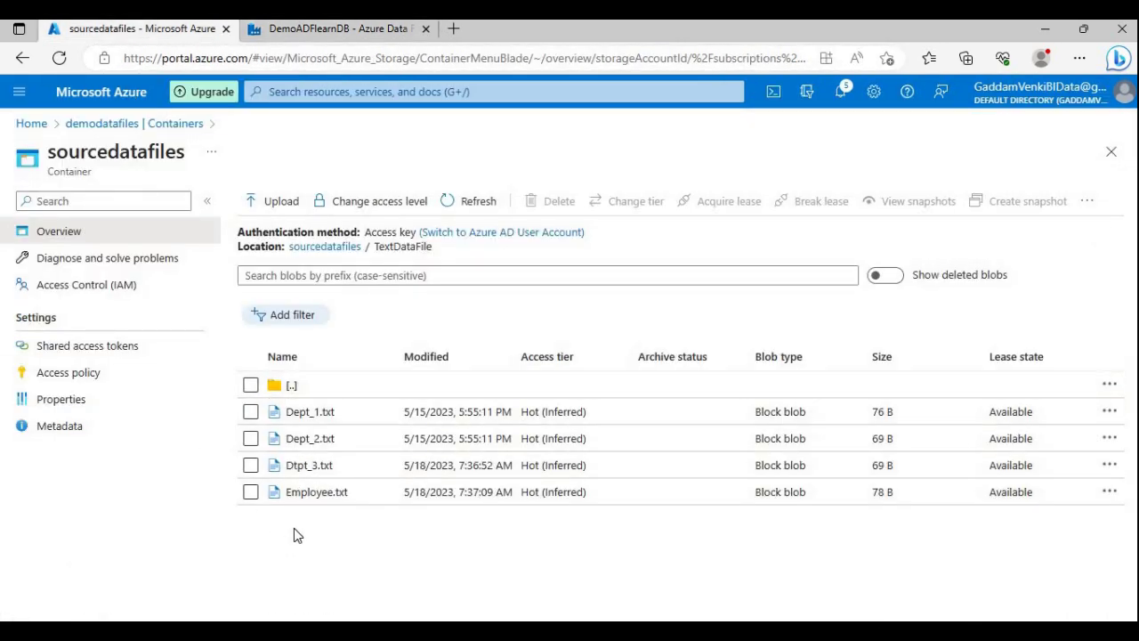
pyautogui.click(347, 30)
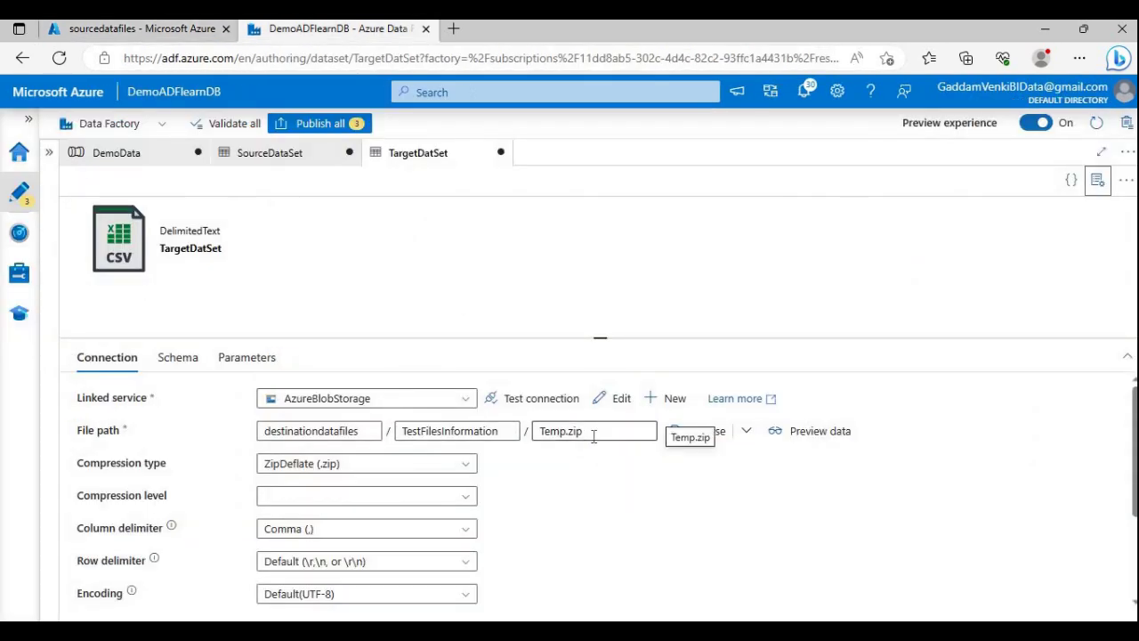
pyautogui.scroll(-3, 571, 486)
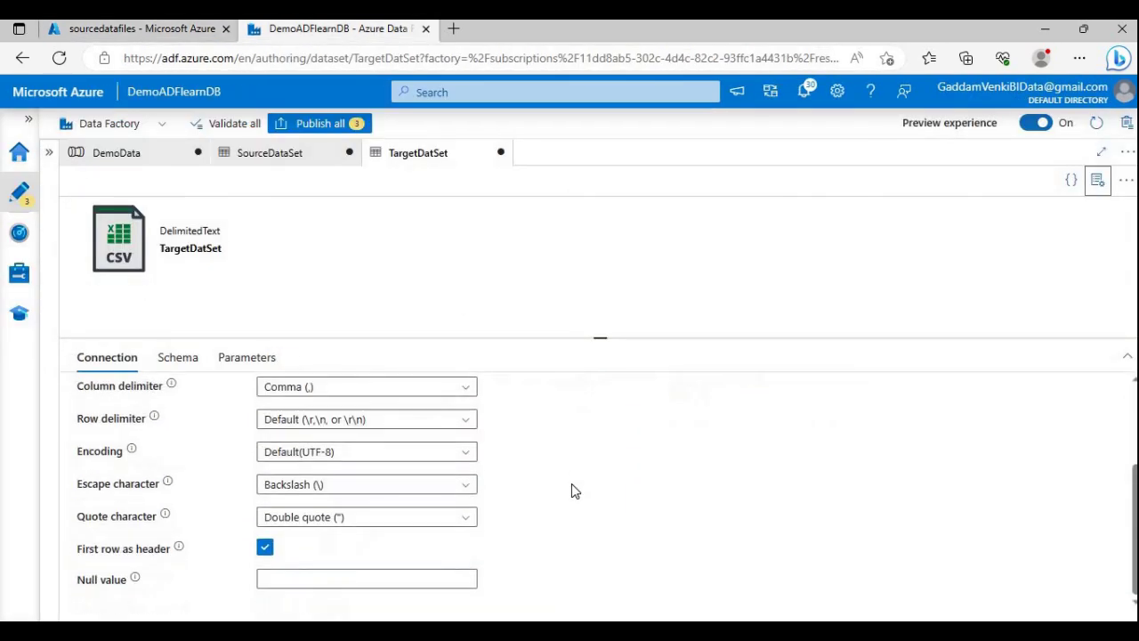
pyautogui.scroll(3, 572, 490)
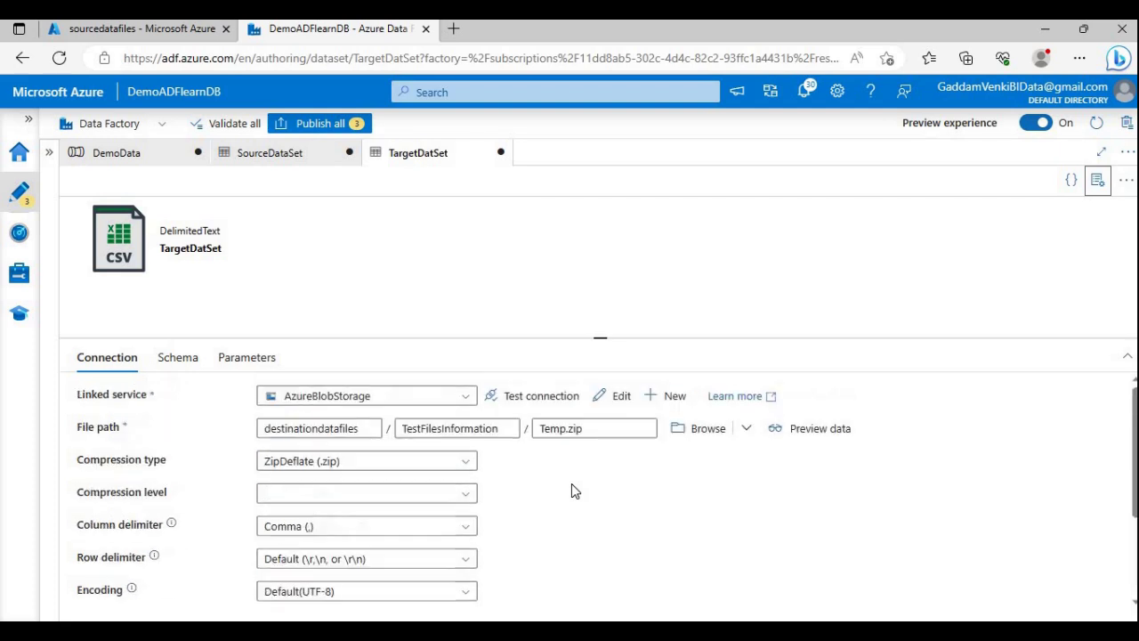
# - Validate the DemoData pipeline and start a debug run
pyautogui.click(117, 152)
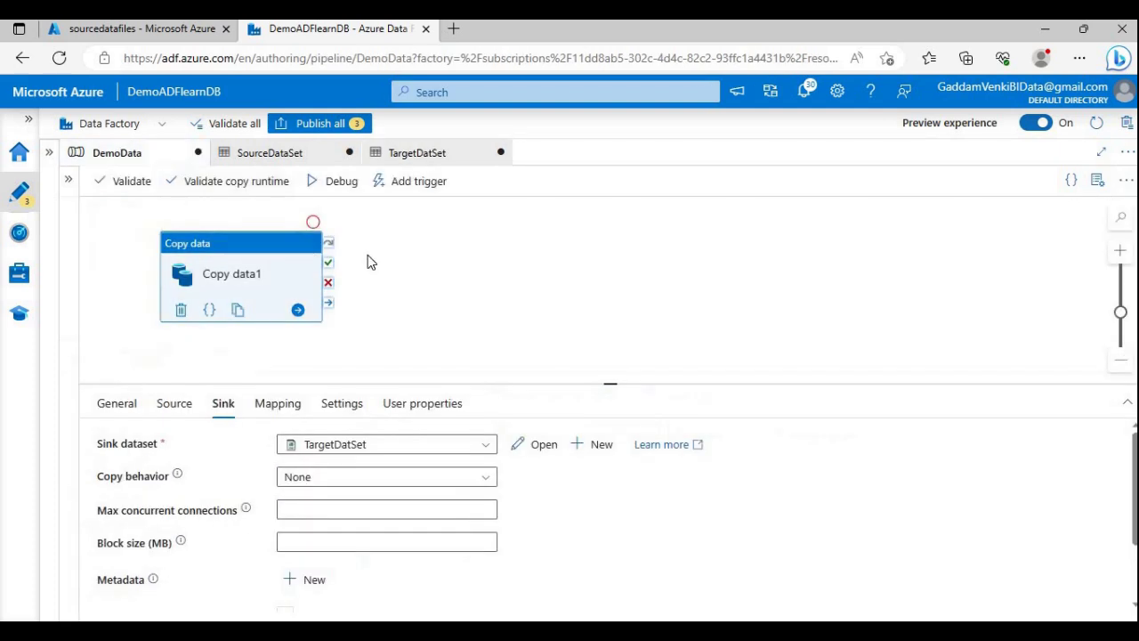
pyautogui.click(124, 181)
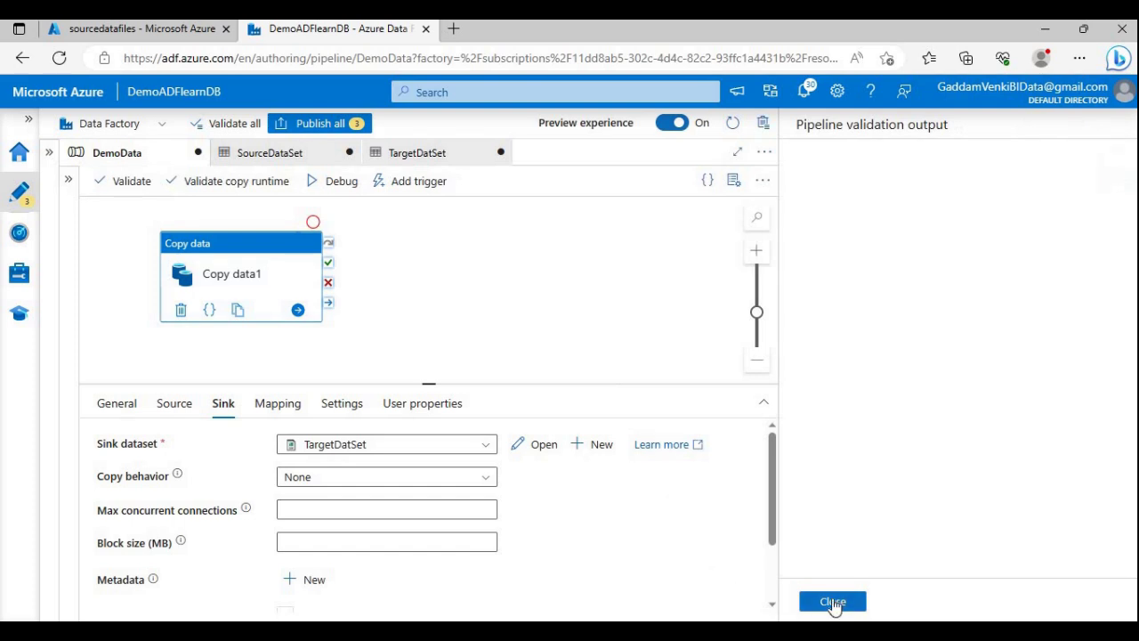
pyautogui.click(833, 603)
pyautogui.click(331, 181)
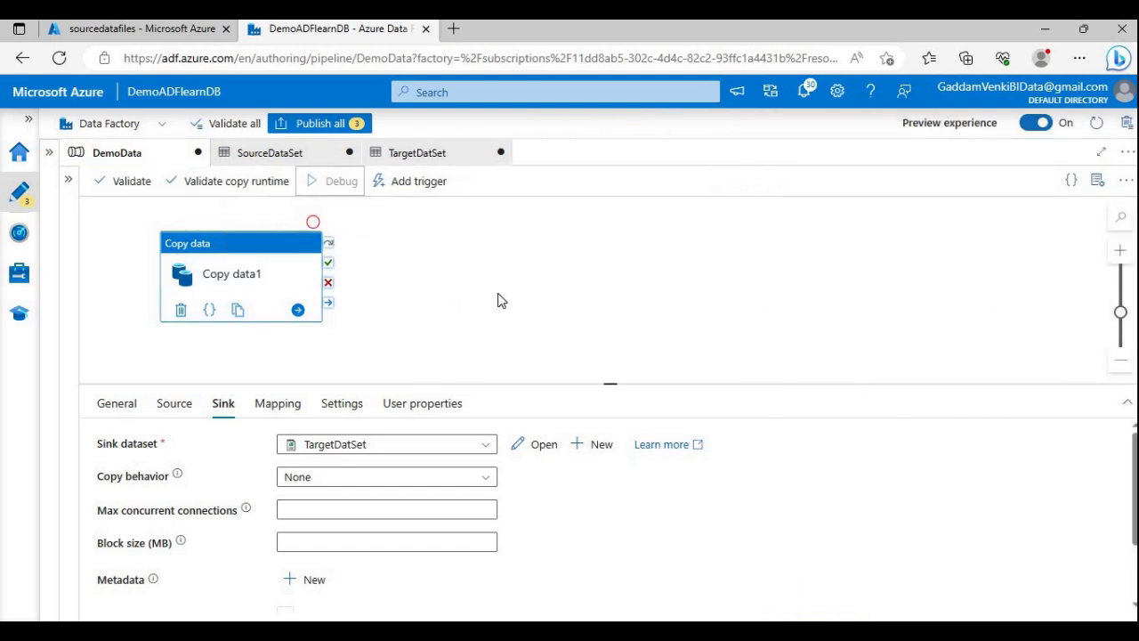
pyautogui.click(497, 301)
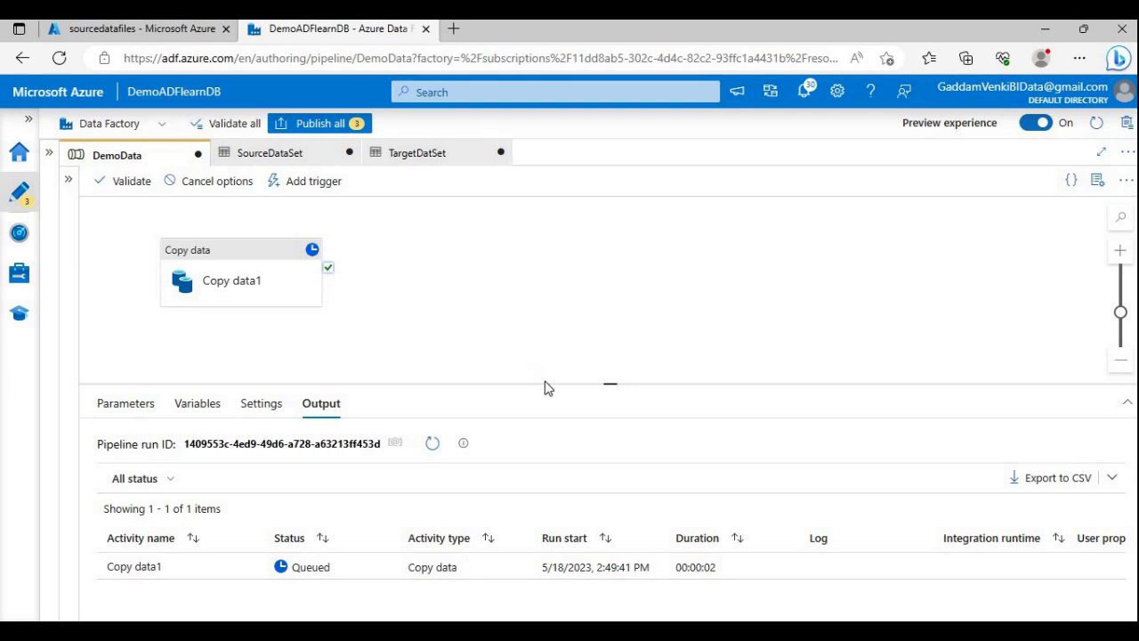
# - Enlarge the run output, refresh the debug run's status repeatedly, and open the destinationdatafiles container in the storage account
pyautogui.moveTo(546, 383); pyautogui.dragTo(549, 316)
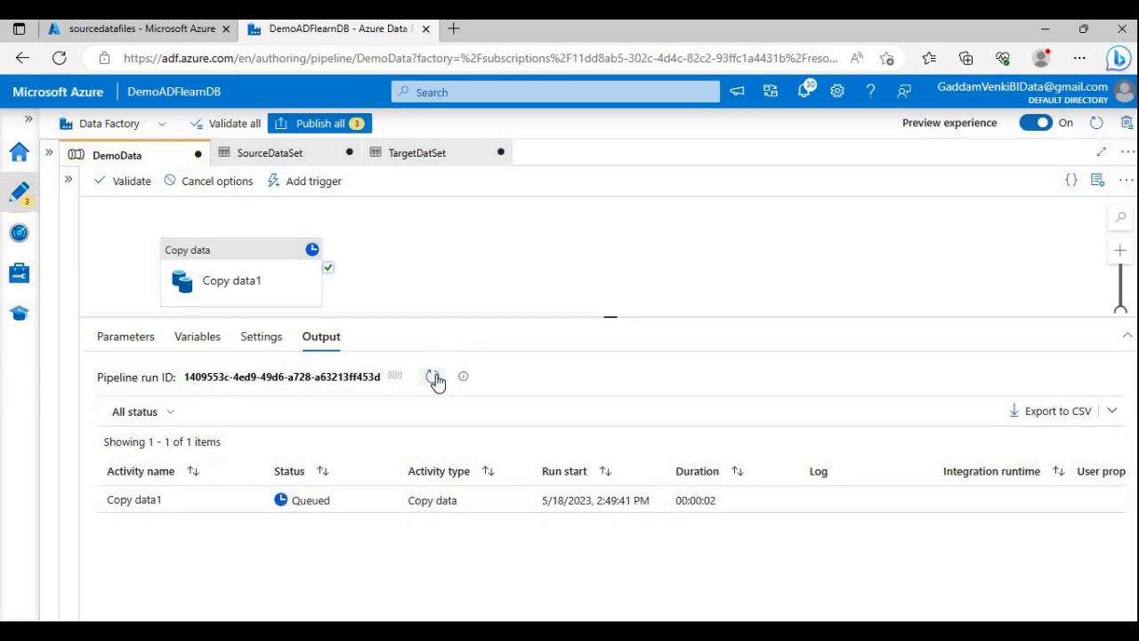
pyautogui.click(434, 378)
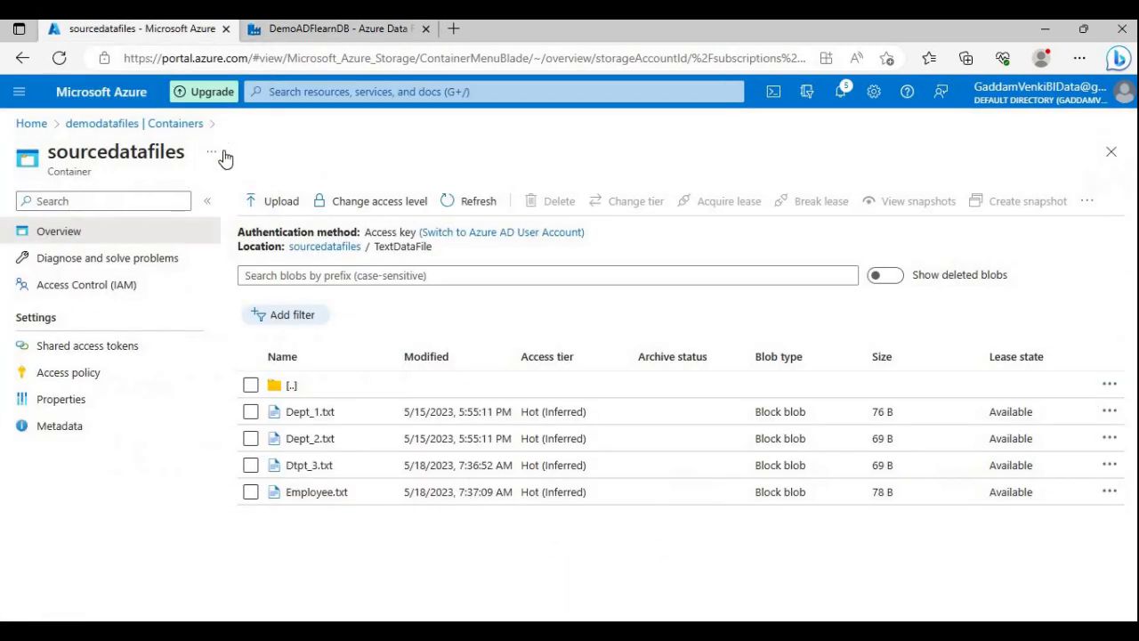
pyautogui.click(160, 125)
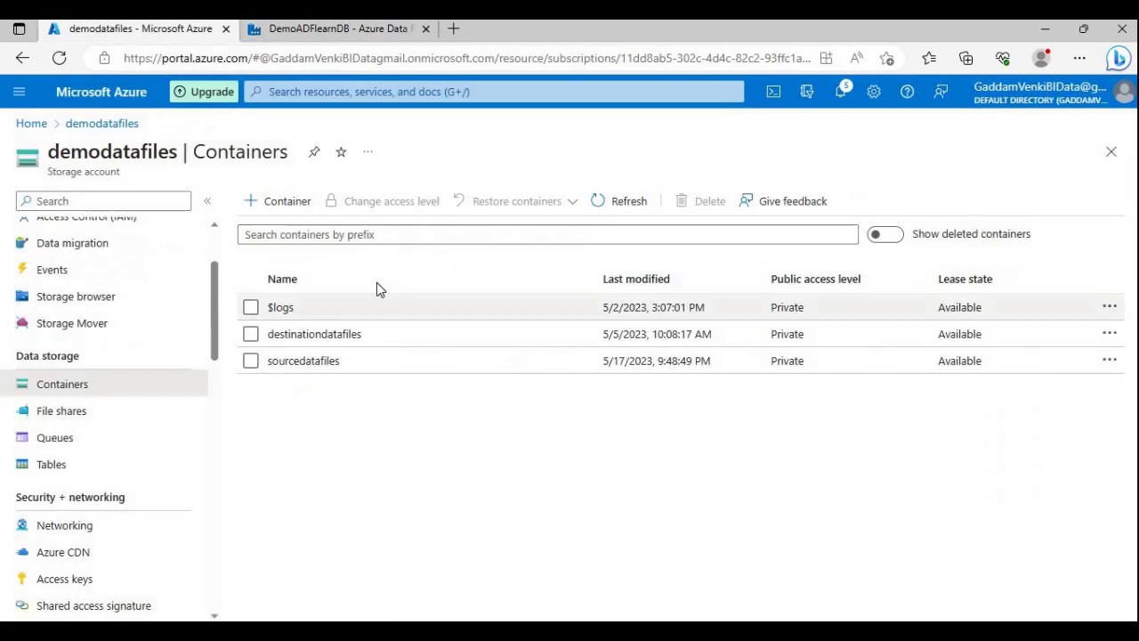
pyautogui.click(331, 335)
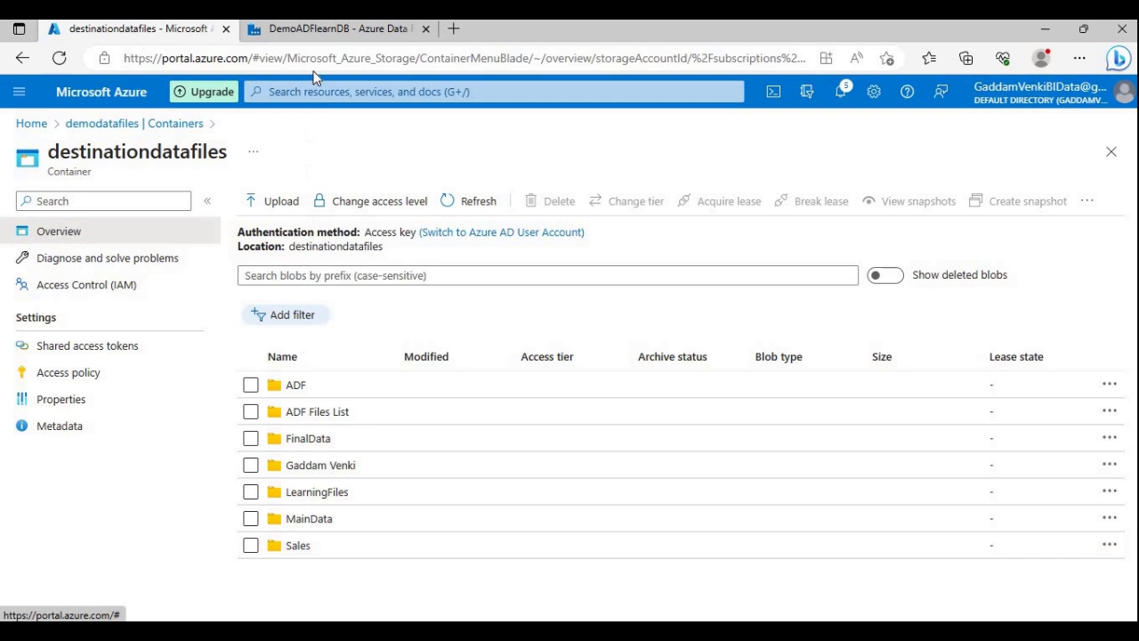
pyautogui.click(319, 34)
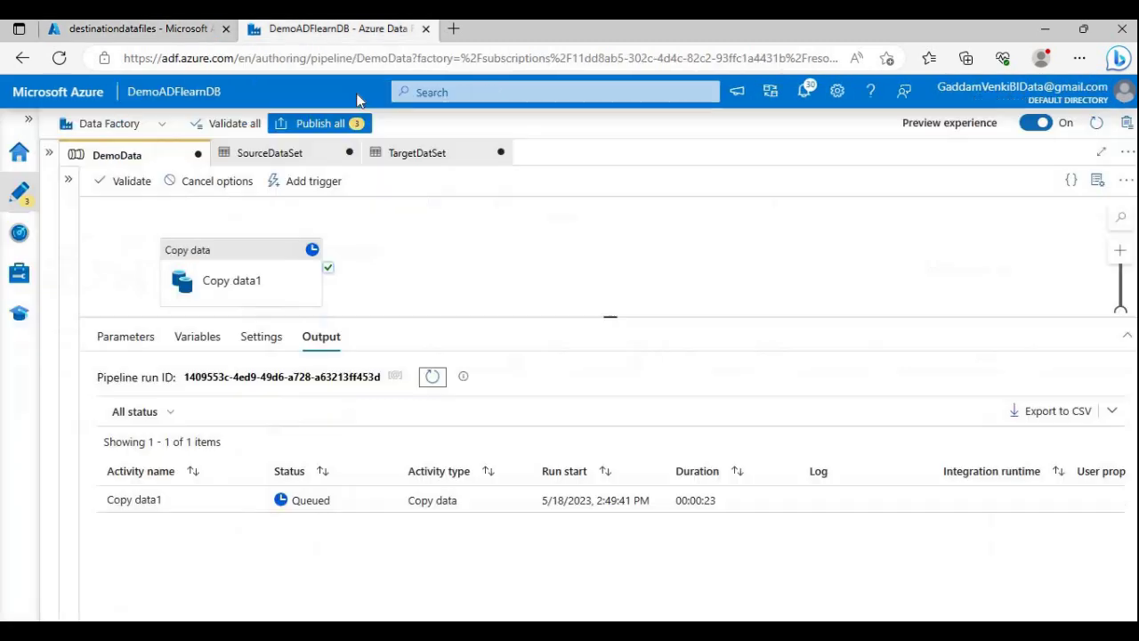
pyautogui.click(427, 378)
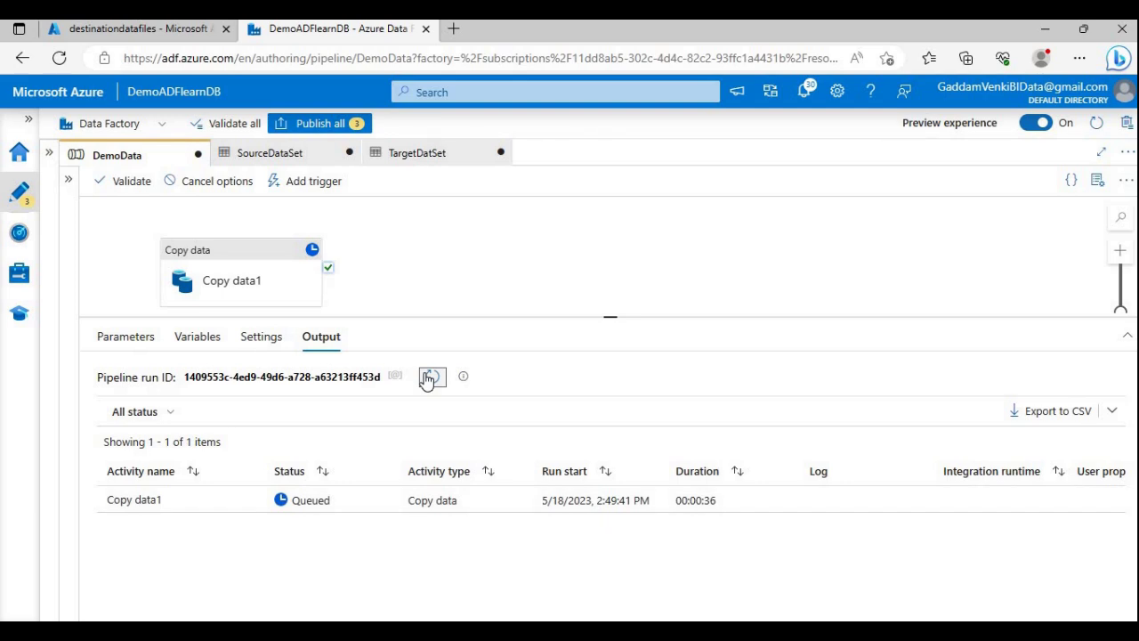
pyautogui.click(427, 378)
pyautogui.click(427, 378)
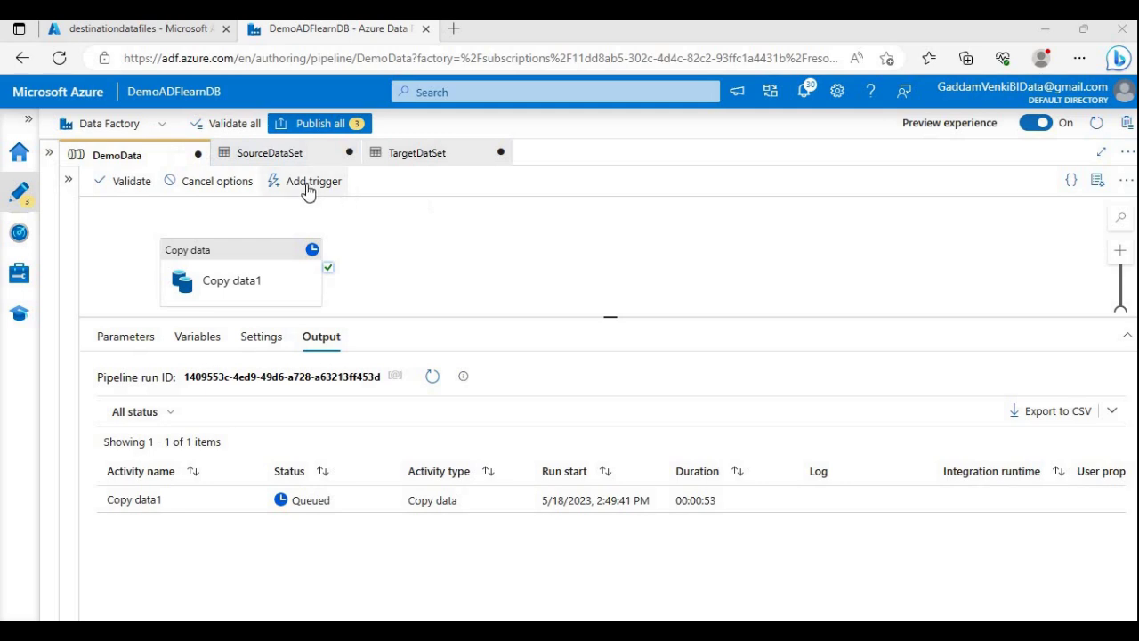
# - Refresh the destinationdatafiles container's contents and recheck the pipeline run's status
pyautogui.click(172, 31)
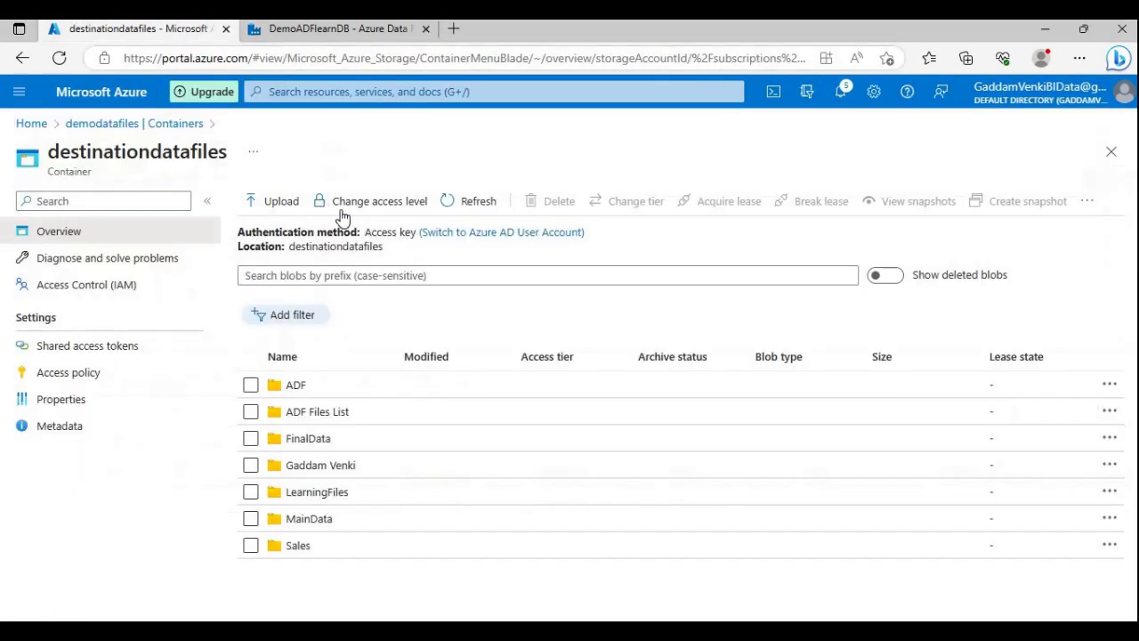
pyautogui.click(466, 198)
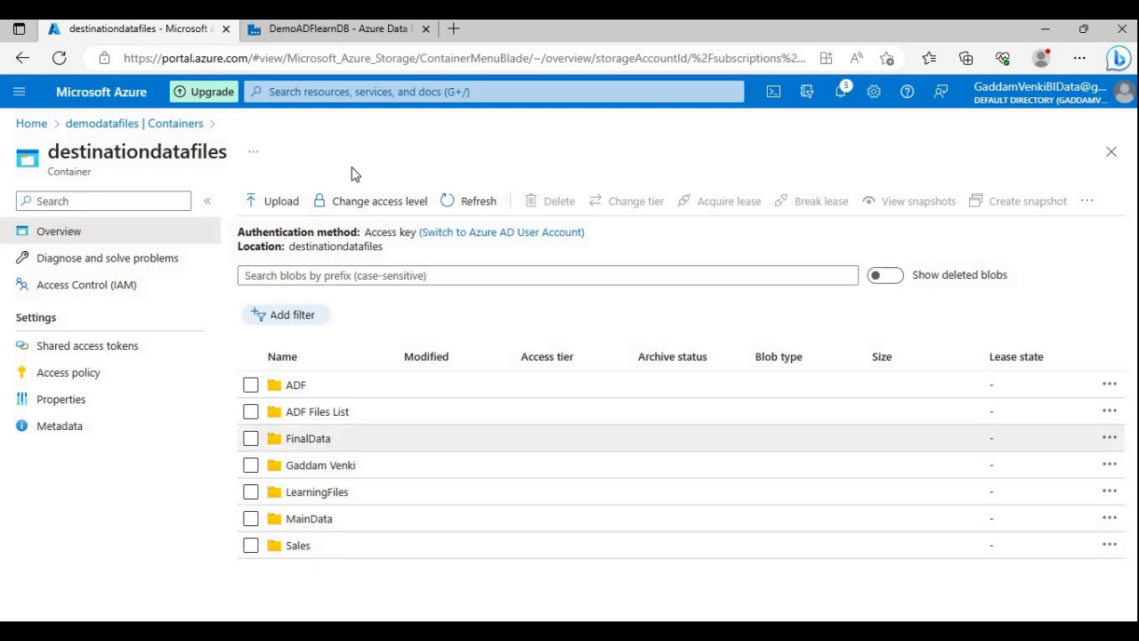
pyautogui.click(342, 30)
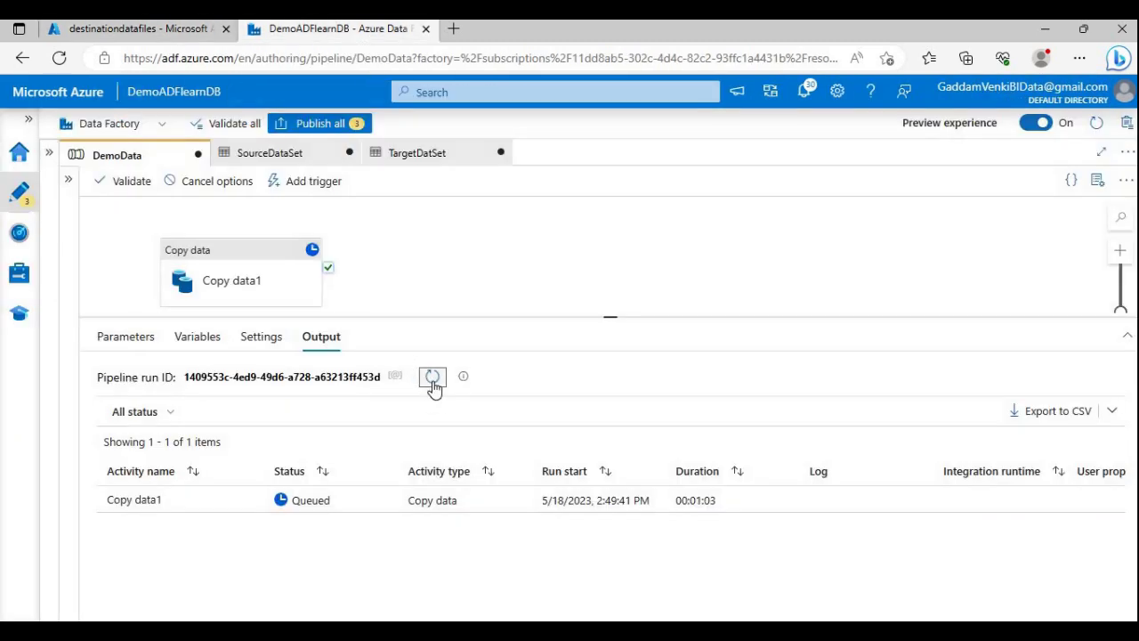
pyautogui.click(432, 377)
pyautogui.click(432, 377)
# - Select the Copy data1 activity and review its sink settings
pyautogui.click(150, 346)
pyautogui.click(204, 346)
pyautogui.click(249, 282)
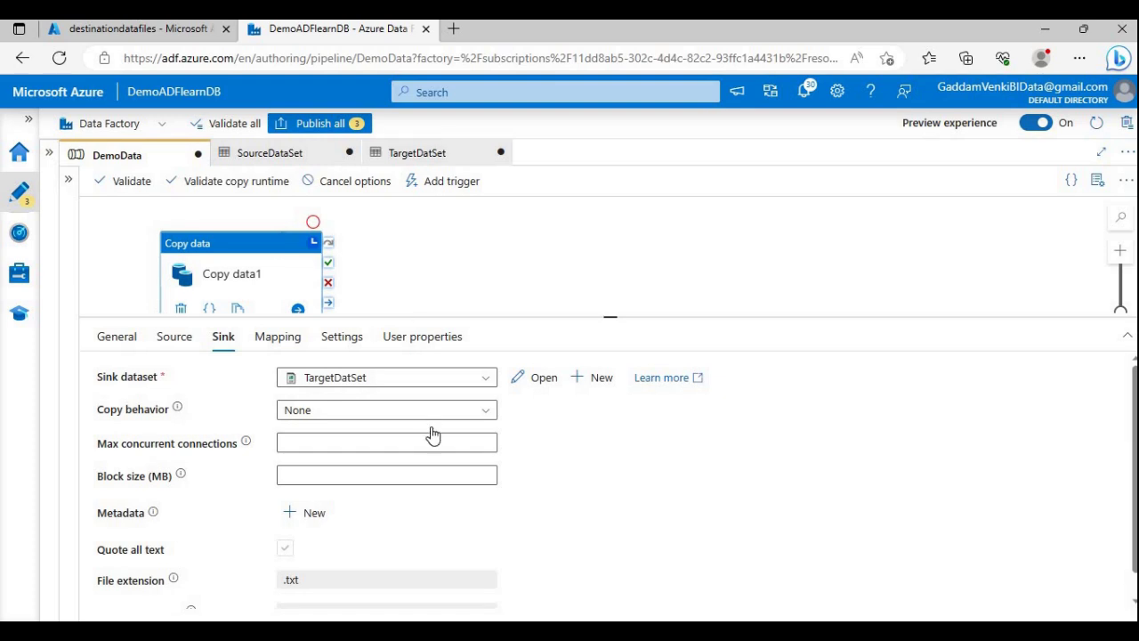
pyautogui.scroll(-1, 431, 446)
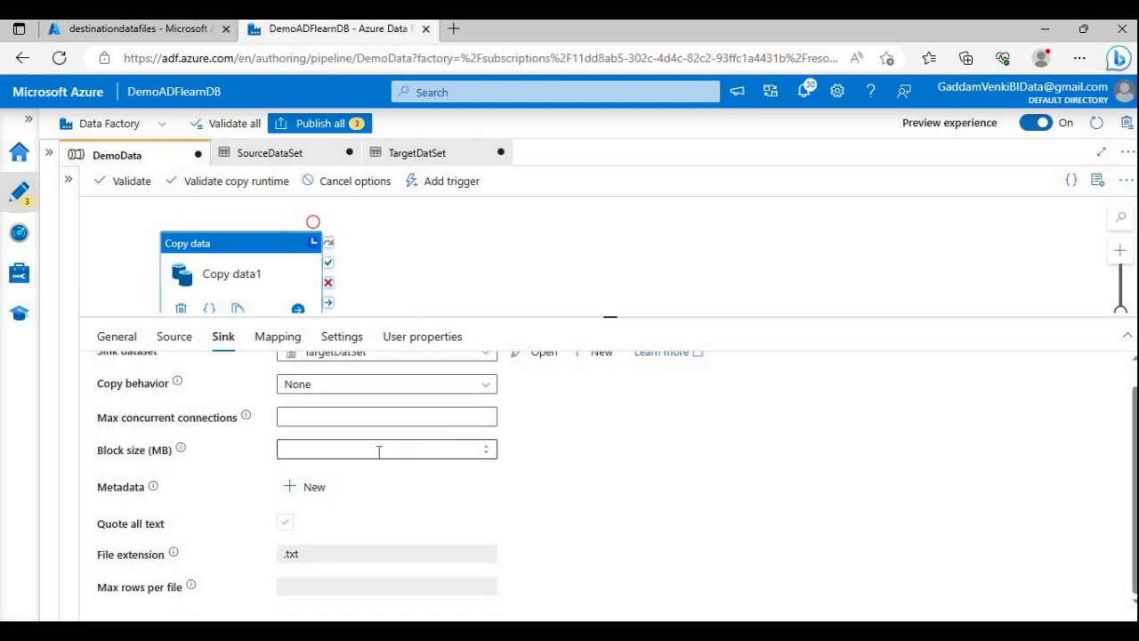
# - Review the Copy data1 activity's sink and source settings, and refresh the pipeline run's status repeatedly
pyautogui.scroll(1, 279, 422)
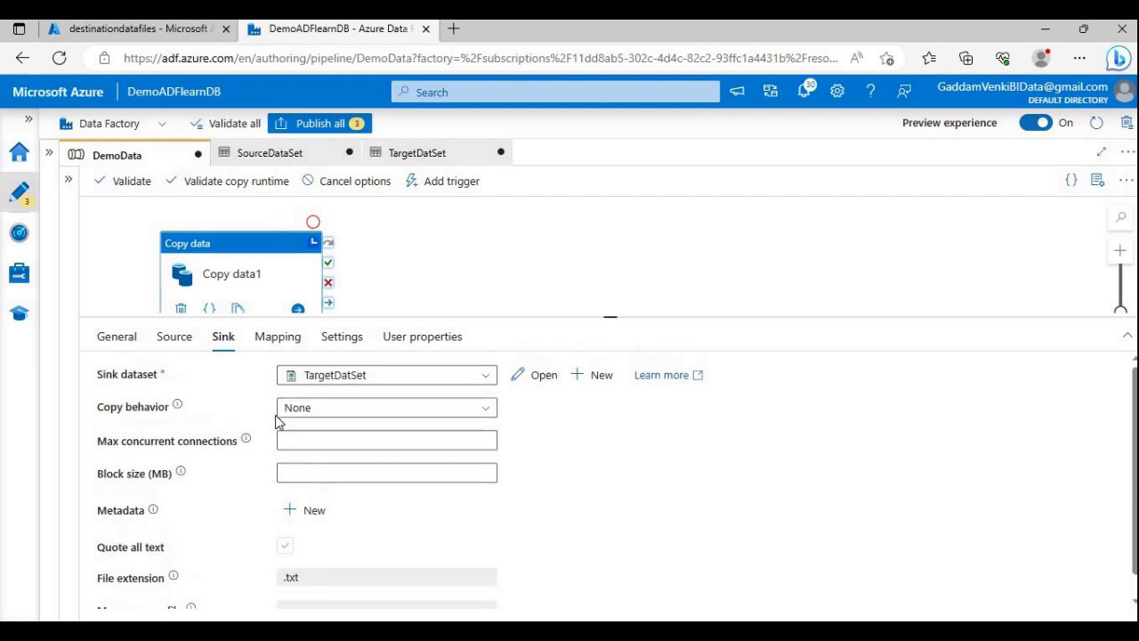
pyautogui.click(175, 338)
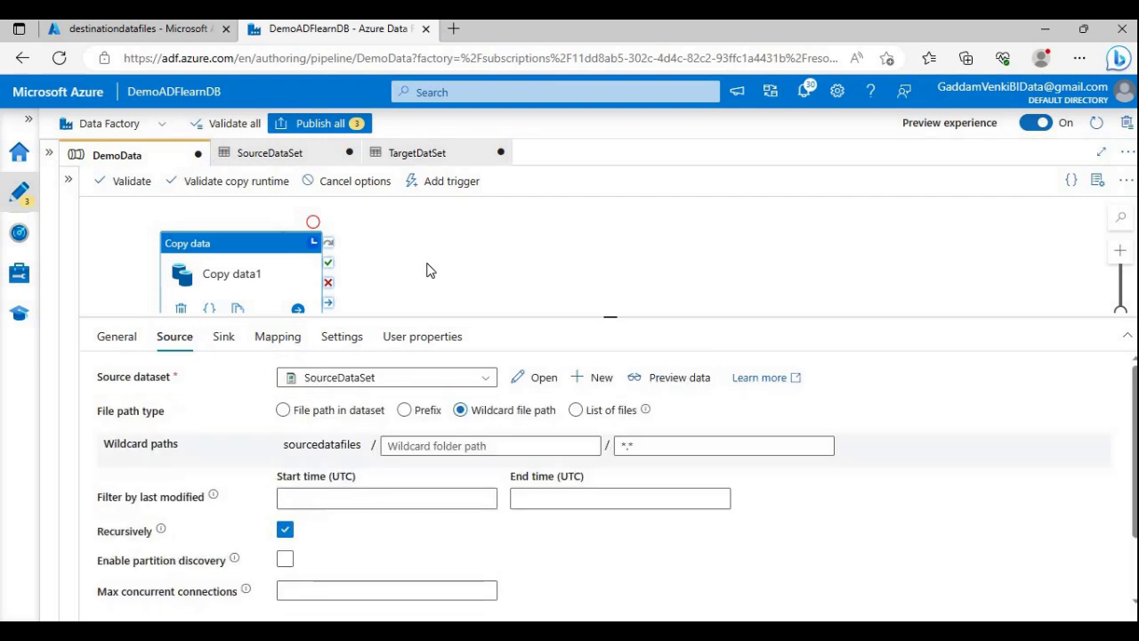
pyautogui.click(426, 270)
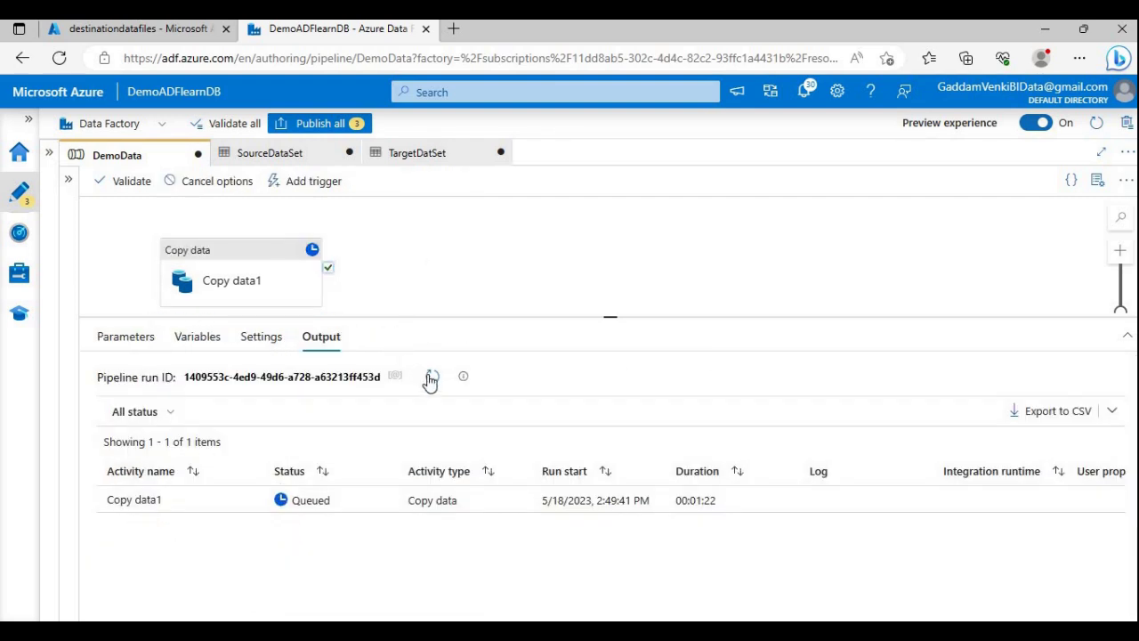
pyautogui.click(431, 378)
pyautogui.click(431, 378)
pyautogui.click(431, 379)
pyautogui.click(430, 378)
# - Refresh the destinationdatafiles container's contents in the Azure portal and recheck the debug run's status in Data Factory
pyautogui.click(192, 35)
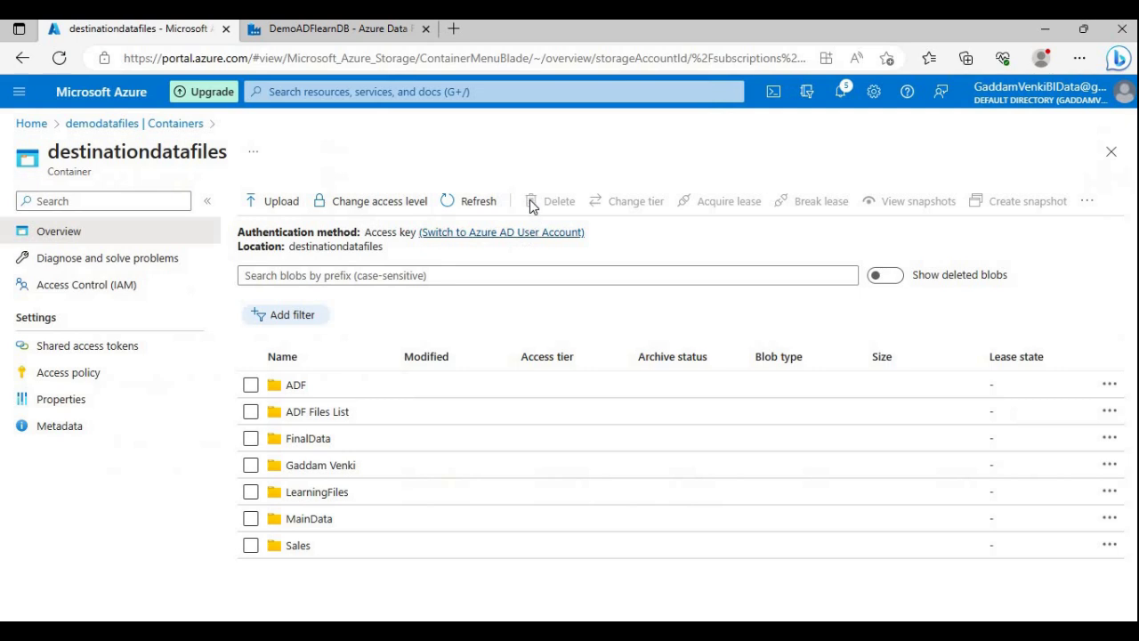
pyautogui.click(492, 196)
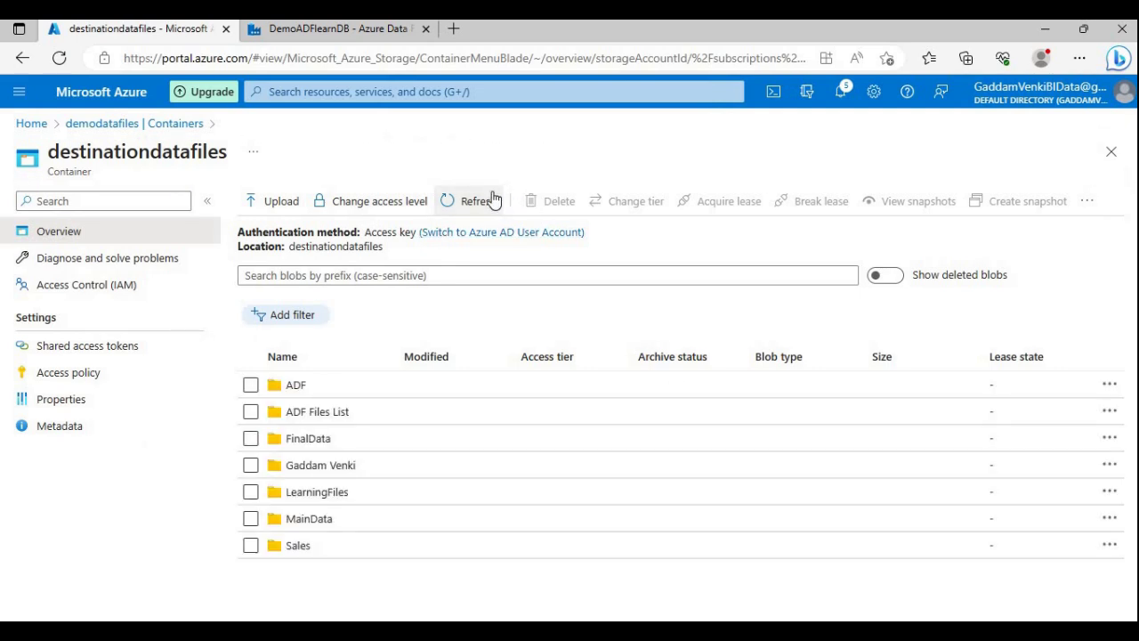
pyautogui.click(492, 199)
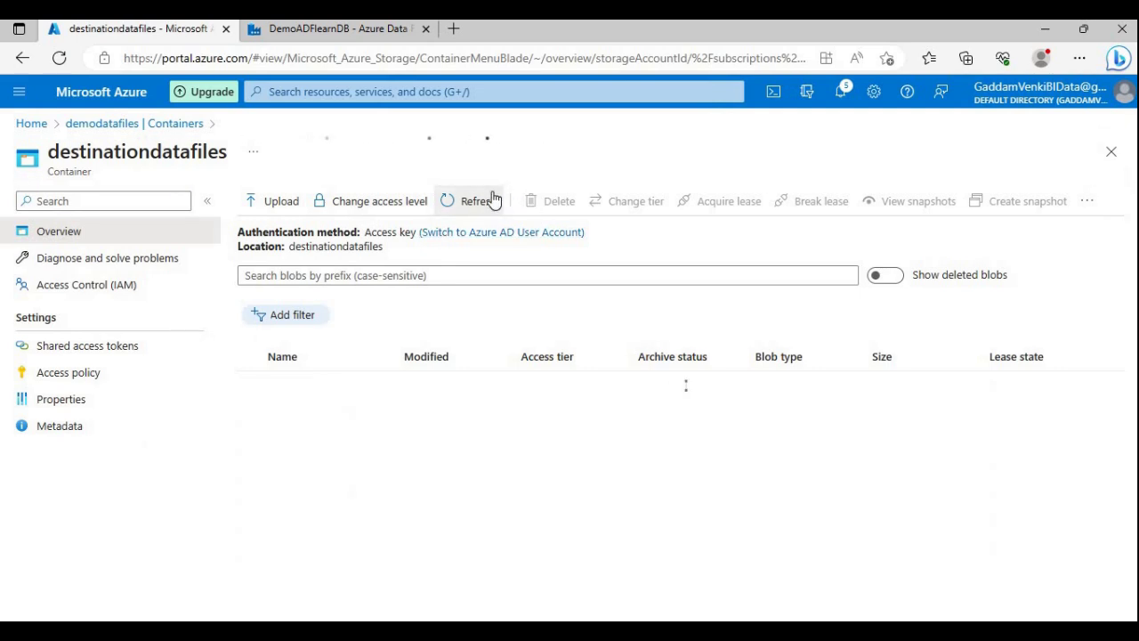
pyautogui.click(493, 200)
pyautogui.click(375, 33)
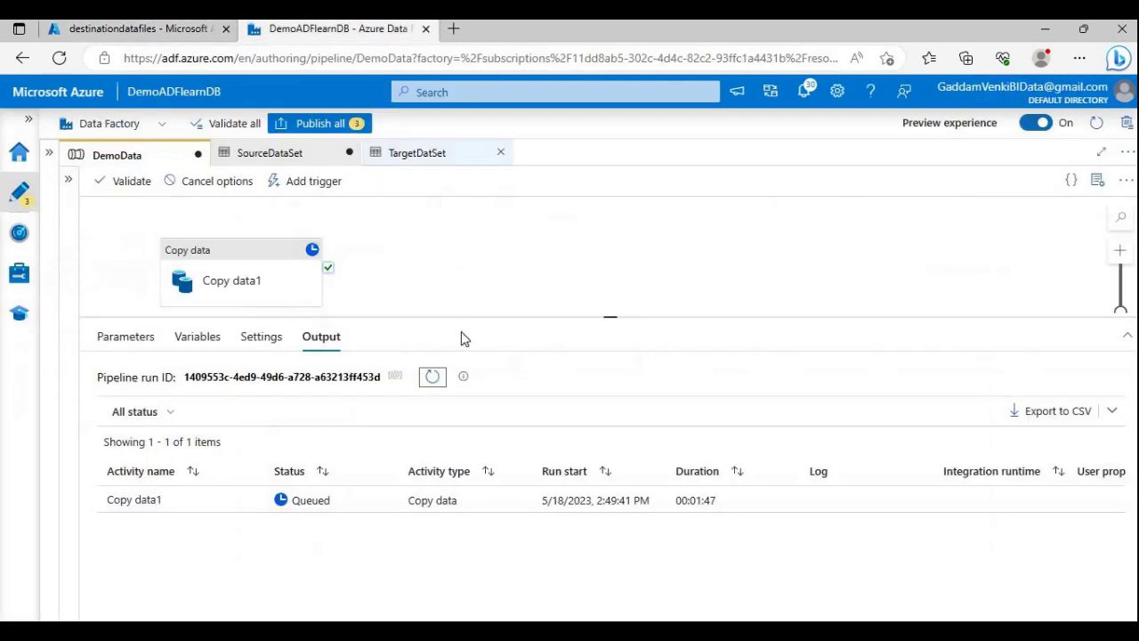
pyautogui.click(435, 383)
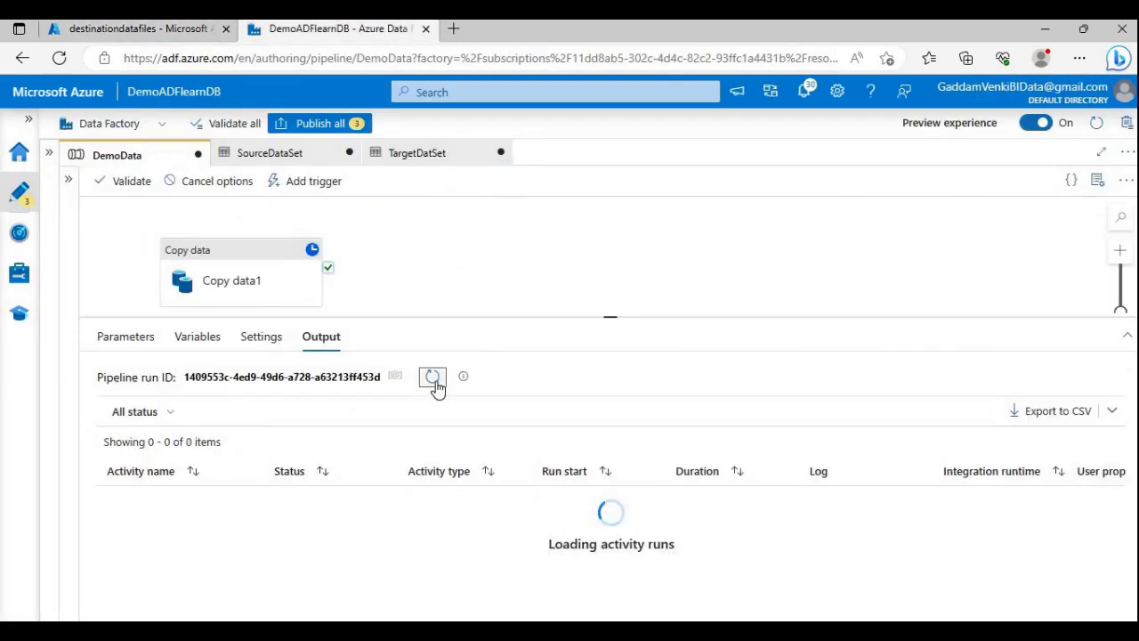
pyautogui.click(435, 384)
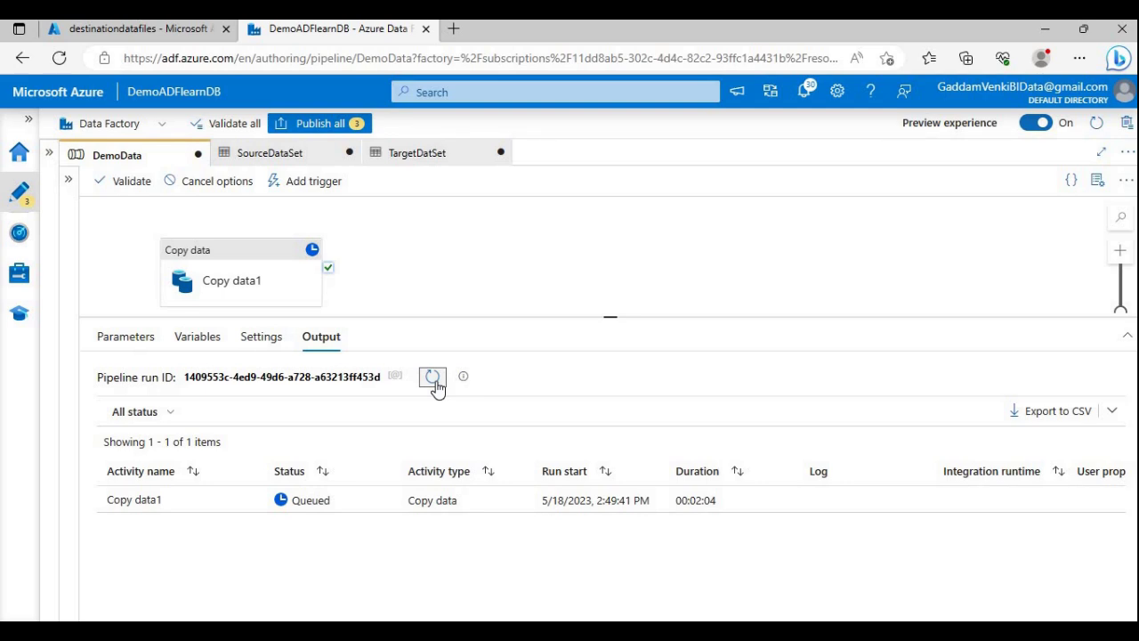
pyautogui.click(433, 377)
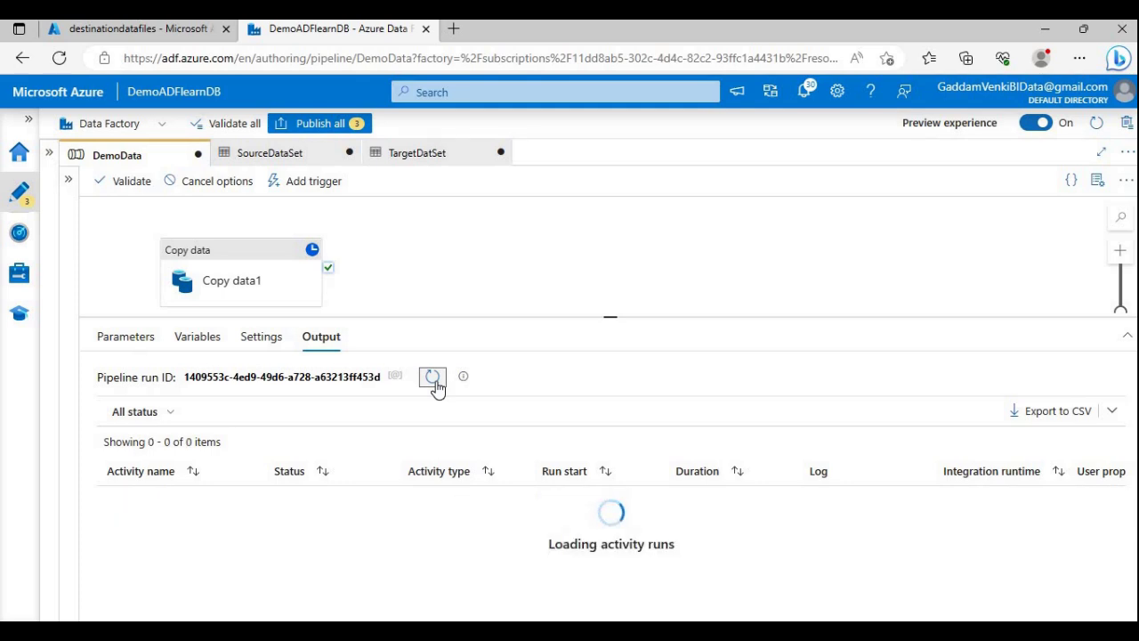
# - Refresh the destinationdatafiles container in the Azure portal and open its TestFilesInformation folder
pyautogui.click(125, 28)
pyautogui.click(462, 197)
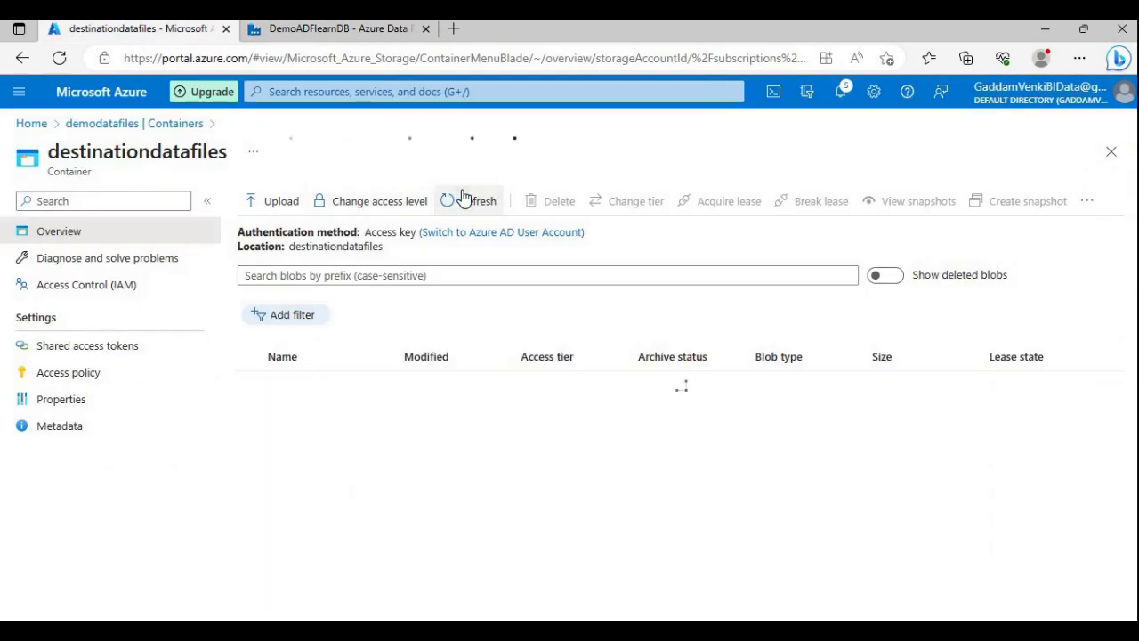
pyautogui.click(463, 198)
pyautogui.click(462, 198)
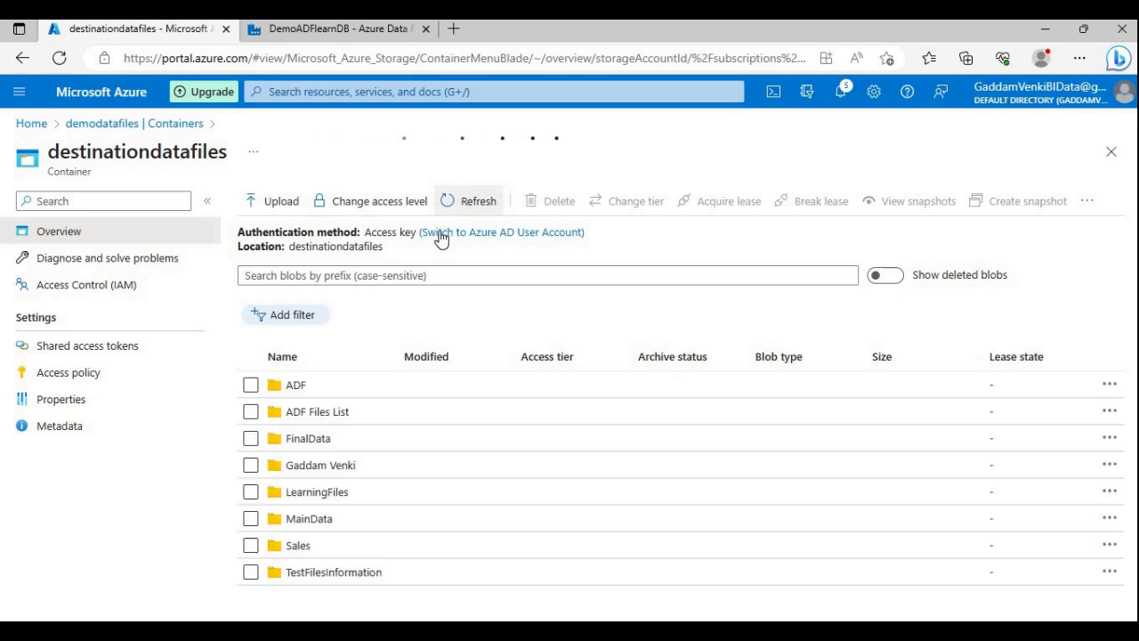
pyautogui.click(356, 574)
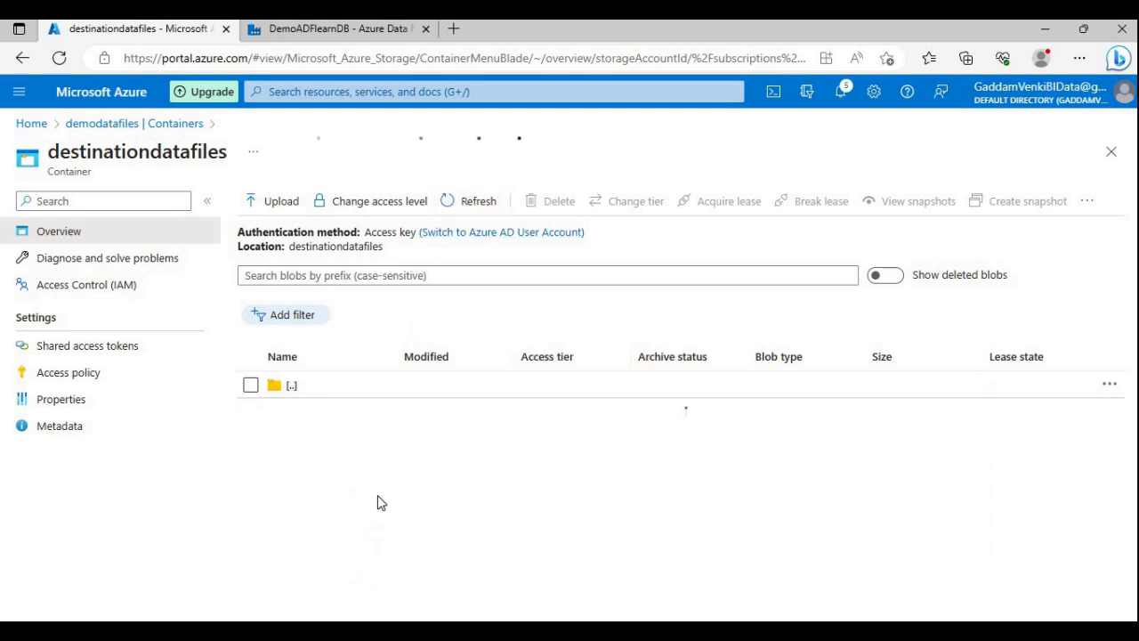
# - Check the Copy data1 run status in Data Factory and inspect the output file in the TestFilesInformation folder
pyautogui.click(334, 32)
pyautogui.click(435, 378)
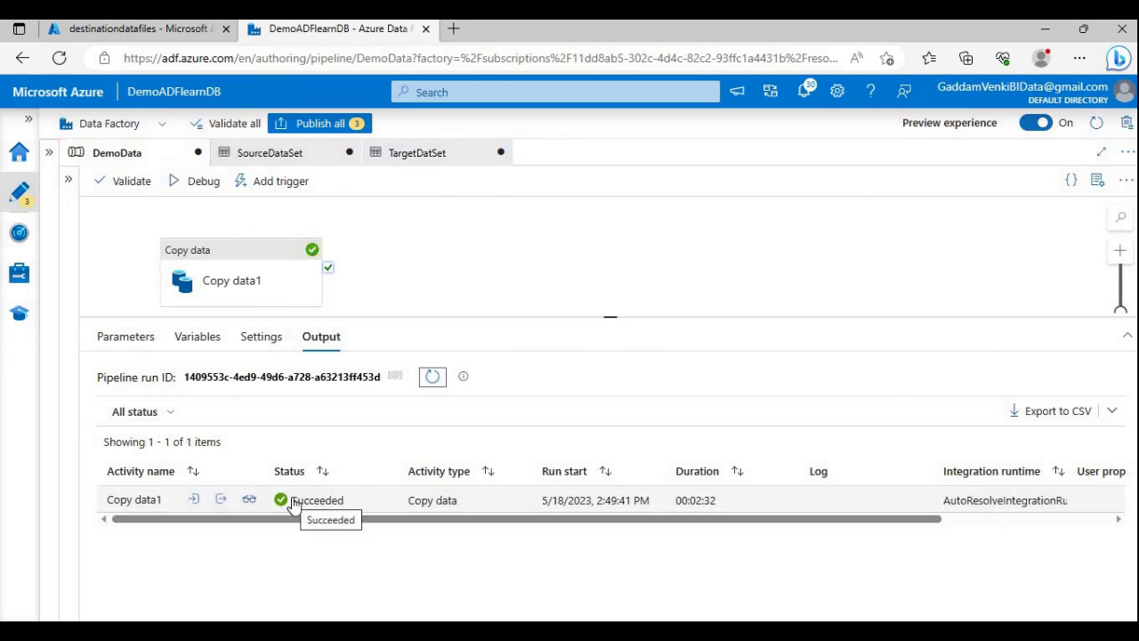
pyautogui.click(182, 29)
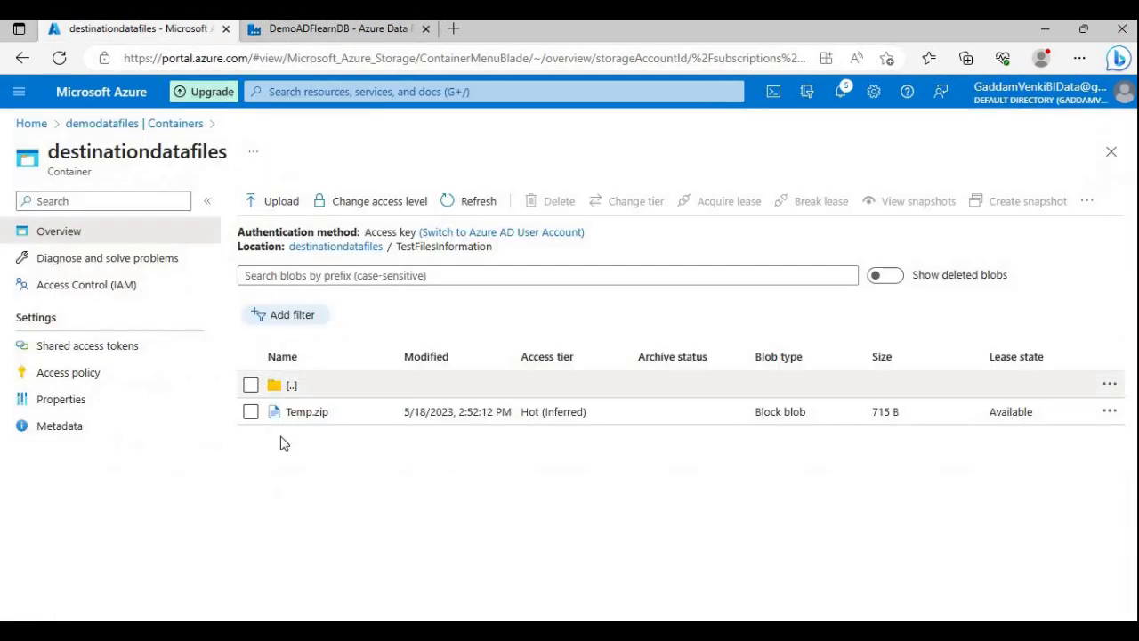
pyautogui.click(336, 246)
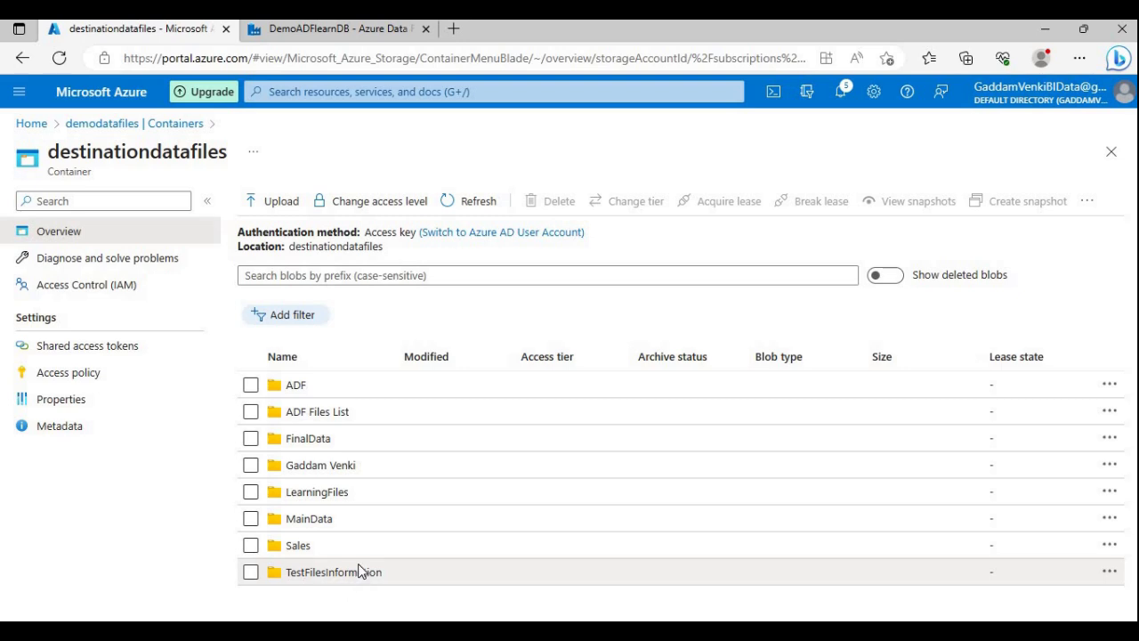
pyautogui.click(333, 572)
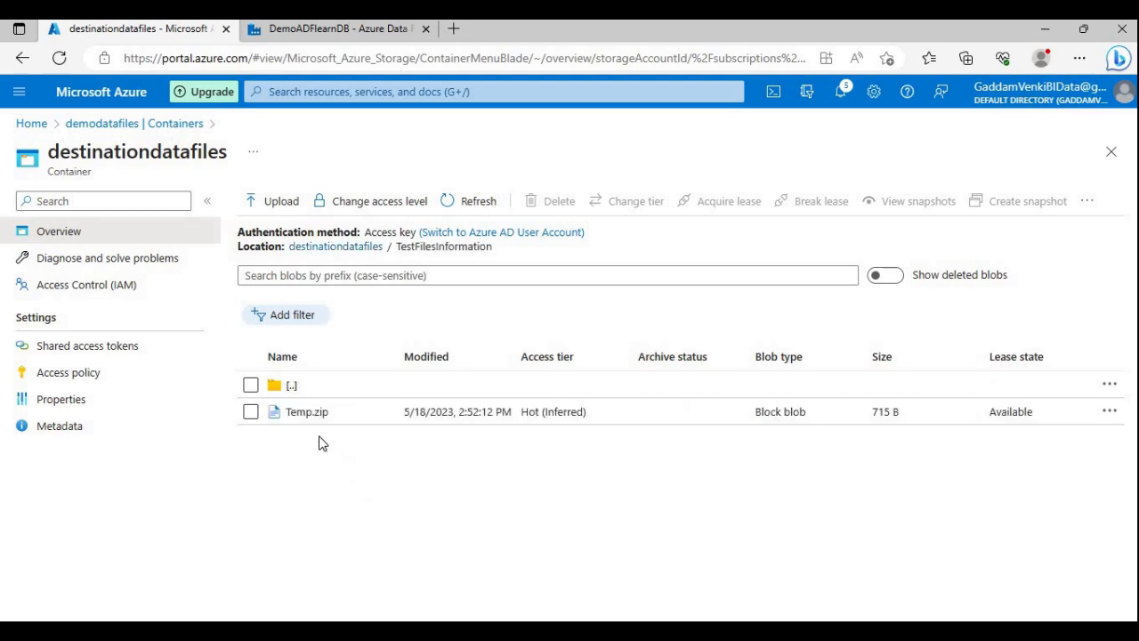
# - Return to the pipeline's run output and reopen the TestFilesInformation folder from the container's root
pyautogui.click(335, 34)
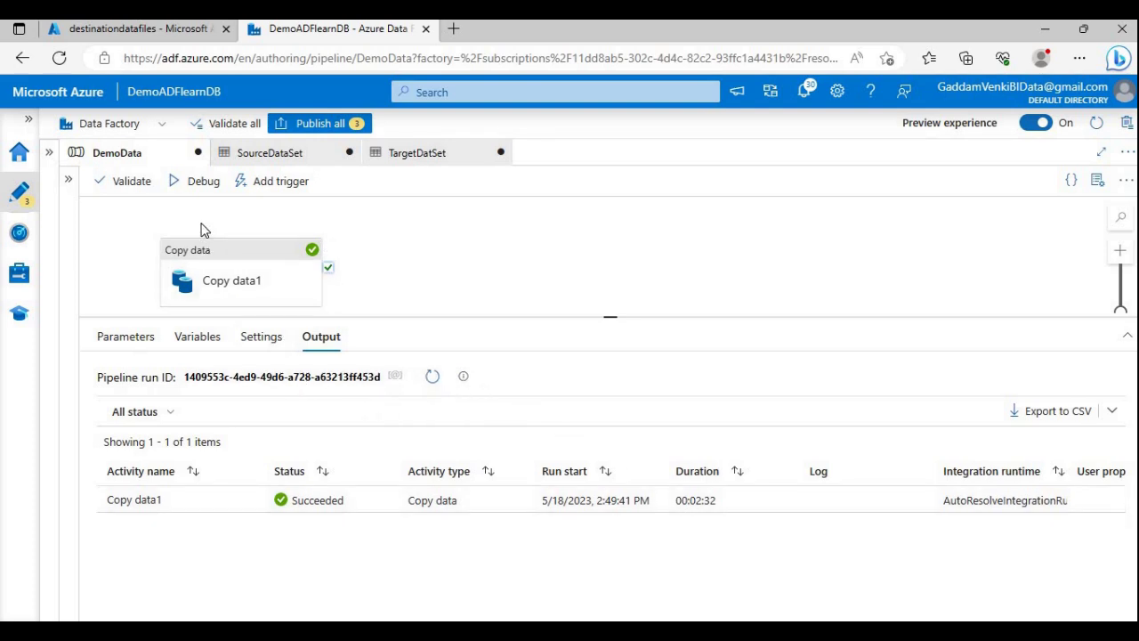
pyautogui.click(147, 29)
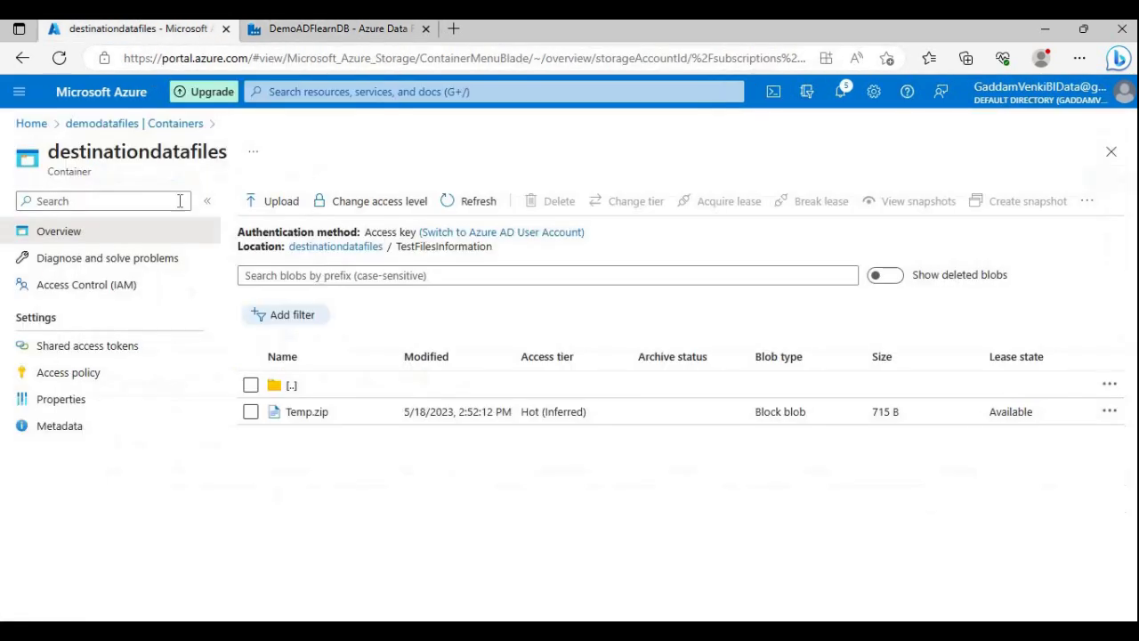
pyautogui.click(331, 246)
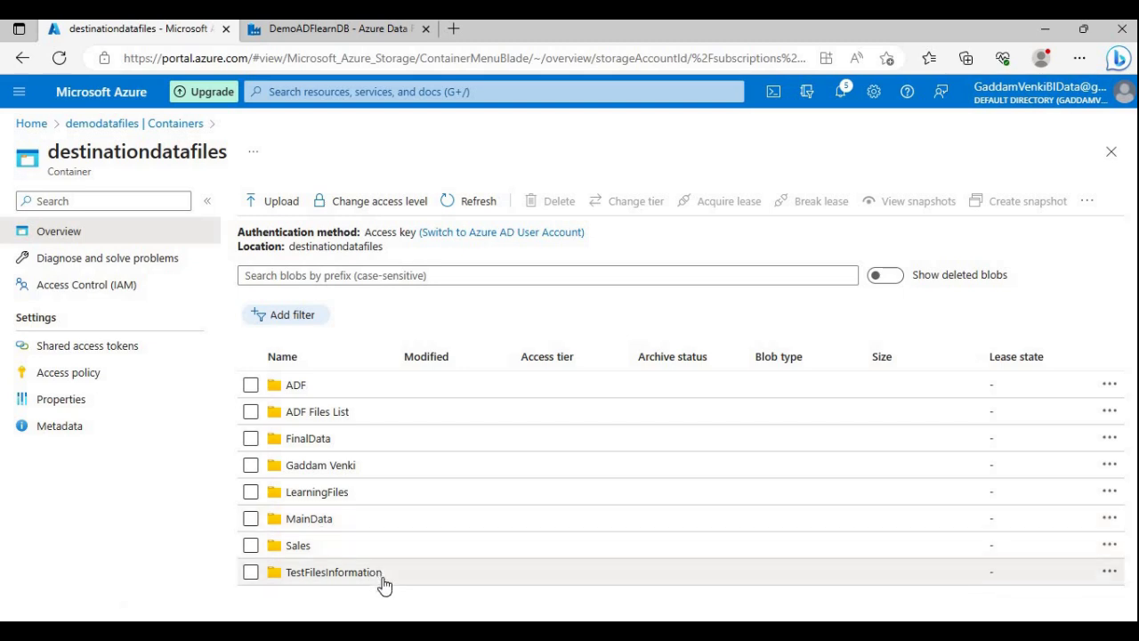
pyautogui.click(383, 575)
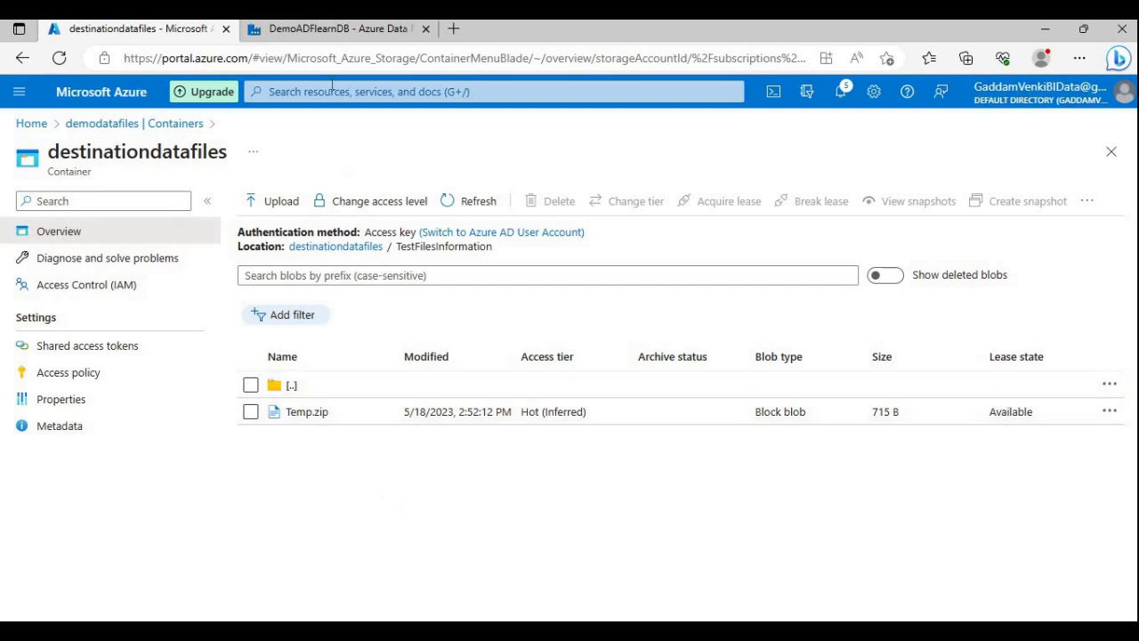
# - Switch to Data Factory and delete the Copy data1 activity from the DemoData pipeline
pyautogui.click(331, 30)
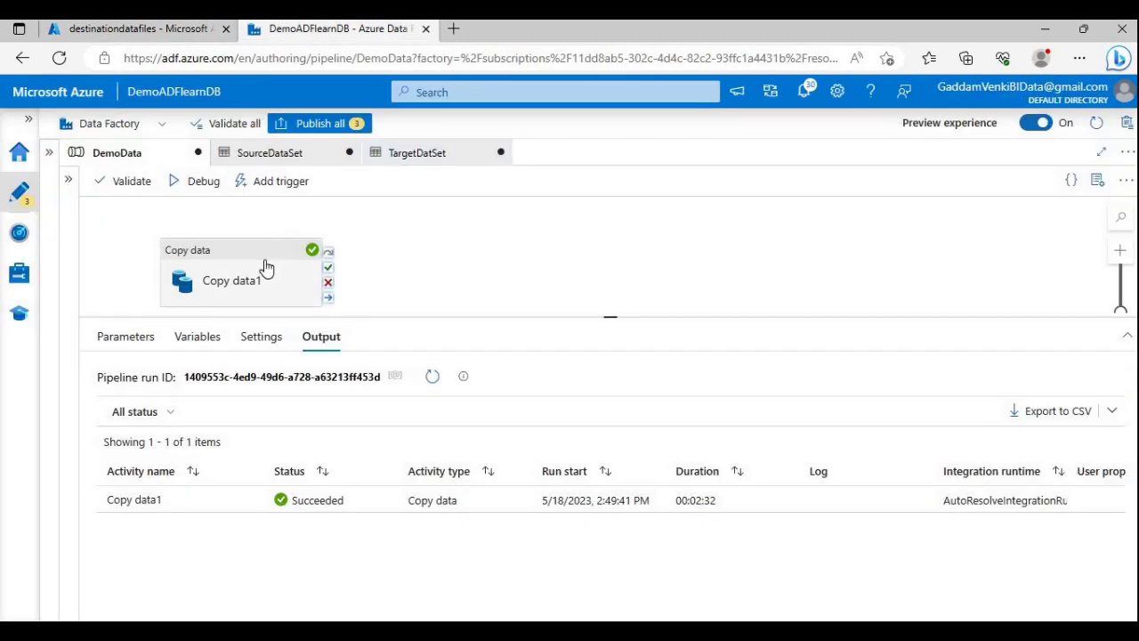
pyautogui.click(264, 267)
pyautogui.press('Delete')
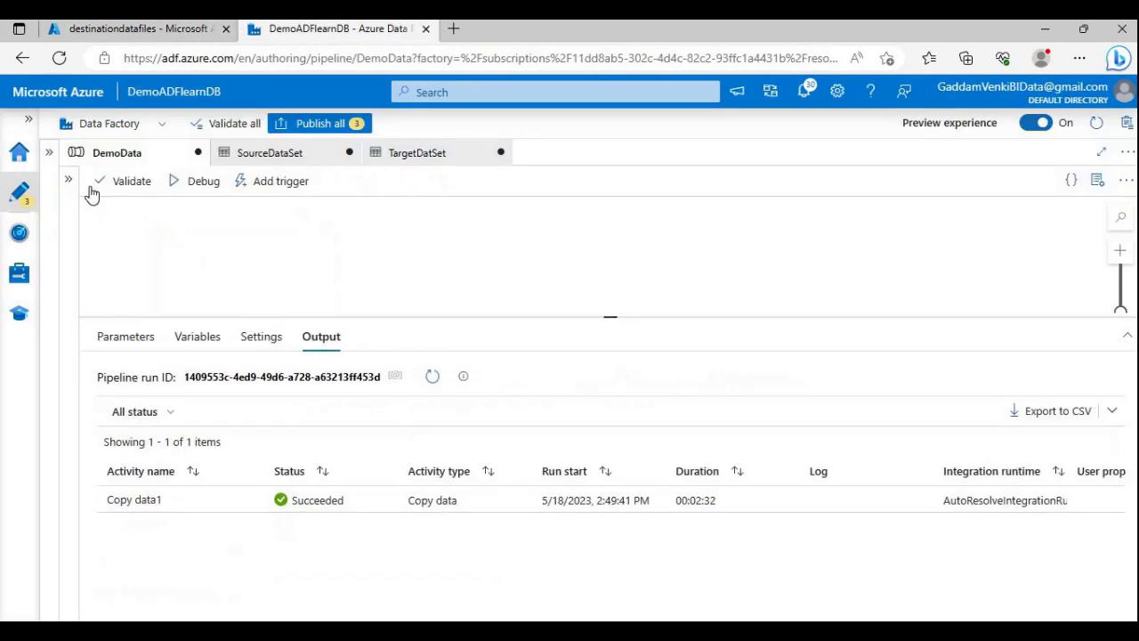
# - Delete the SourceDataSet and TargetDatSet datasets from the factory resources
pyautogui.click(75, 260)
pyautogui.click(50, 155)
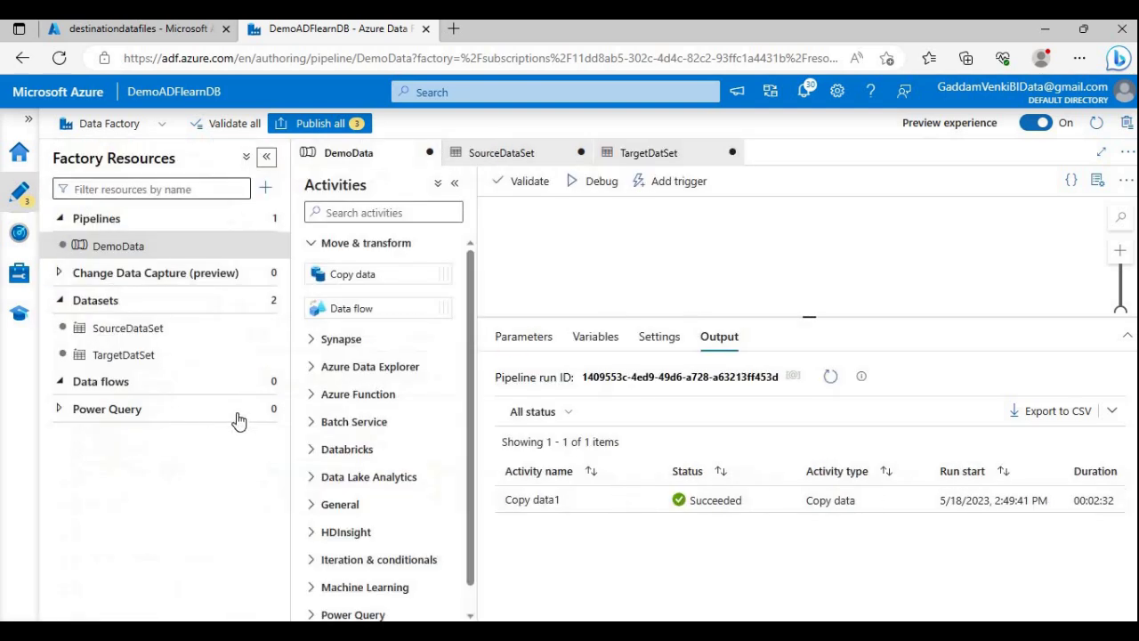
pyautogui.click(266, 329)
pyautogui.click(286, 488)
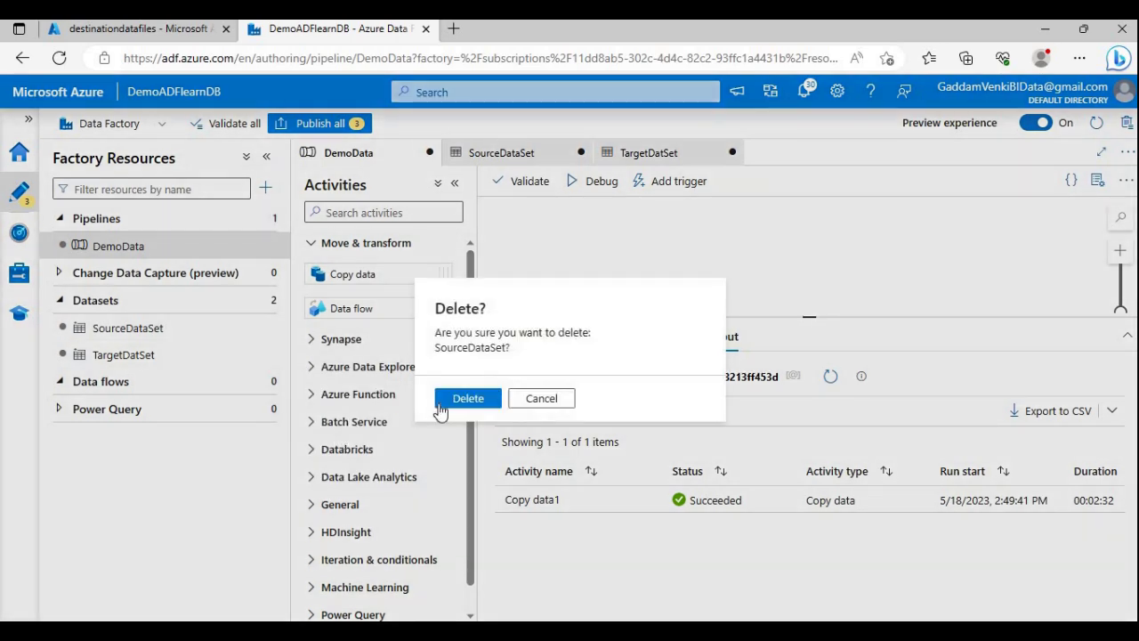
pyautogui.click(445, 402)
pyautogui.click(267, 327)
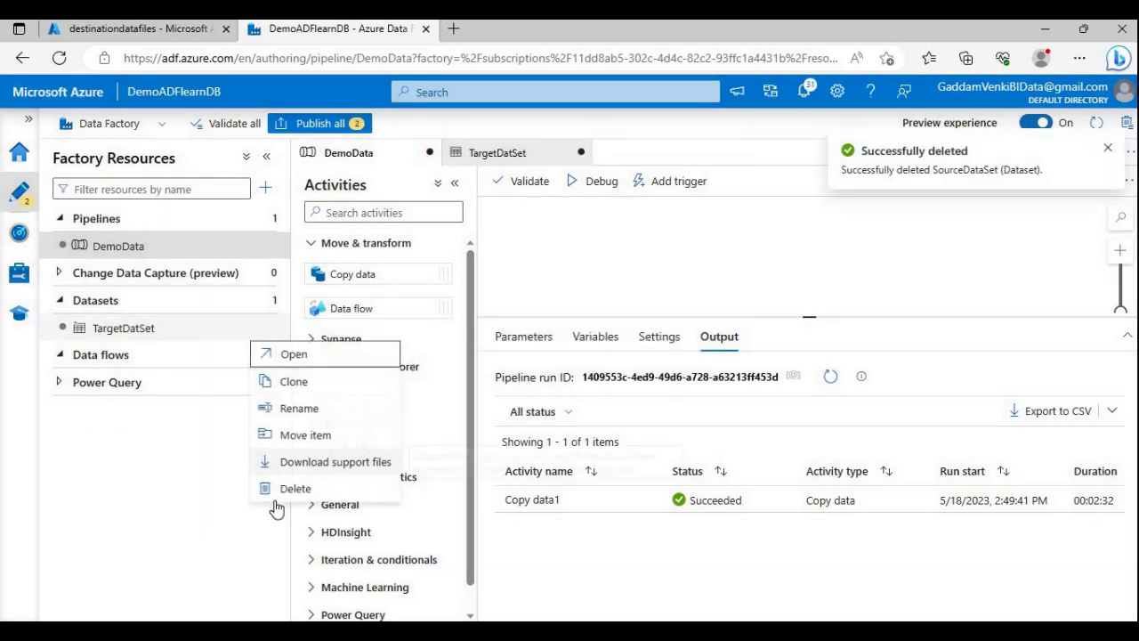
pyautogui.click(286, 488)
pyautogui.click(456, 402)
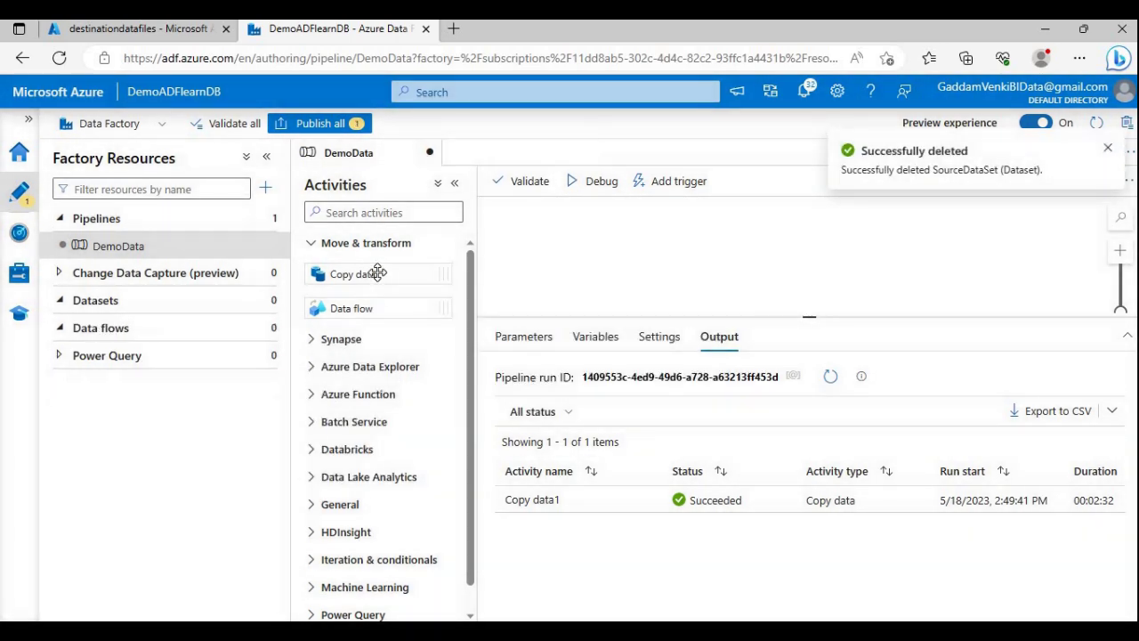
# - Add a new Copy data activity to the DemoData pipeline and enlarge the canvas area
pyautogui.moveTo(376, 273); pyautogui.dragTo(663, 262)
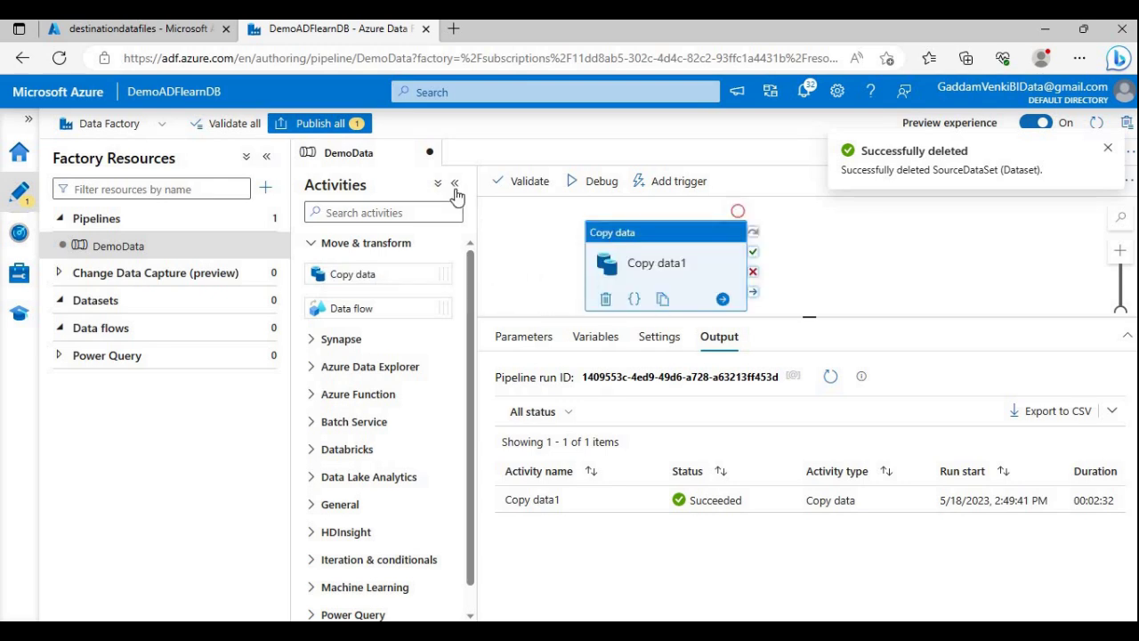
pyautogui.click(454, 182)
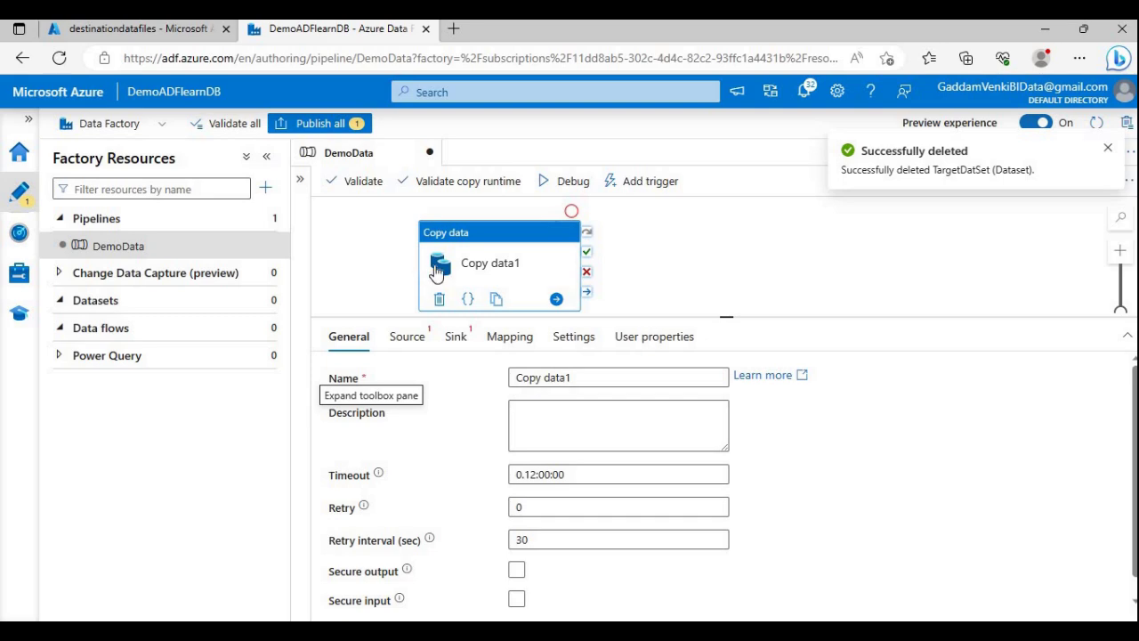
pyautogui.moveTo(450, 265); pyautogui.dragTo(448, 259)
pyautogui.moveTo(471, 317); pyautogui.dragTo(474, 365)
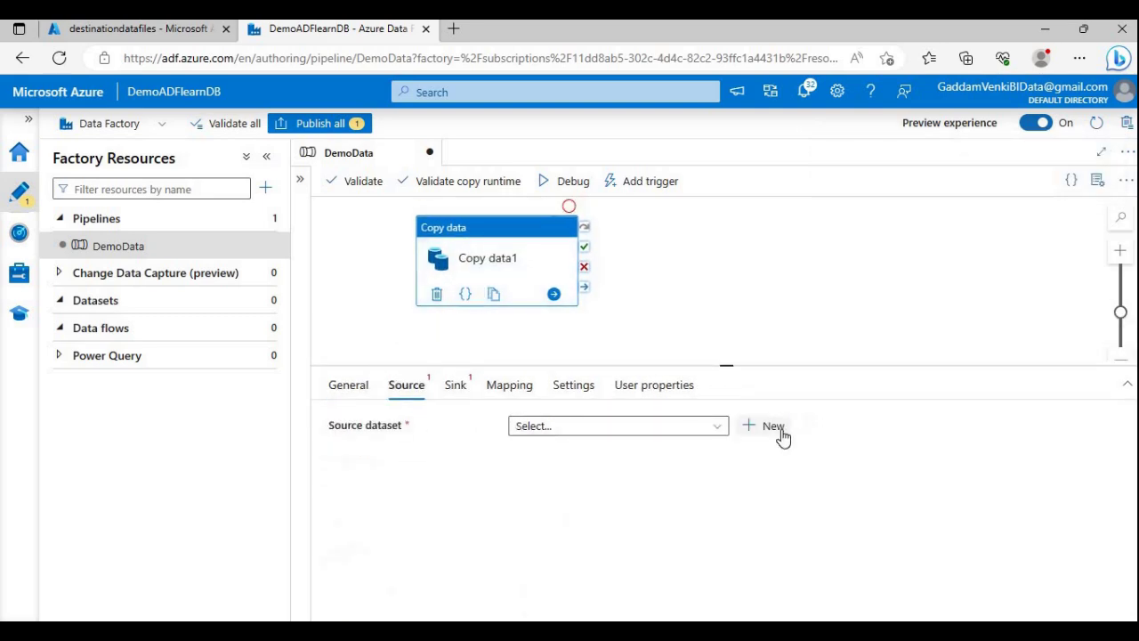
# - Start a new source dataset for the copy activity, using Azure Blob Storage and the DelimitedText format
pyautogui.click(780, 434)
pyautogui.scroll(-3, 783, 433)
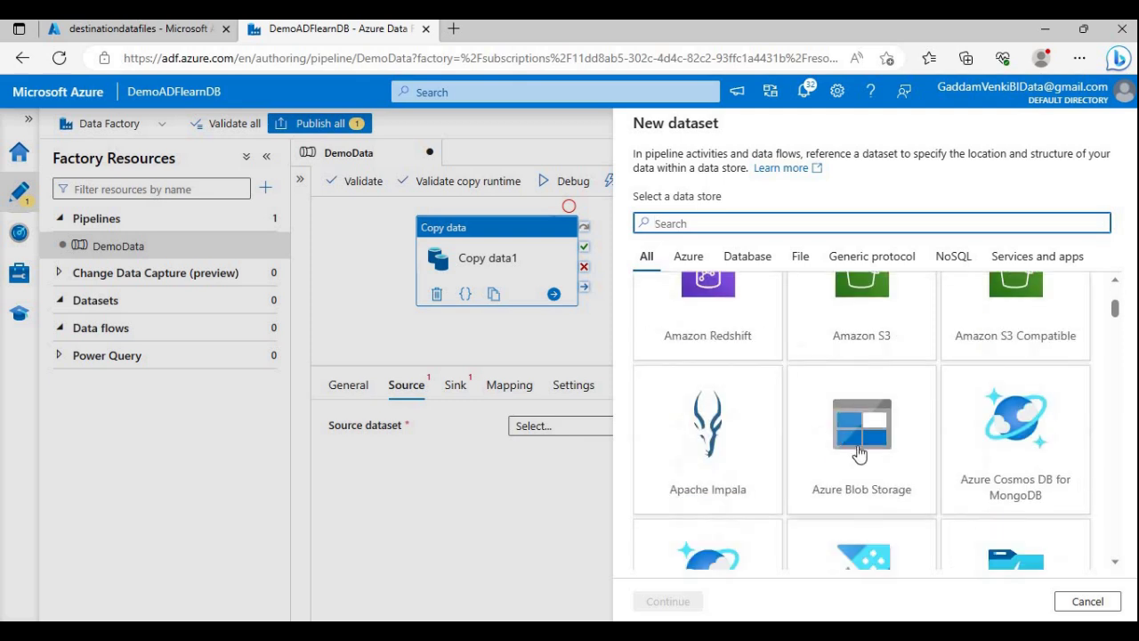
pyautogui.click(859, 431)
pyautogui.click(681, 612)
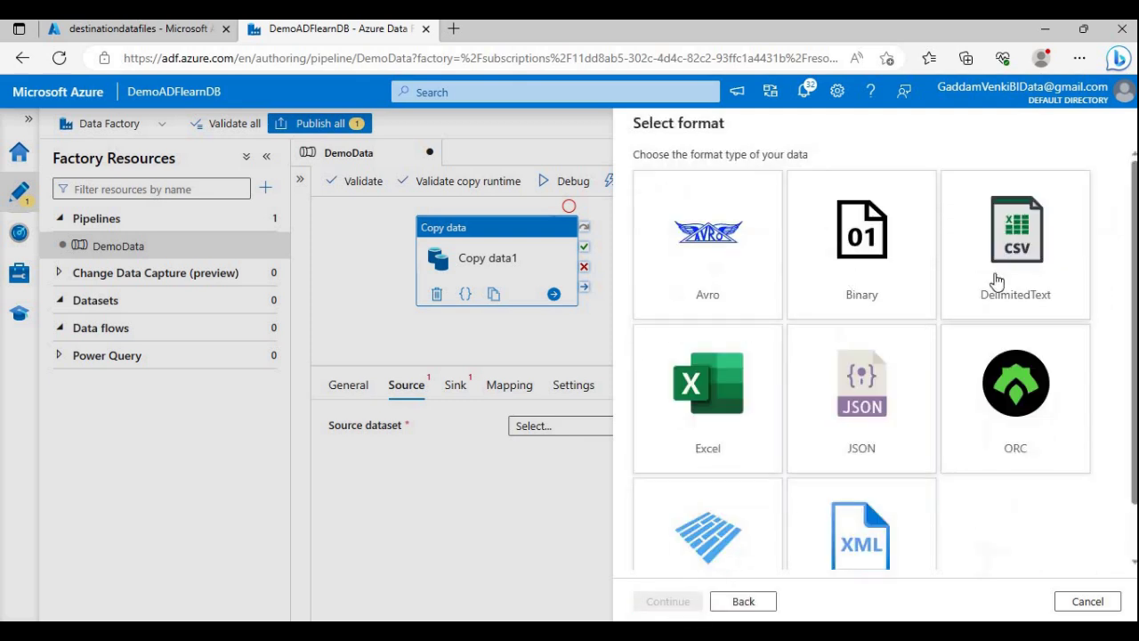
pyautogui.click(1015, 224)
pyautogui.click(663, 596)
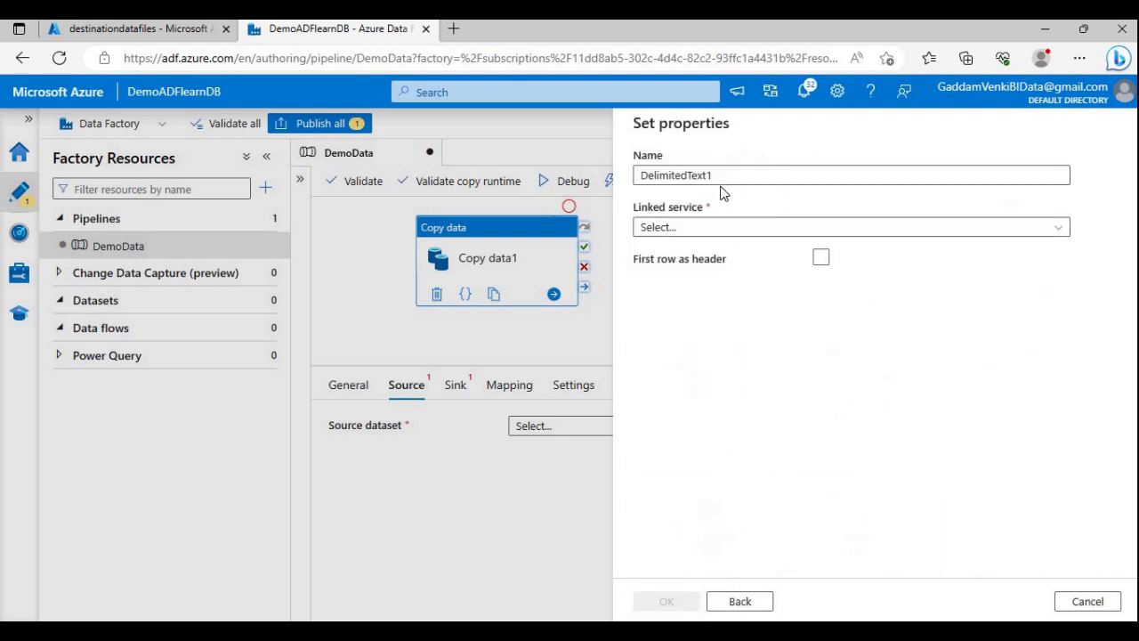
# - Name the new source dataset SourceDataSet
pyautogui.doubleClick(722, 181)
pyautogui.write('SourceDa')
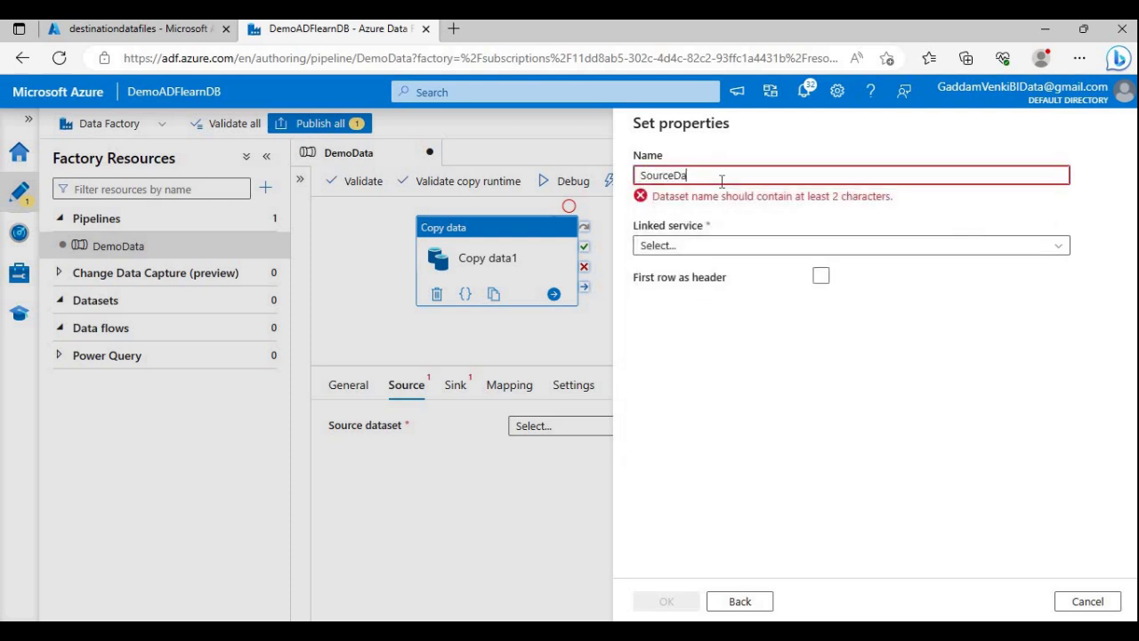
pyautogui.write('tav')
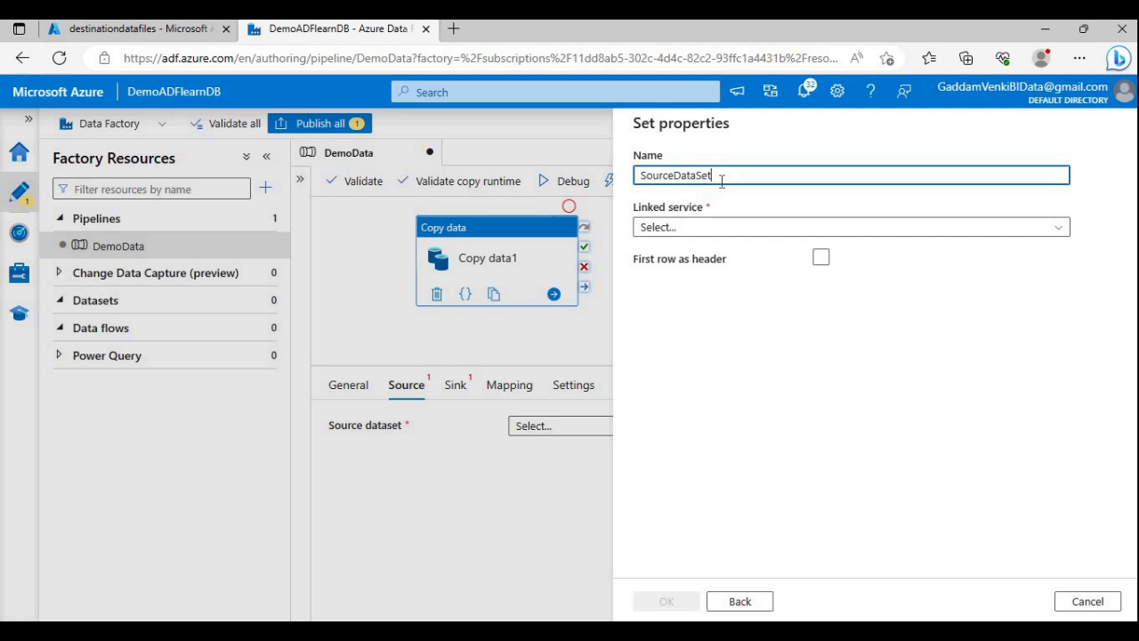
# - Configure the source dataset with linked service AzureBlobStorage, folder destinationdatafiles/TestFilesInformation, first row as header and no schema import
pyautogui.click(683, 233)
pyautogui.click(683, 338)
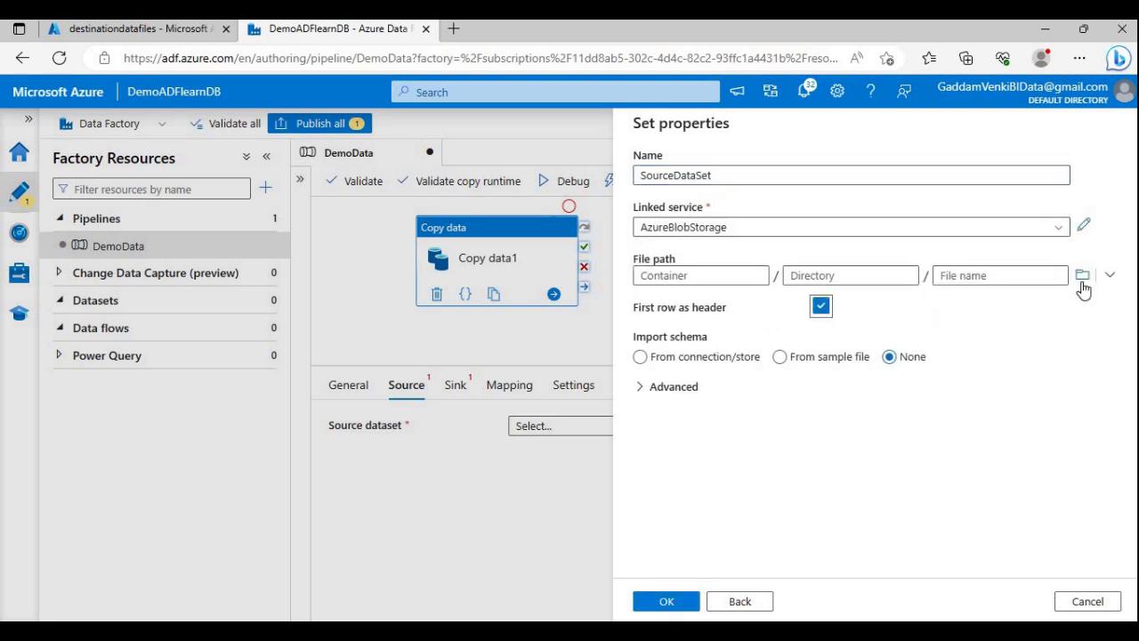
pyautogui.click(1082, 275)
pyautogui.click(707, 224)
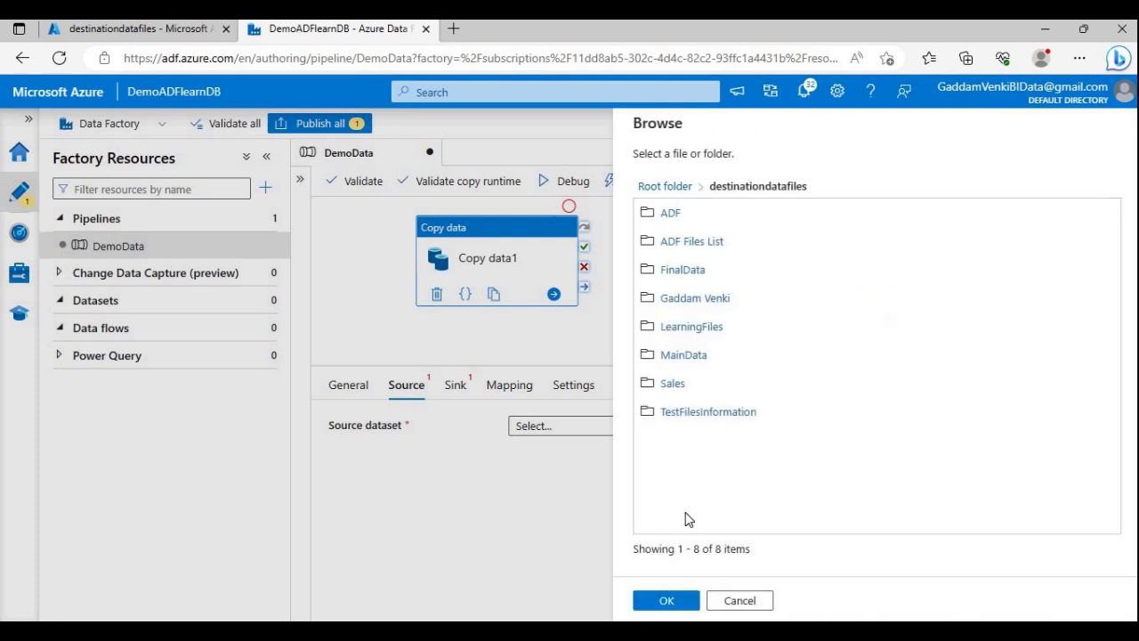
pyautogui.click(685, 411)
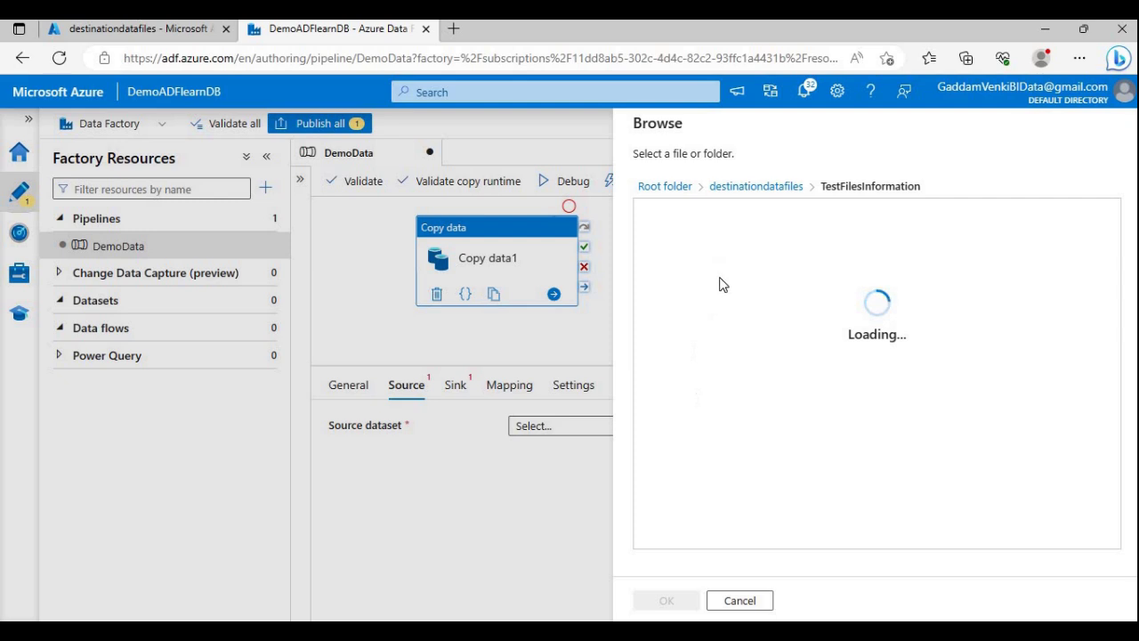
pyautogui.click(668, 602)
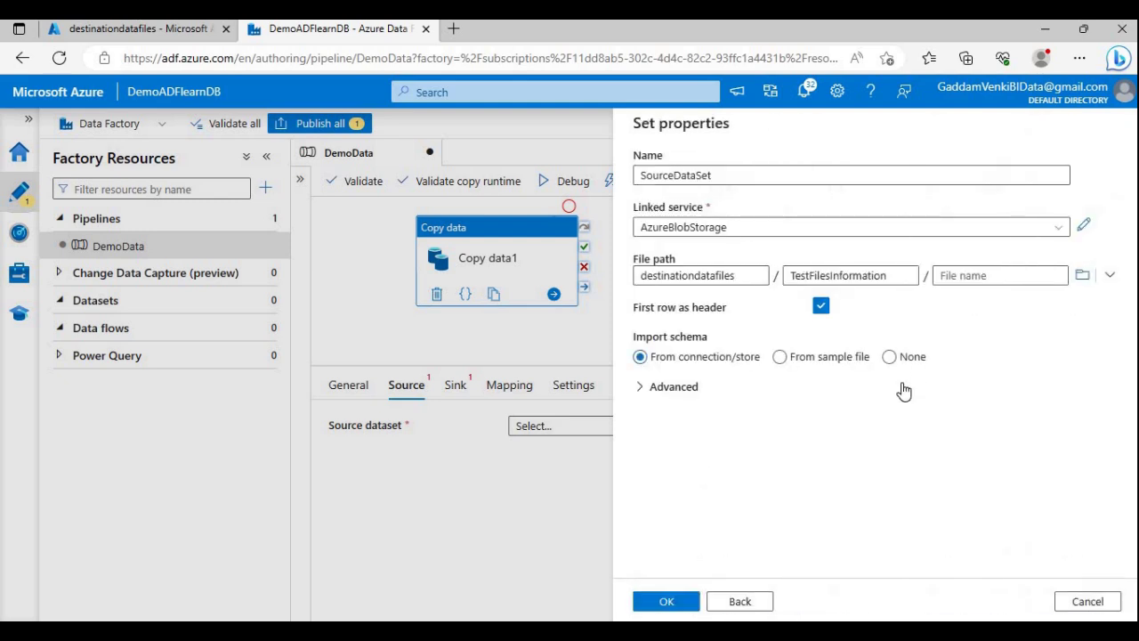
pyautogui.click(914, 364)
pyautogui.click(690, 602)
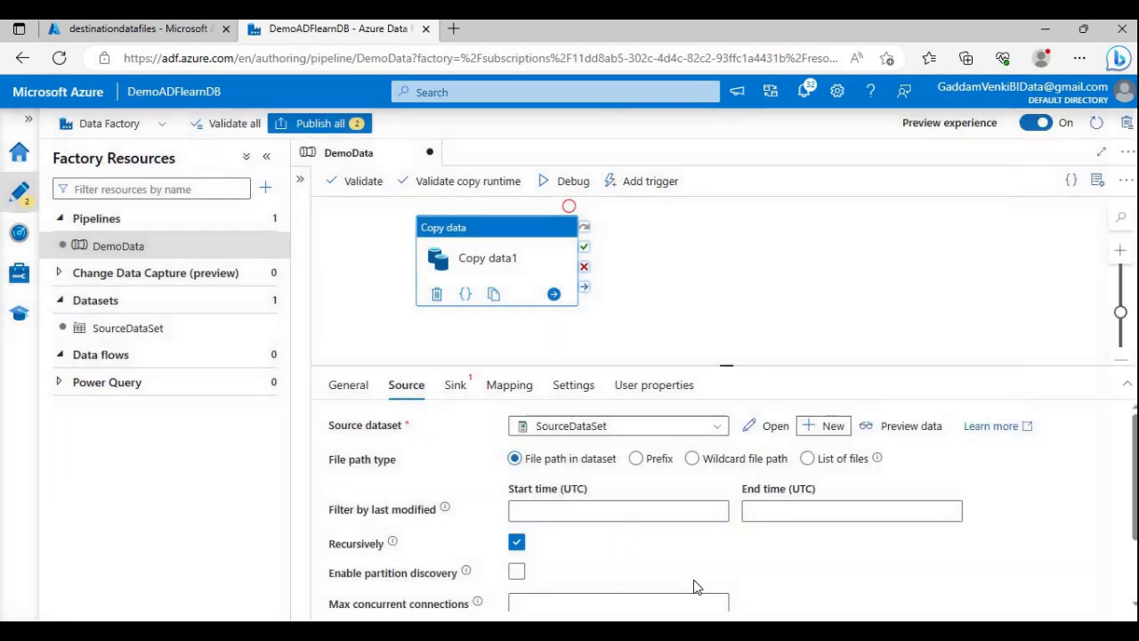
# - Set the copy source to a wildcard file path with *.* as the wildcard file name
pyautogui.click(732, 469)
pyautogui.click(899, 496)
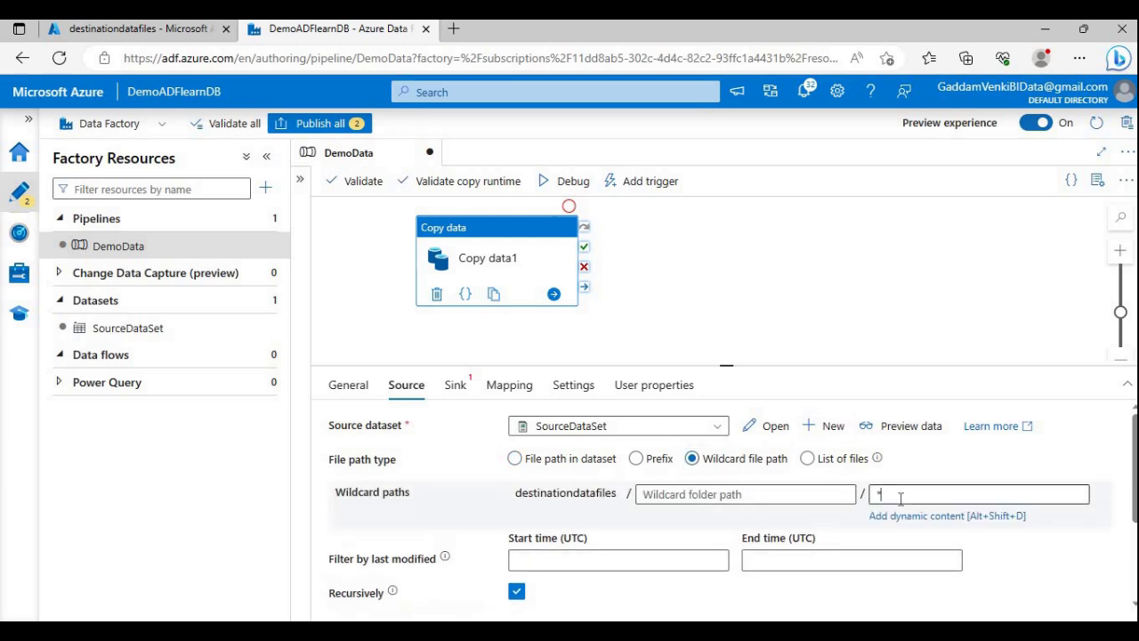
pyautogui.press('BackSpace')
pyautogui.write('*')
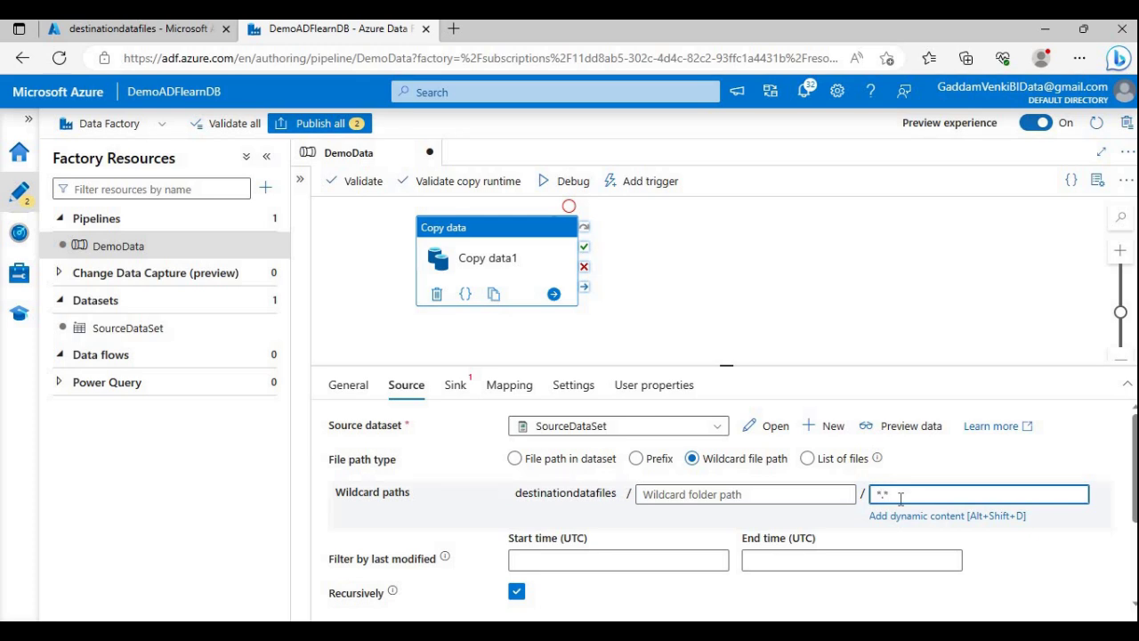
# - Open SourceDataSet, set its compression type to ZipDeflate (.zip) and hide its properties
pyautogui.click(774, 426)
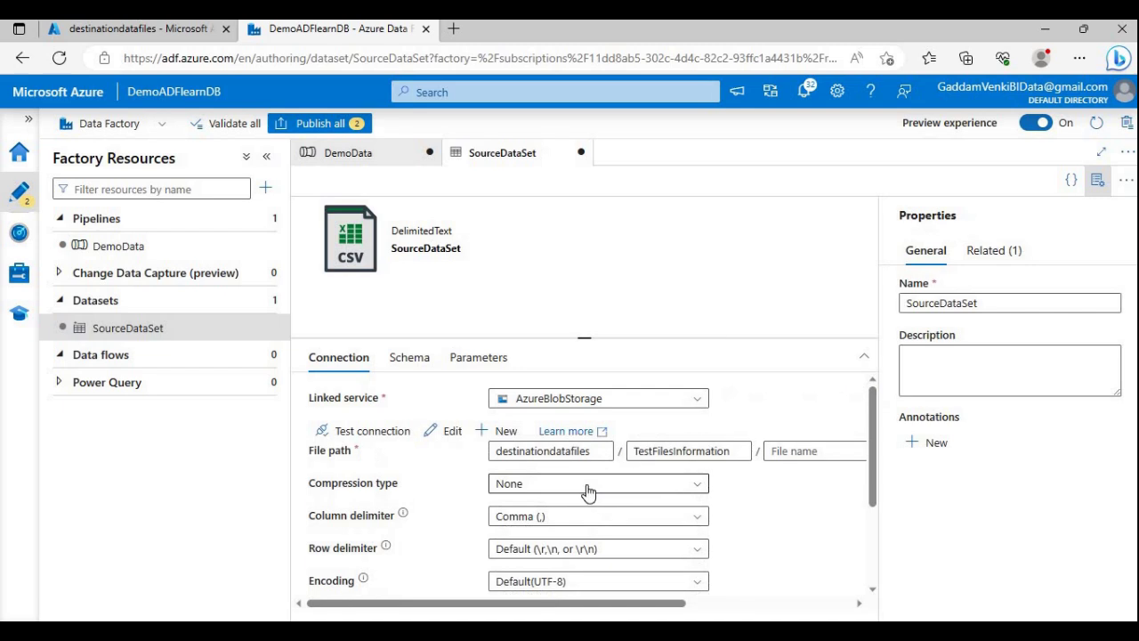
pyautogui.click(588, 486)
pyautogui.scroll(-1, 583, 512)
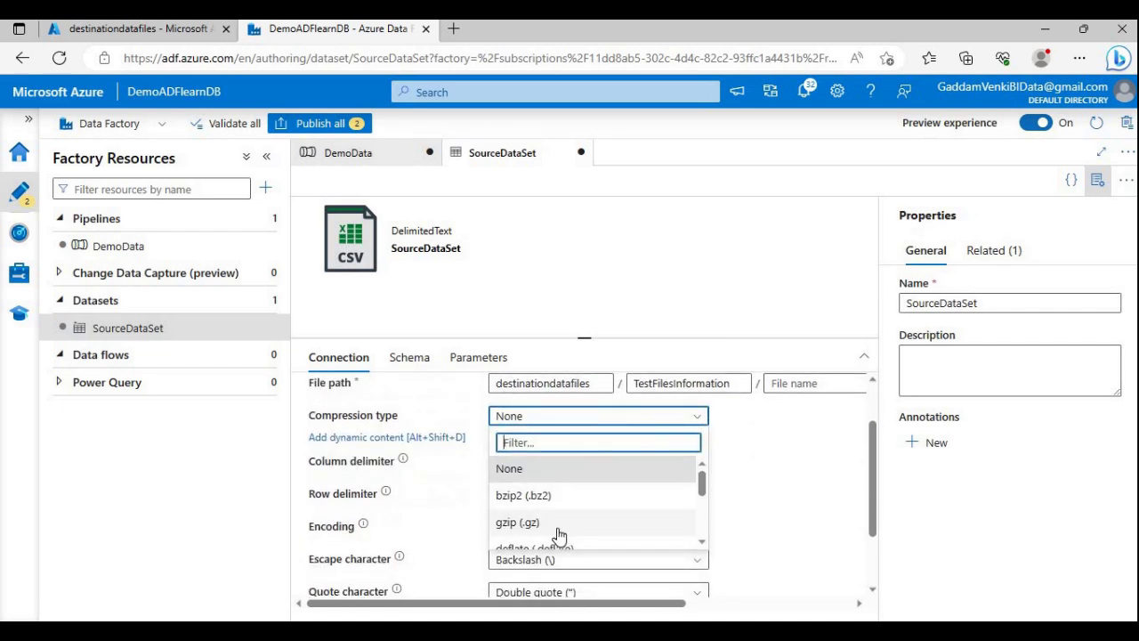
pyautogui.scroll(-1, 559, 534)
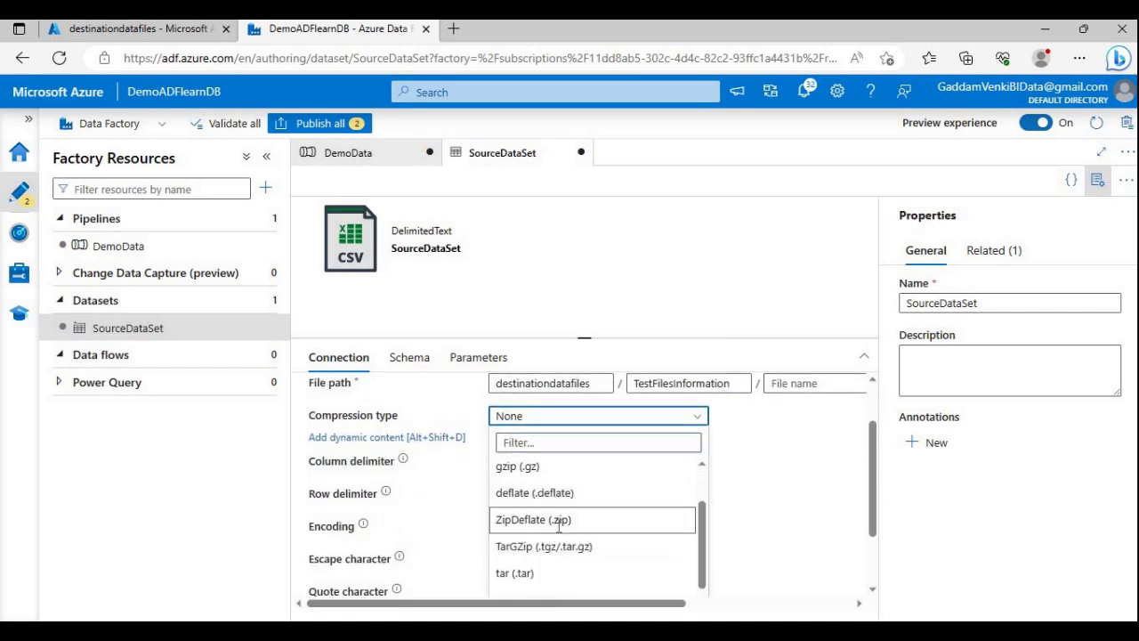
pyautogui.click(559, 521)
pyautogui.click(1097, 181)
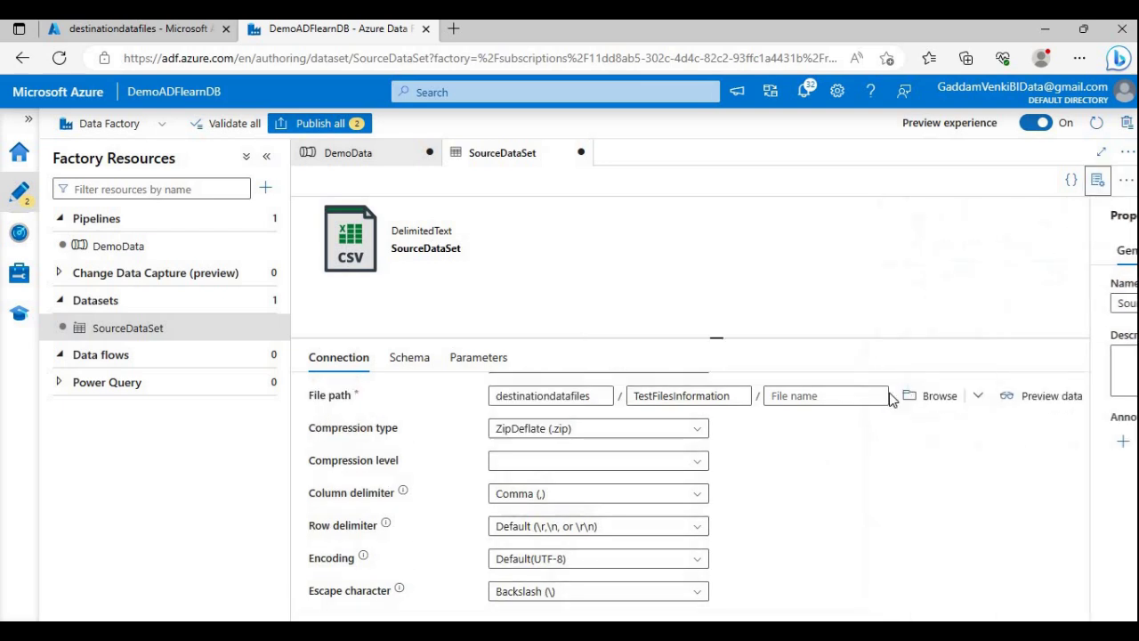
pyautogui.scroll(1, 762, 461)
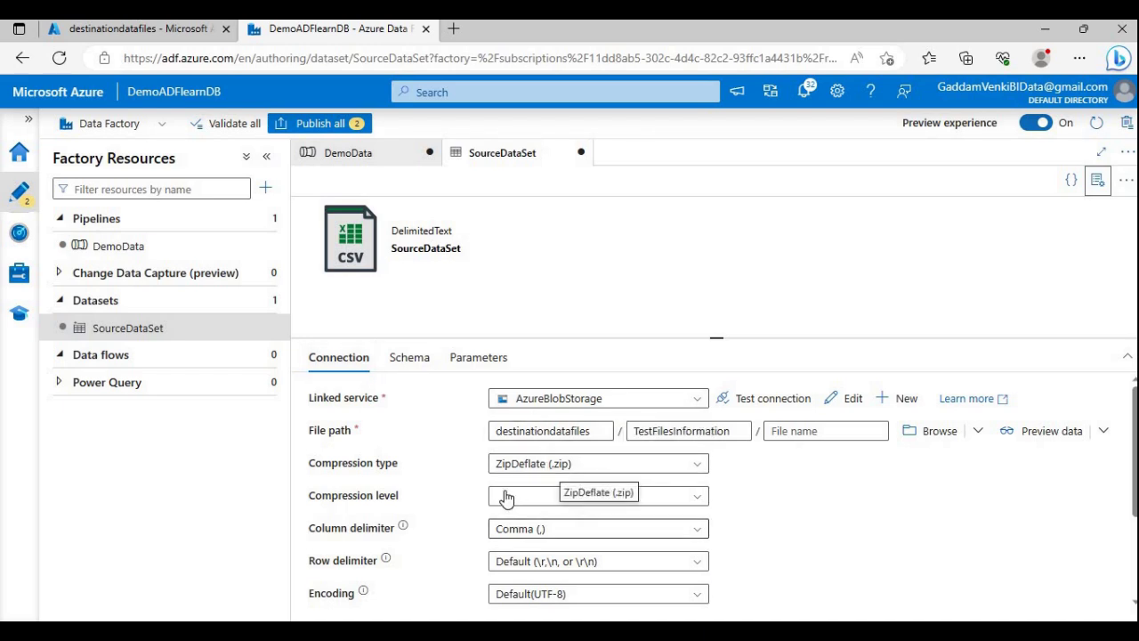
# - Start a new sink dataset for the DemoData copy activity, using Azure Blob Storage and the DelimitedText format
pyautogui.click(354, 164)
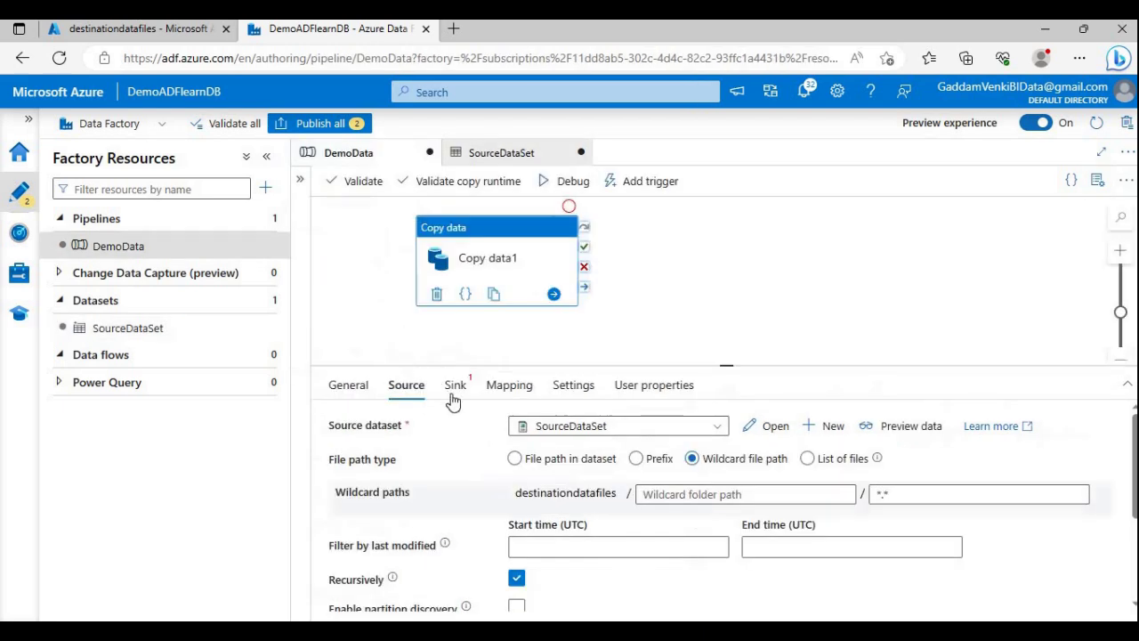
pyautogui.click(456, 388)
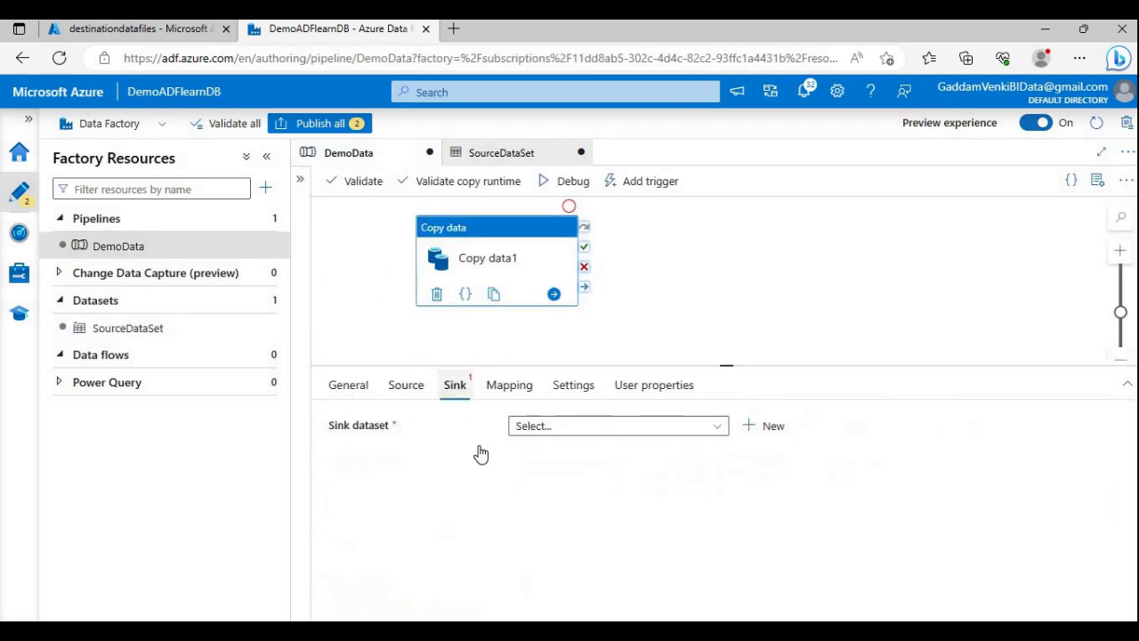
pyautogui.click(771, 435)
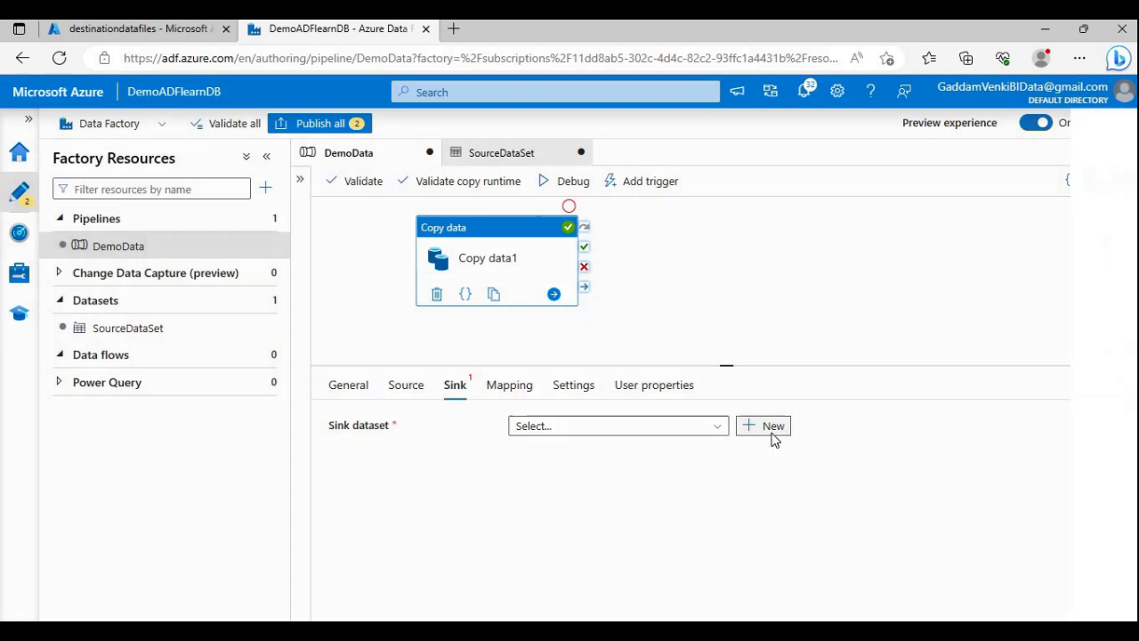
pyautogui.click(758, 356)
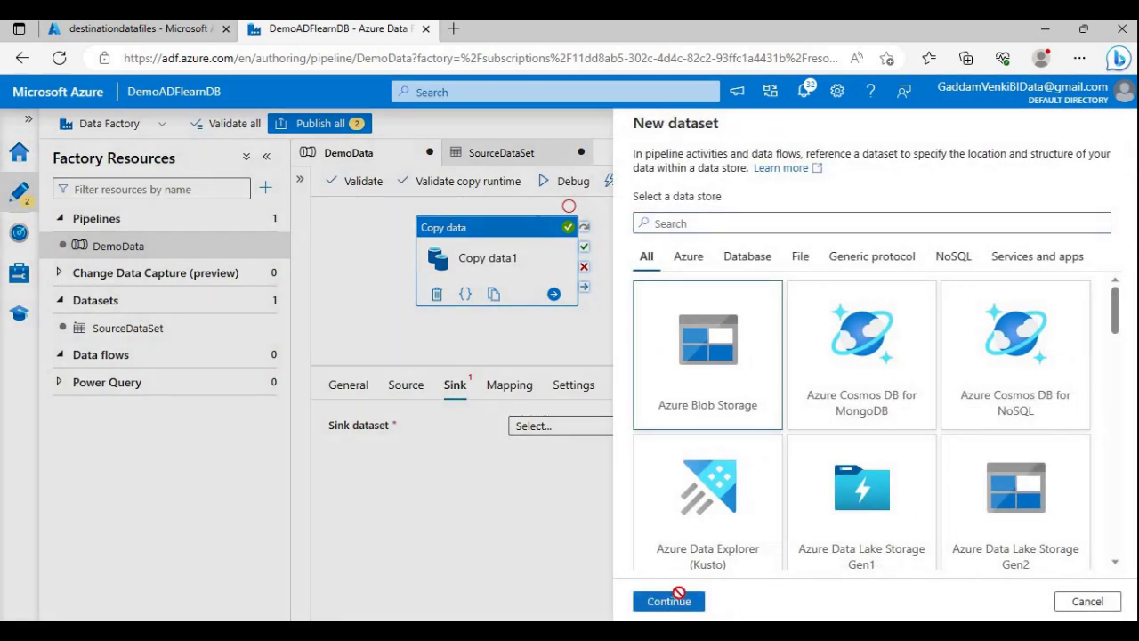
pyautogui.click(678, 593)
pyautogui.click(979, 293)
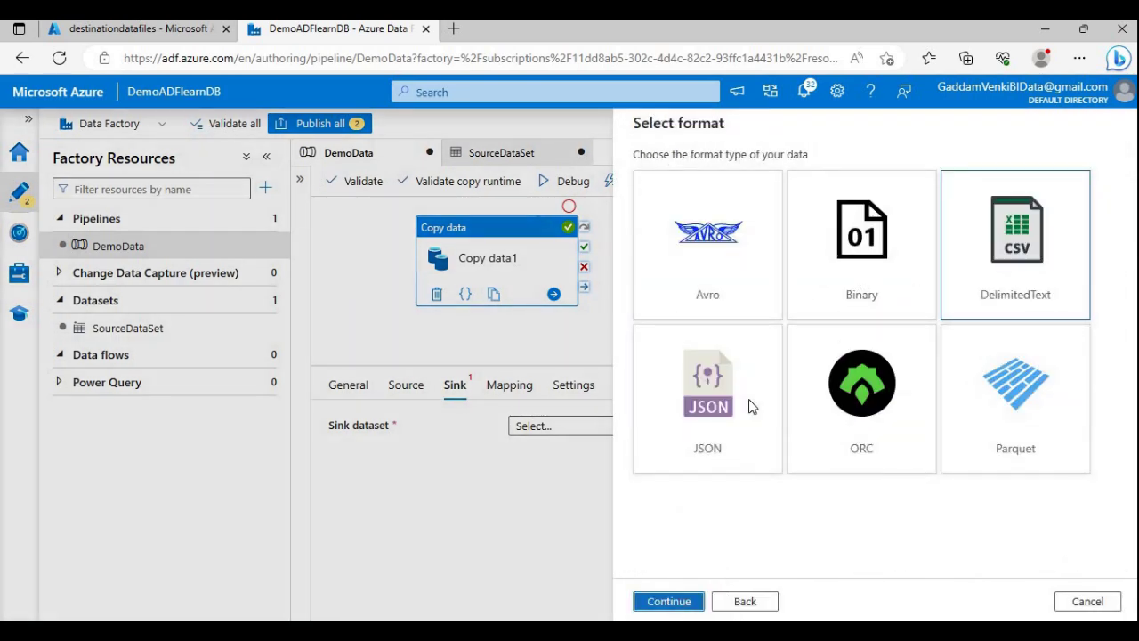
# - Name the sink dataset TargetDataSet, link it to AzureBlobStorage and treat the first row as header
pyautogui.doubleClick(768, 181)
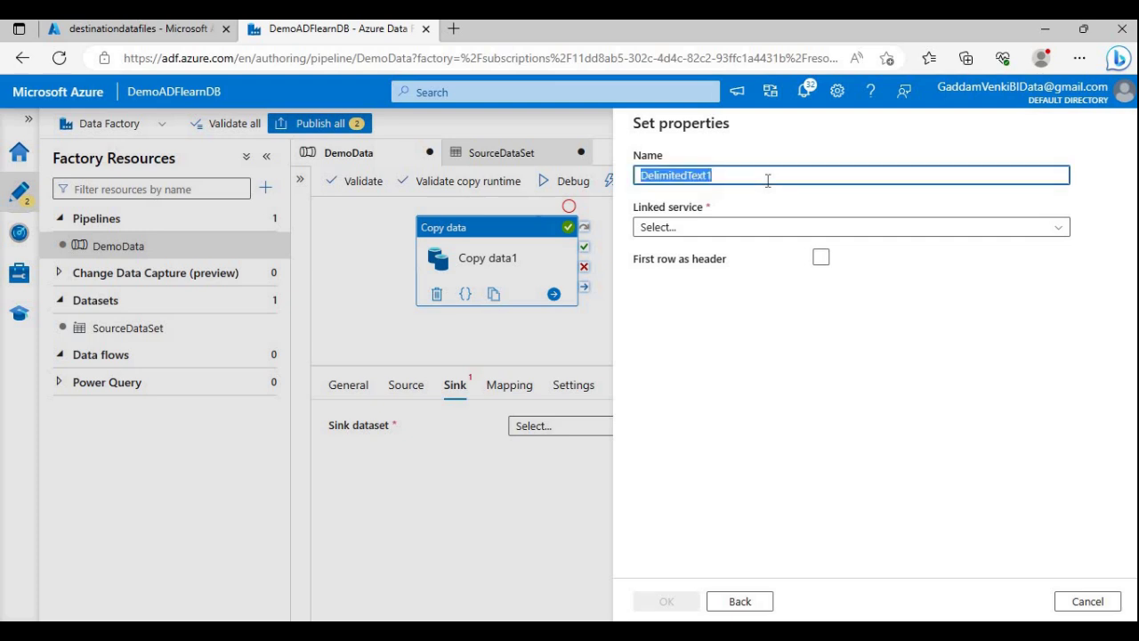
pyautogui.write('TargetDataSet')
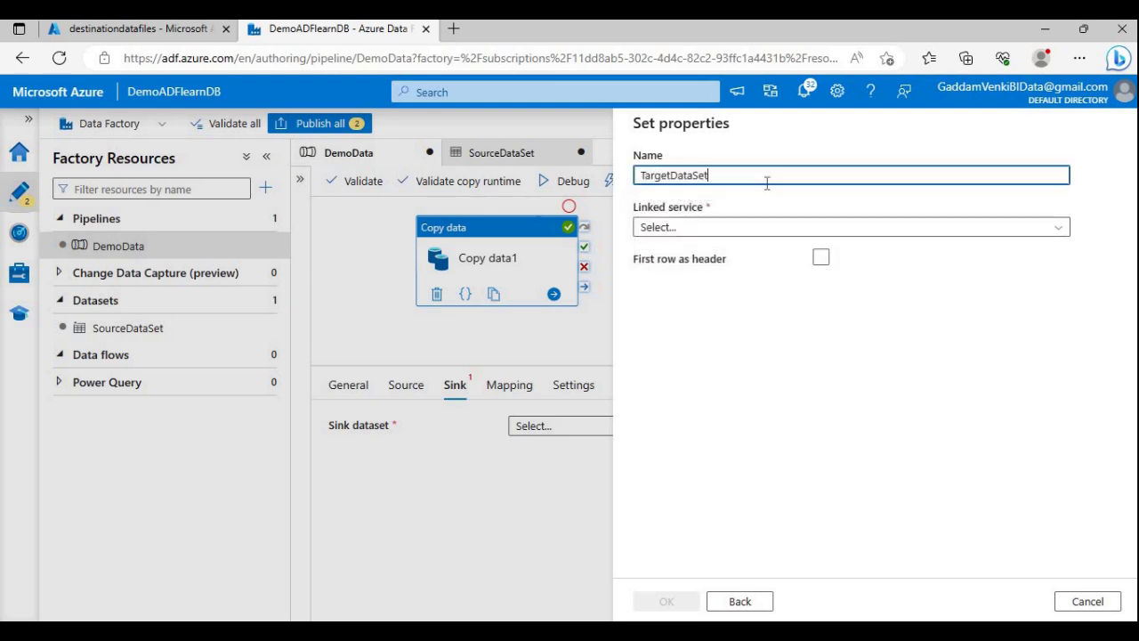
pyautogui.click(765, 228)
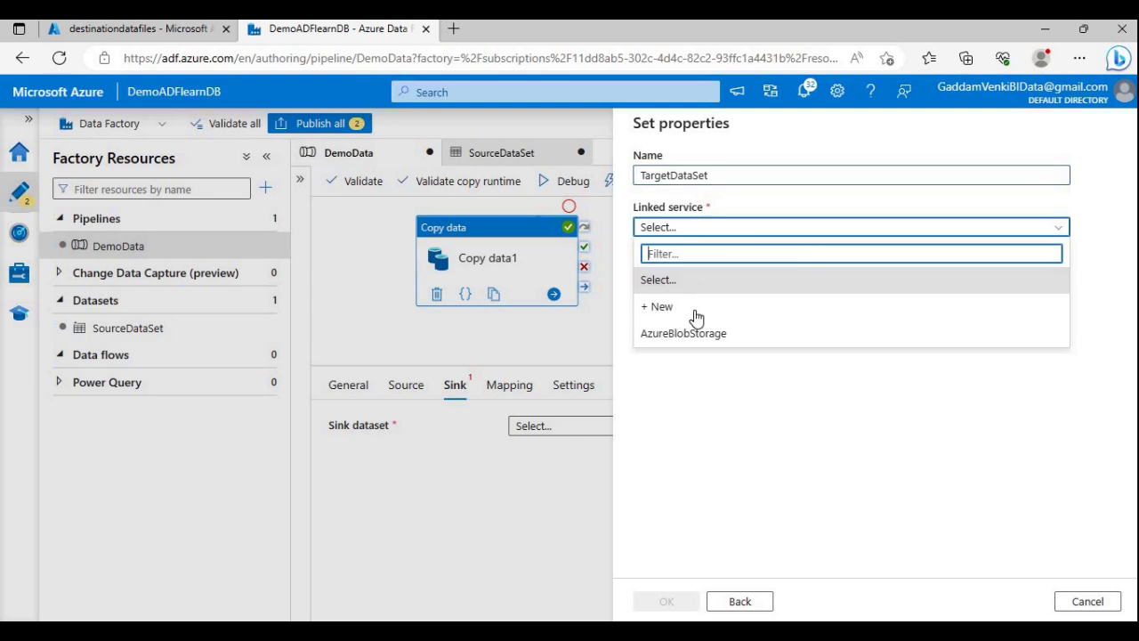
pyautogui.click(692, 333)
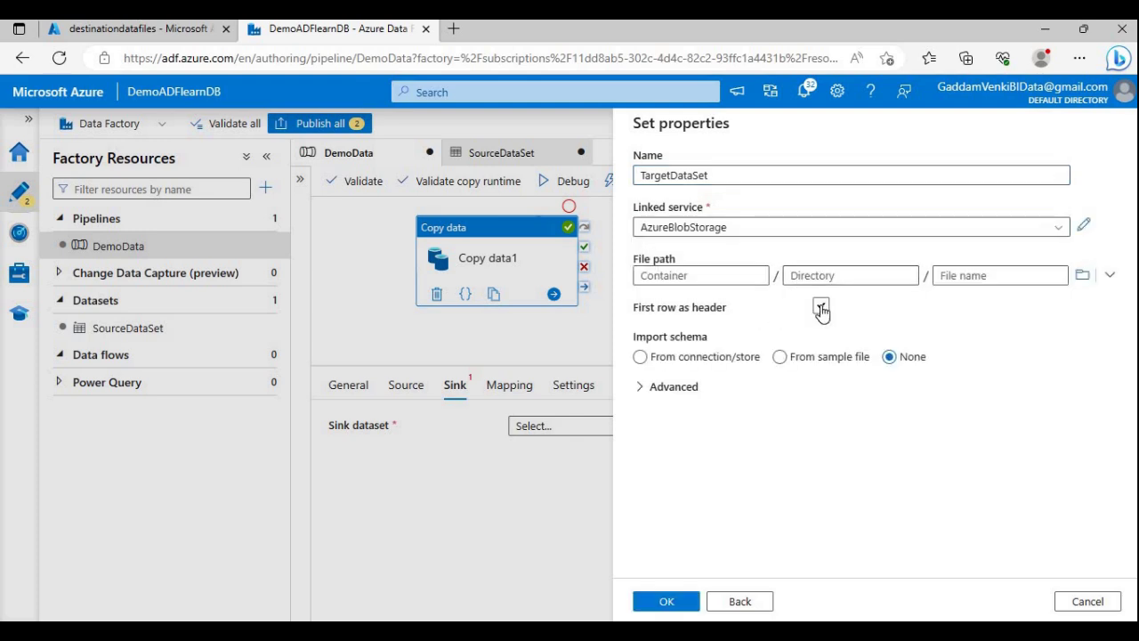
pyautogui.click(819, 306)
# - Set the sink file path to sourcedatafiles/ADF_ZipInformation with no schema import and create the dataset
pyautogui.click(1083, 277)
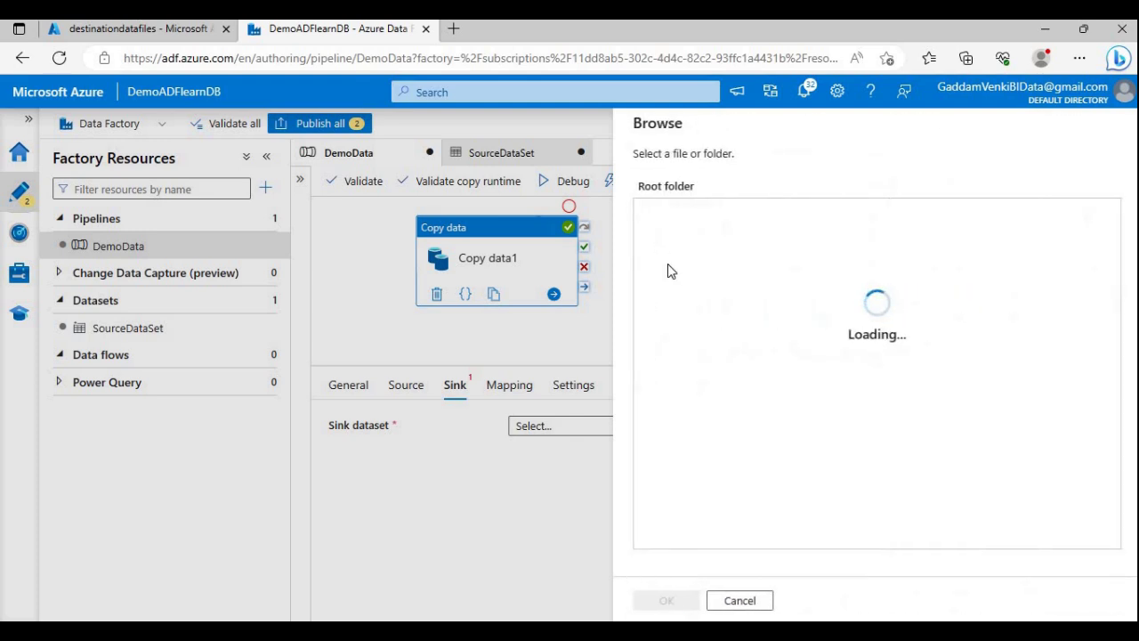
pyautogui.doubleClick(670, 242)
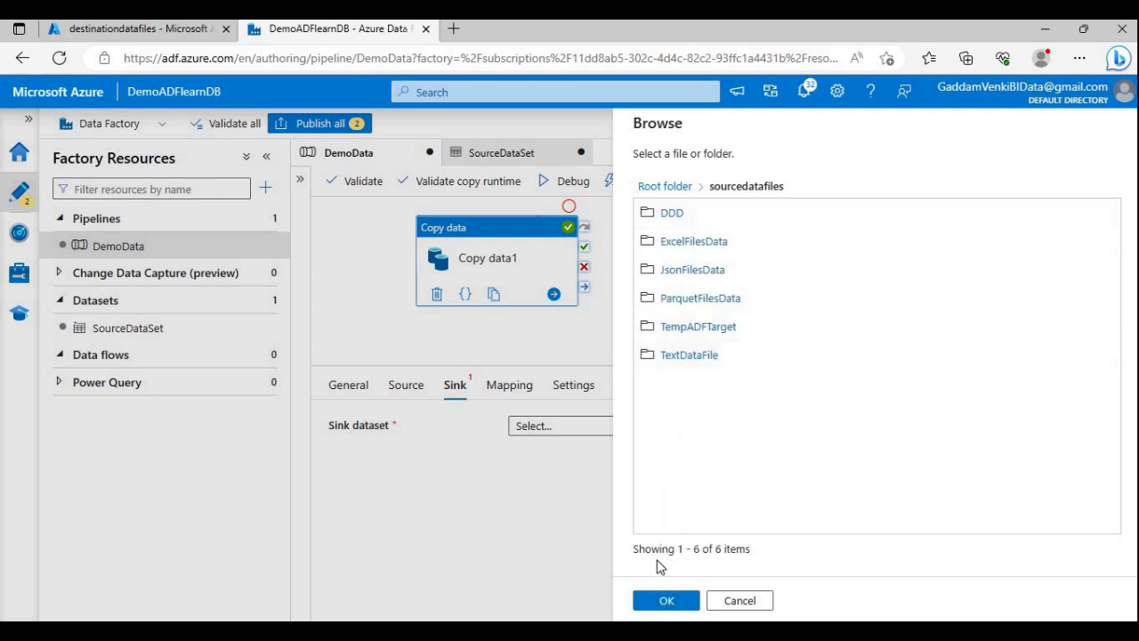
pyautogui.click(663, 601)
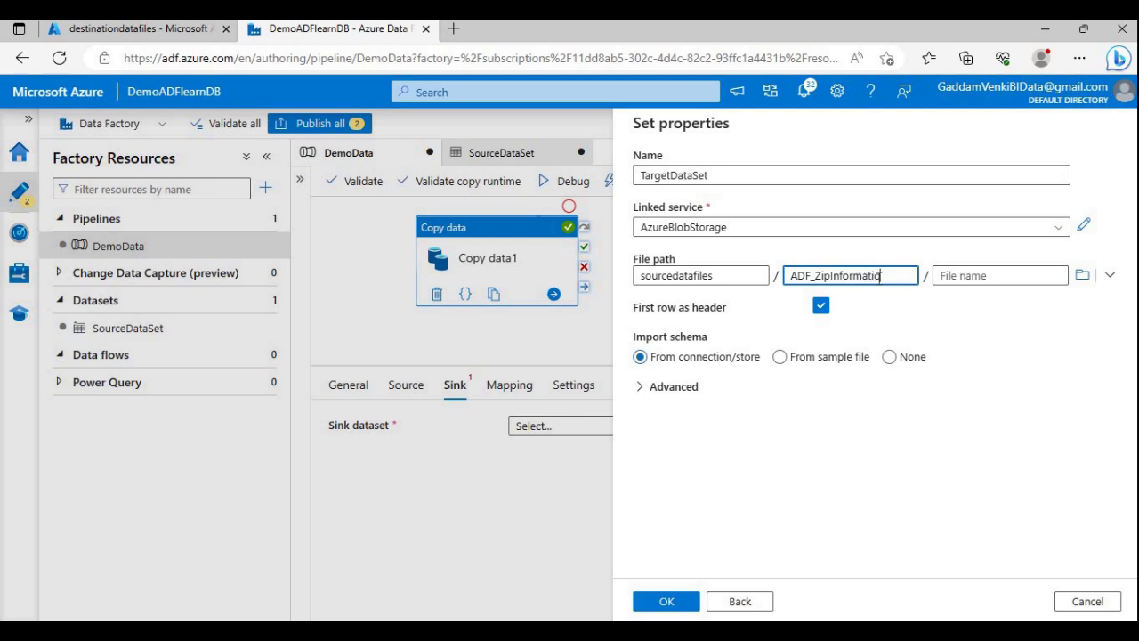
pyautogui.click(897, 362)
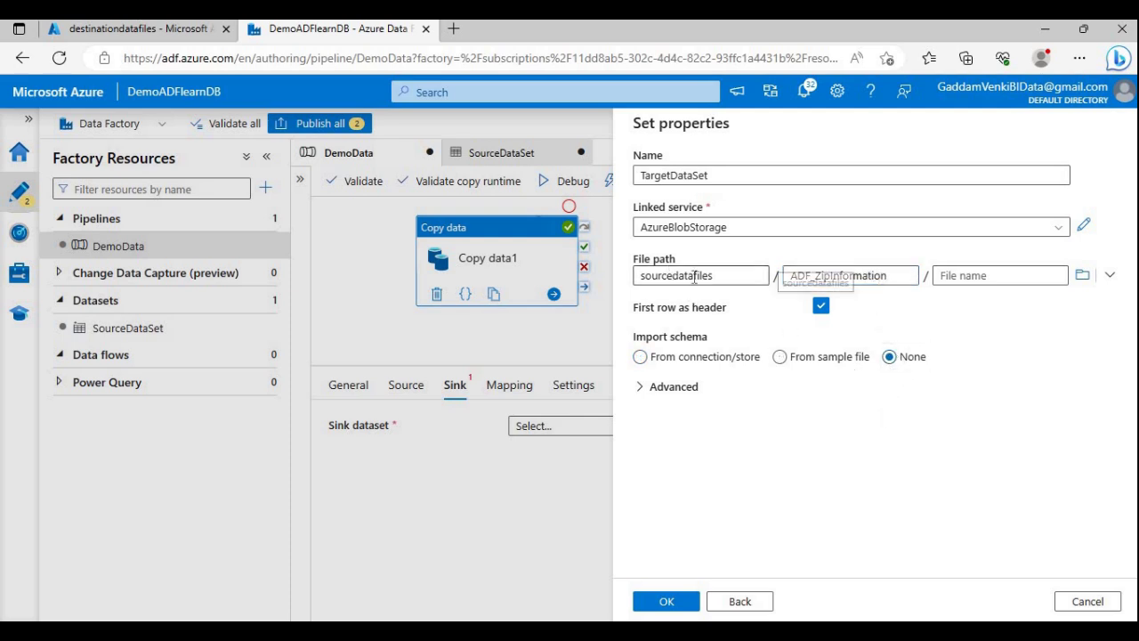
pyautogui.moveTo(657, 277); pyautogui.dragTo(813, 307)
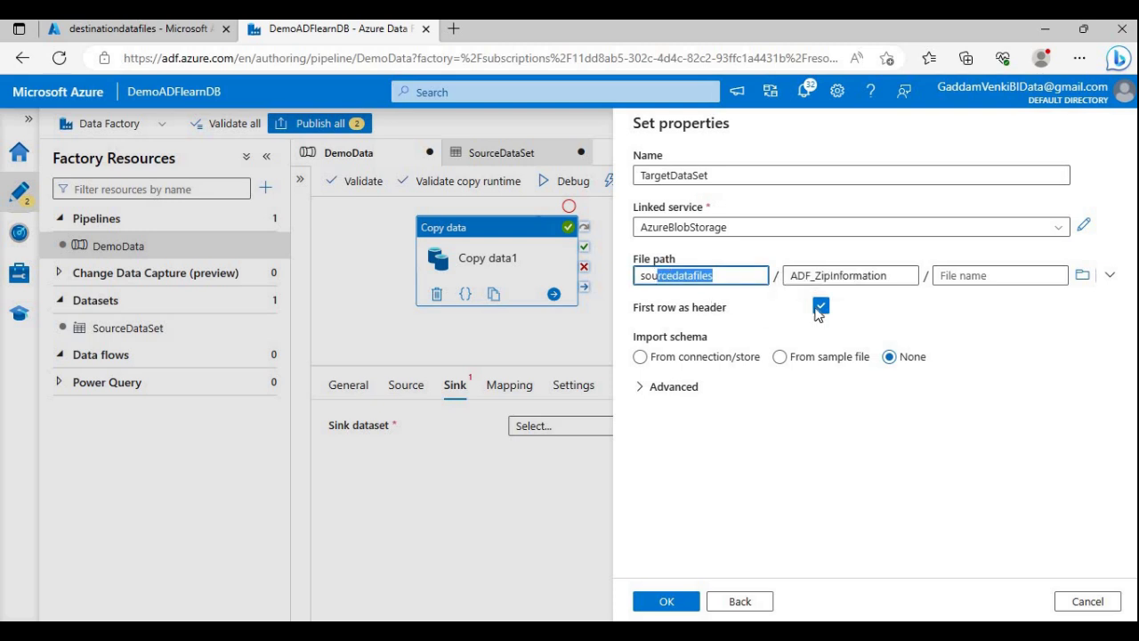
pyautogui.click(905, 274)
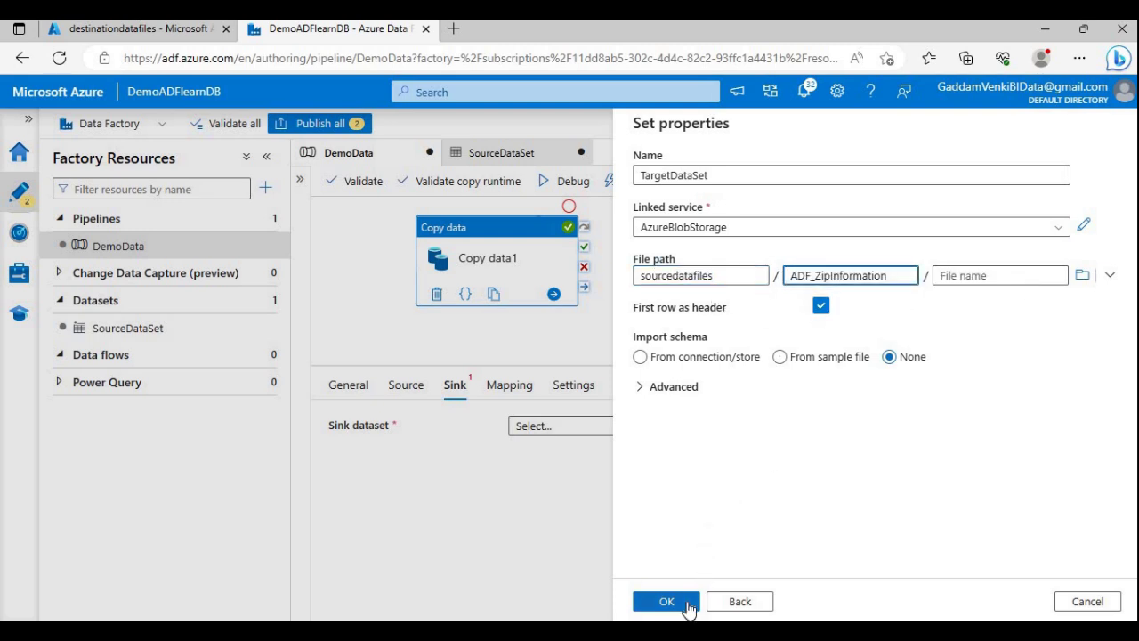
pyautogui.click(688, 605)
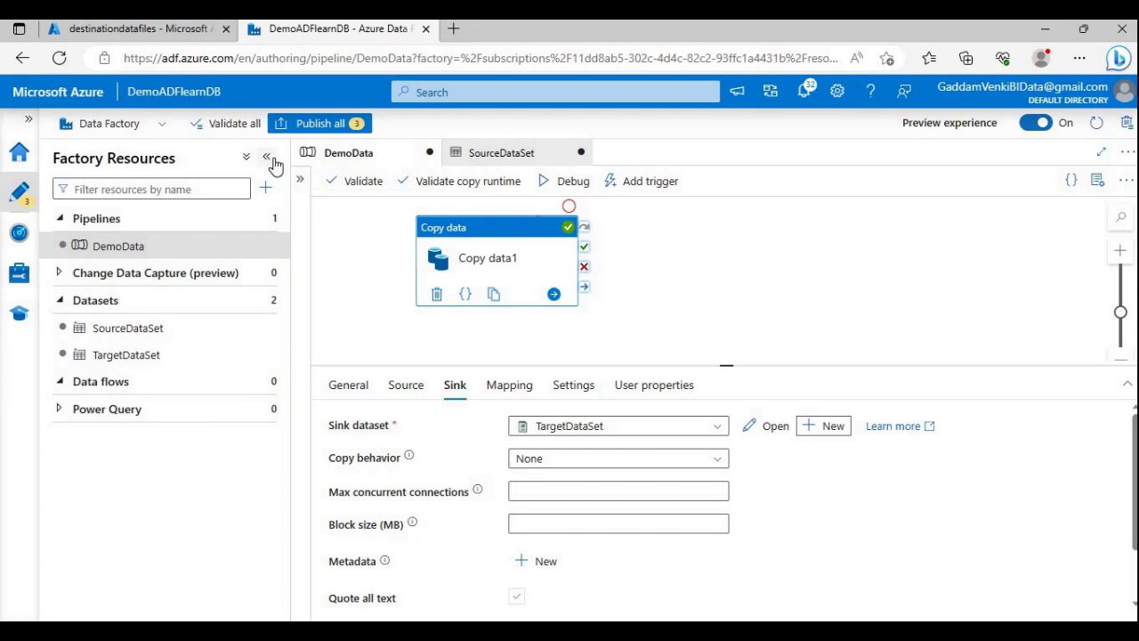
# - Collapse the factory resources and review the copy activity's source and sink settings in an enlarged settings area
pyautogui.click(266, 156)
pyautogui.moveTo(525, 360); pyautogui.dragTo(483, 317)
pyautogui.click(178, 320)
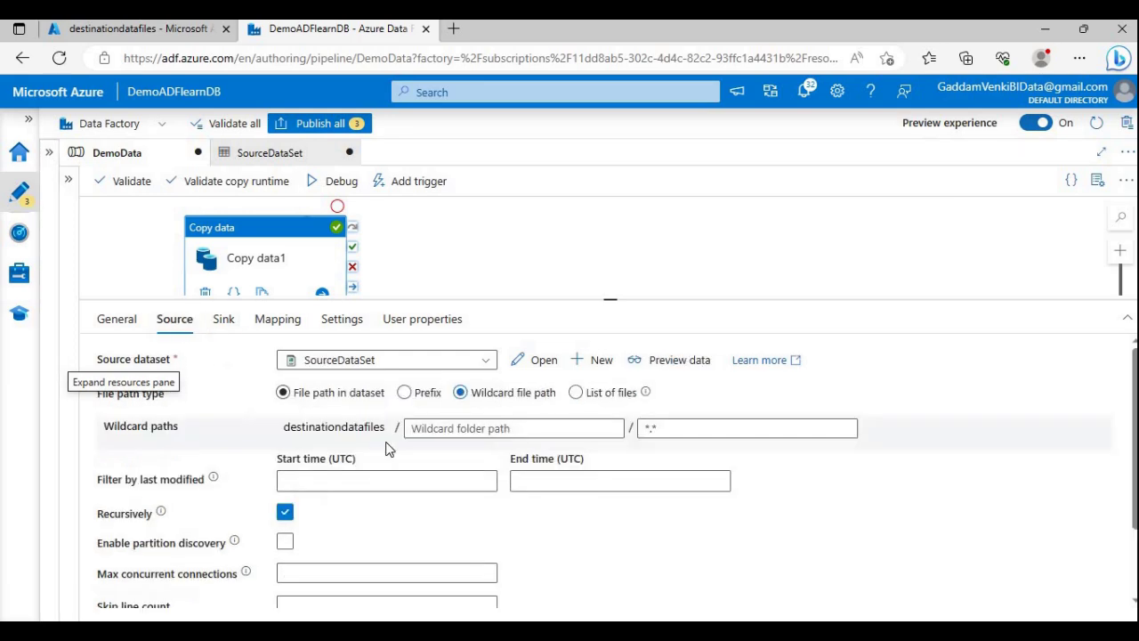
pyautogui.scroll(-3, 387, 450)
pyautogui.scroll(1, 372, 411)
pyautogui.scroll(2, 372, 412)
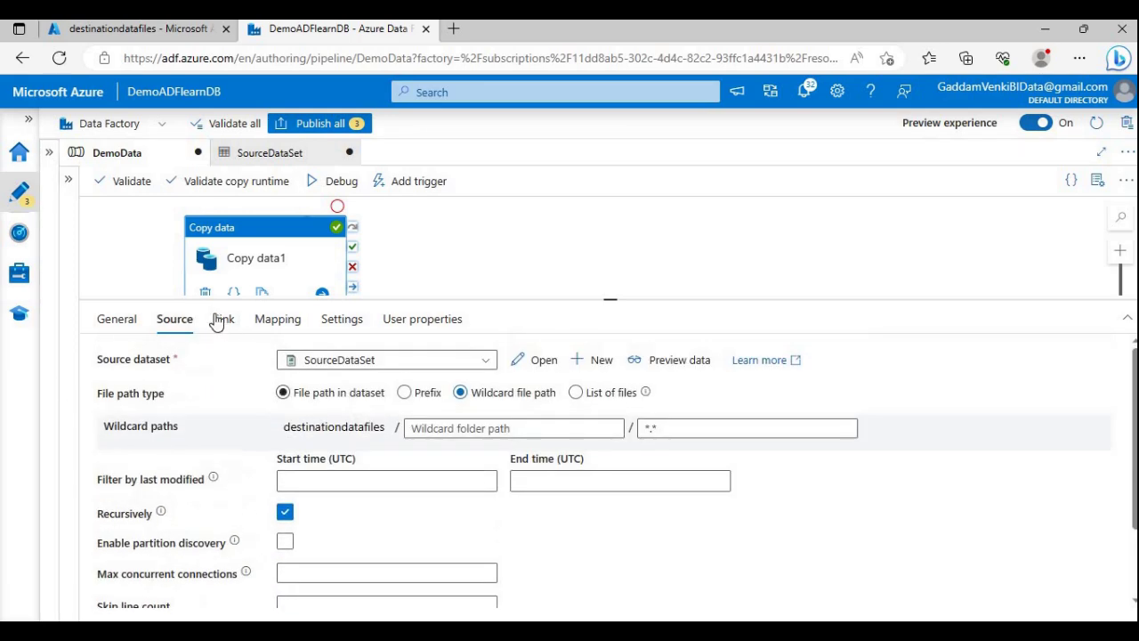
pyautogui.click(224, 320)
pyautogui.click(175, 319)
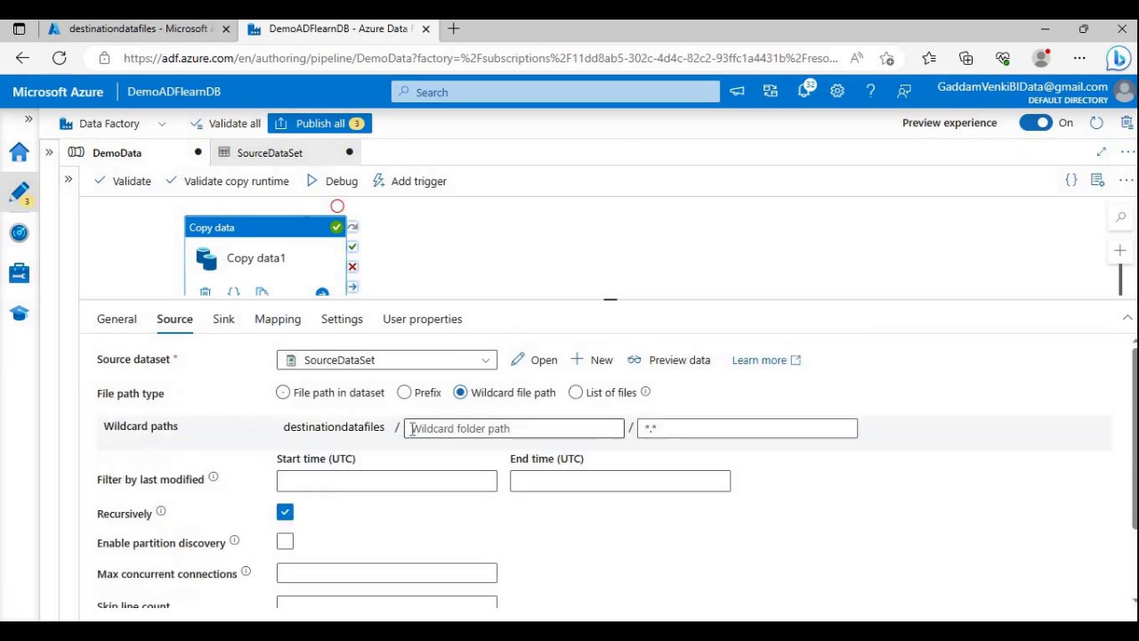
pyautogui.scroll(-3, 412, 429)
pyautogui.scroll(2, 420, 429)
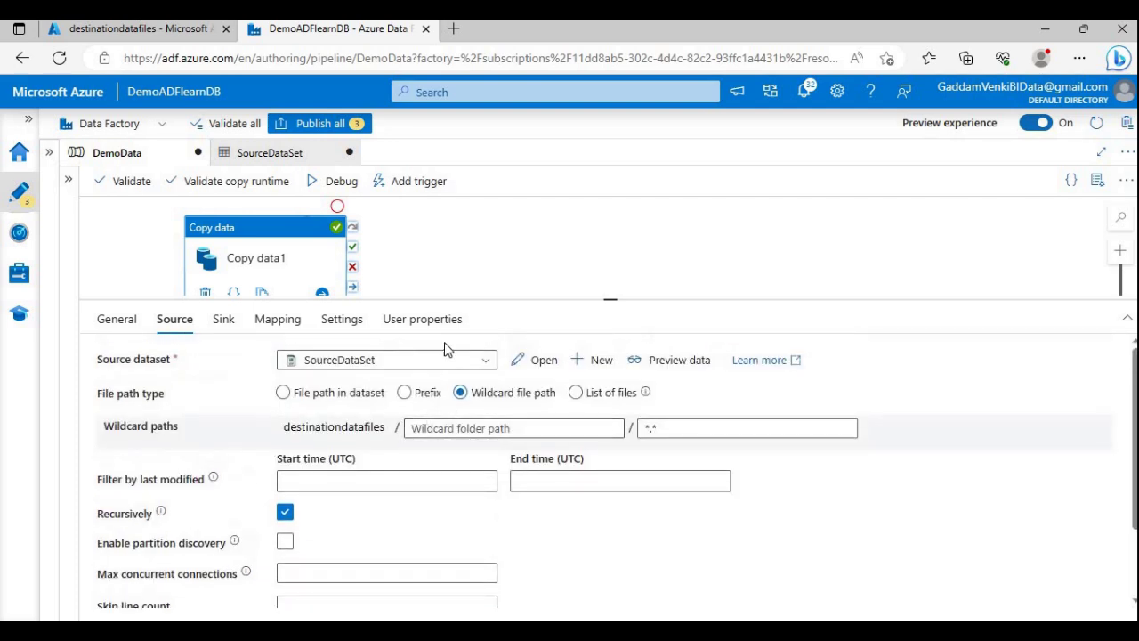
pyautogui.click(425, 394)
pyautogui.click(538, 360)
# - Enlarge the canvas to reposition the Copy data1 activity, and validate the DemoData pipeline
pyautogui.moveTo(627, 297); pyautogui.dragTo(634, 381)
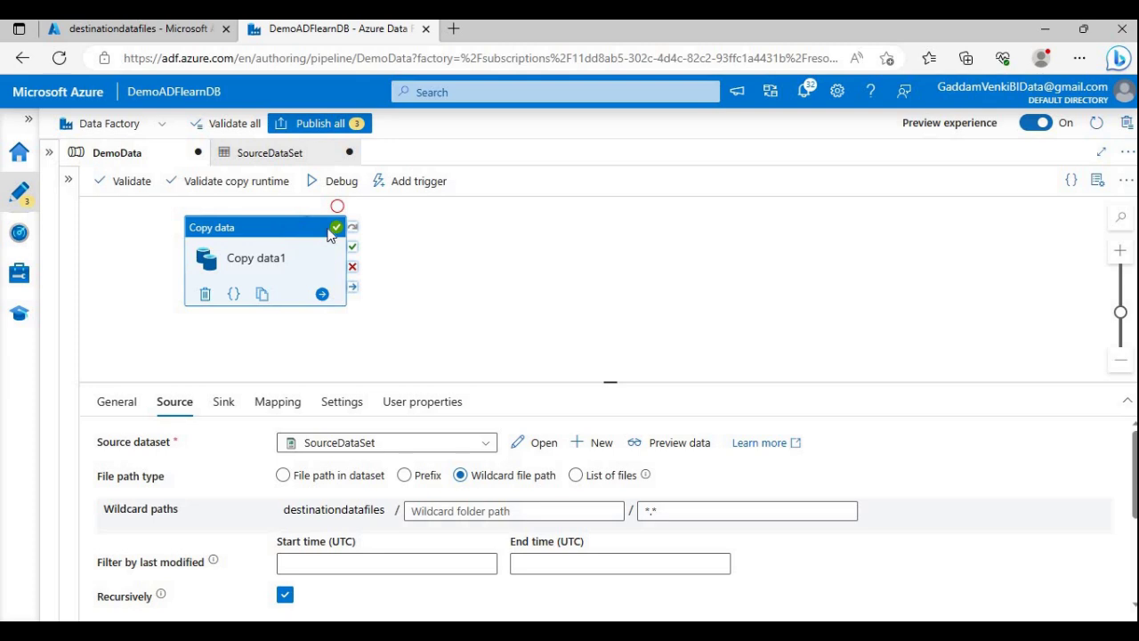
pyautogui.moveTo(291, 226); pyautogui.dragTo(378, 233)
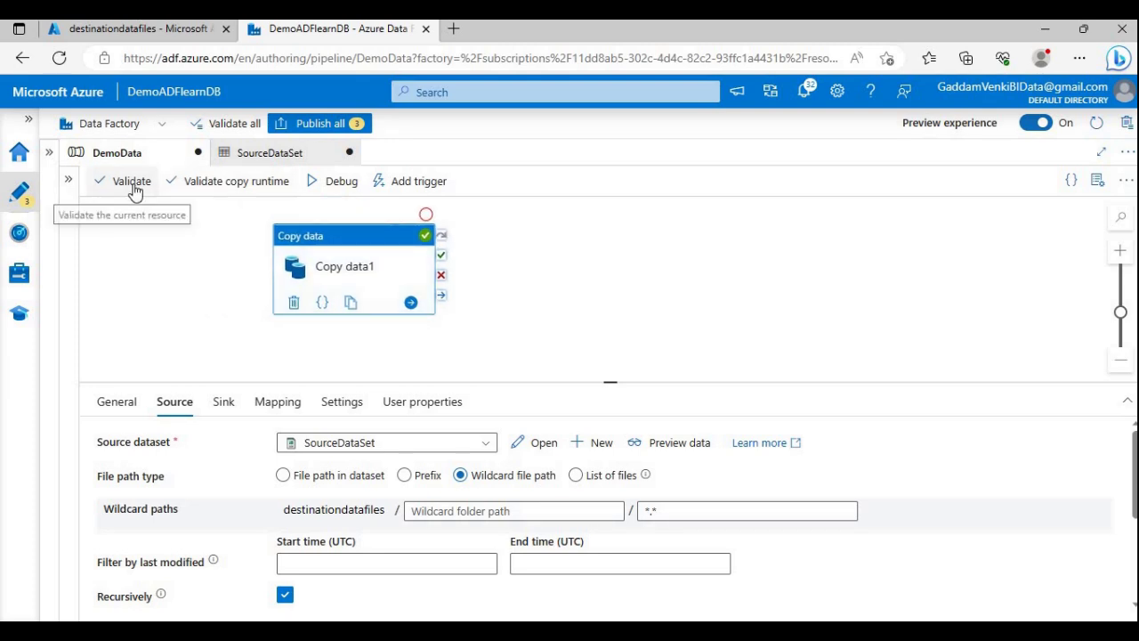
pyautogui.click(105, 184)
pyautogui.click(812, 604)
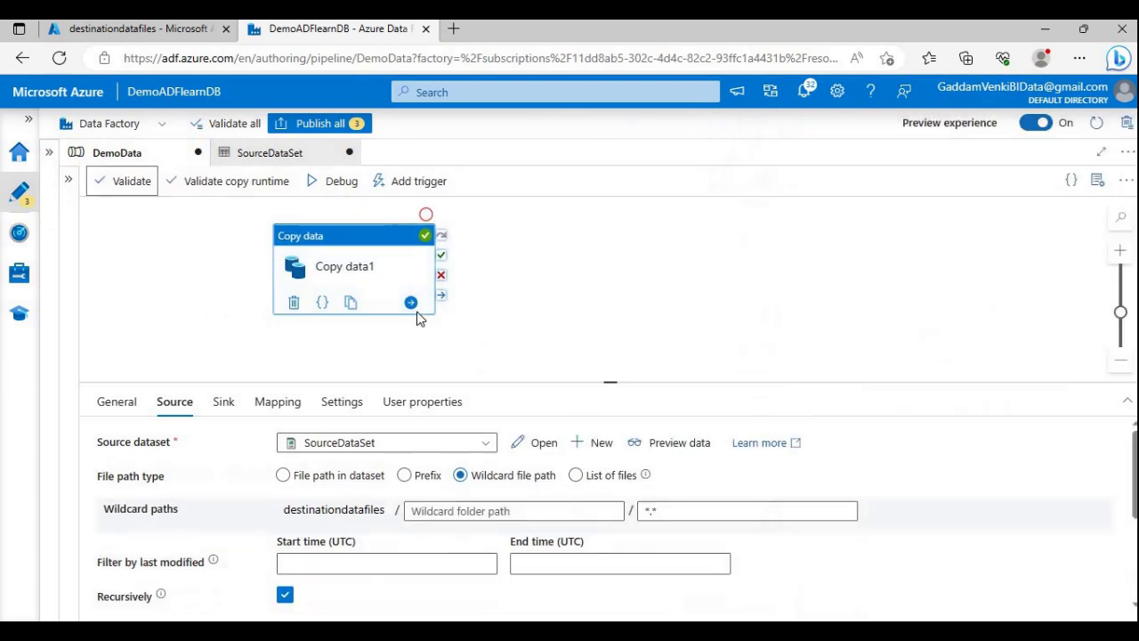
# - Start a debug run of the DemoData pipeline and open the sourcedatafiles container in the demodatafiles storage account
pyautogui.click(320, 182)
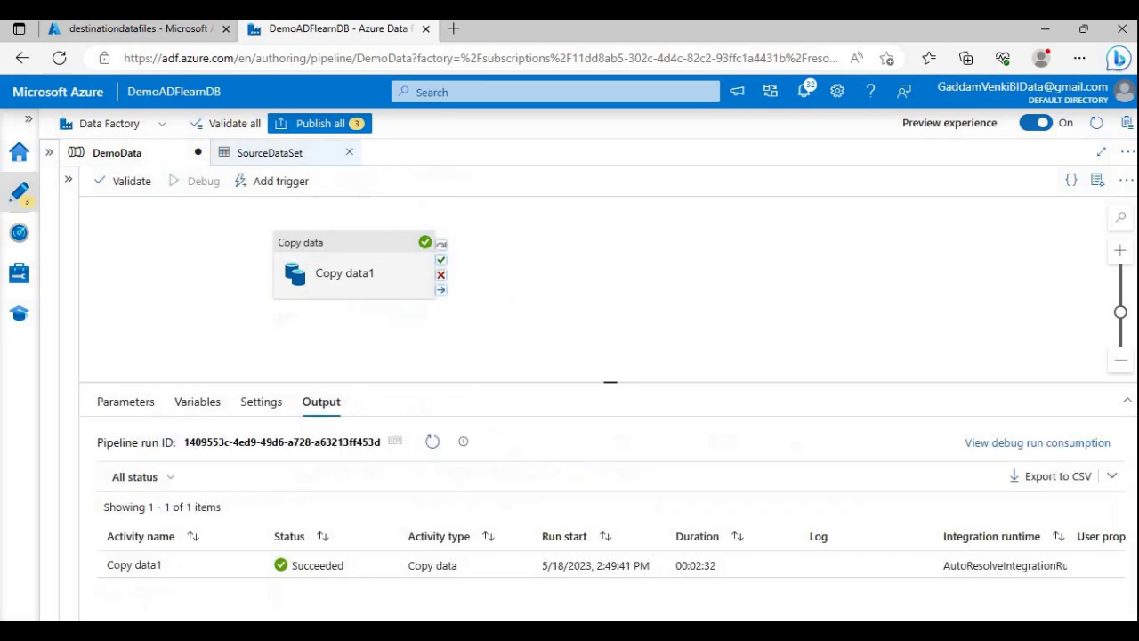
pyautogui.click(114, 34)
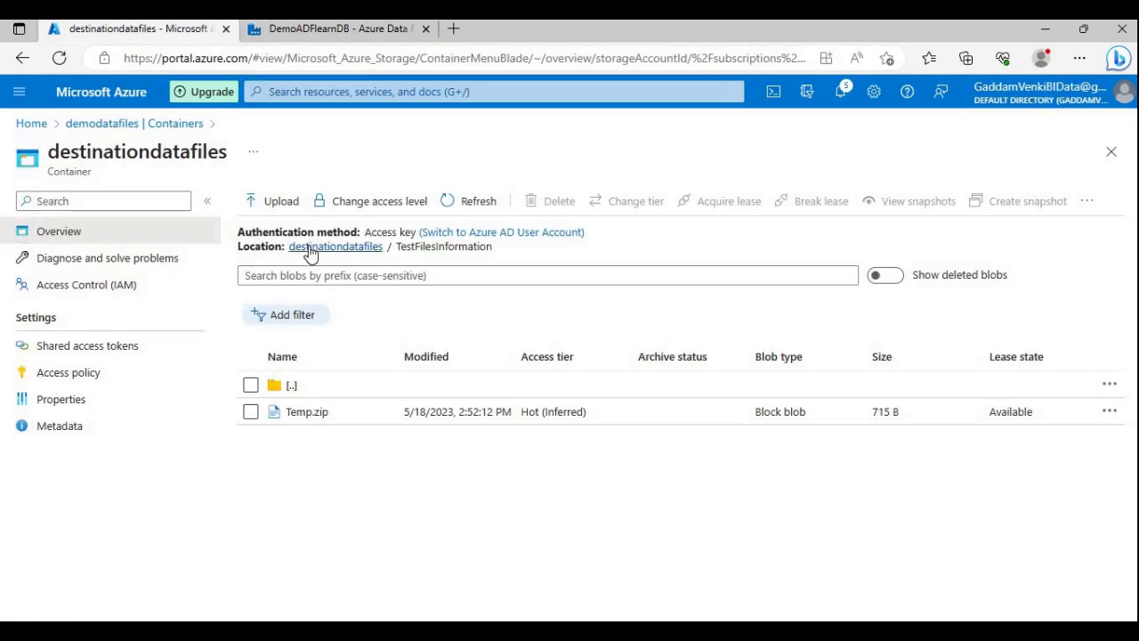
pyautogui.click(313, 246)
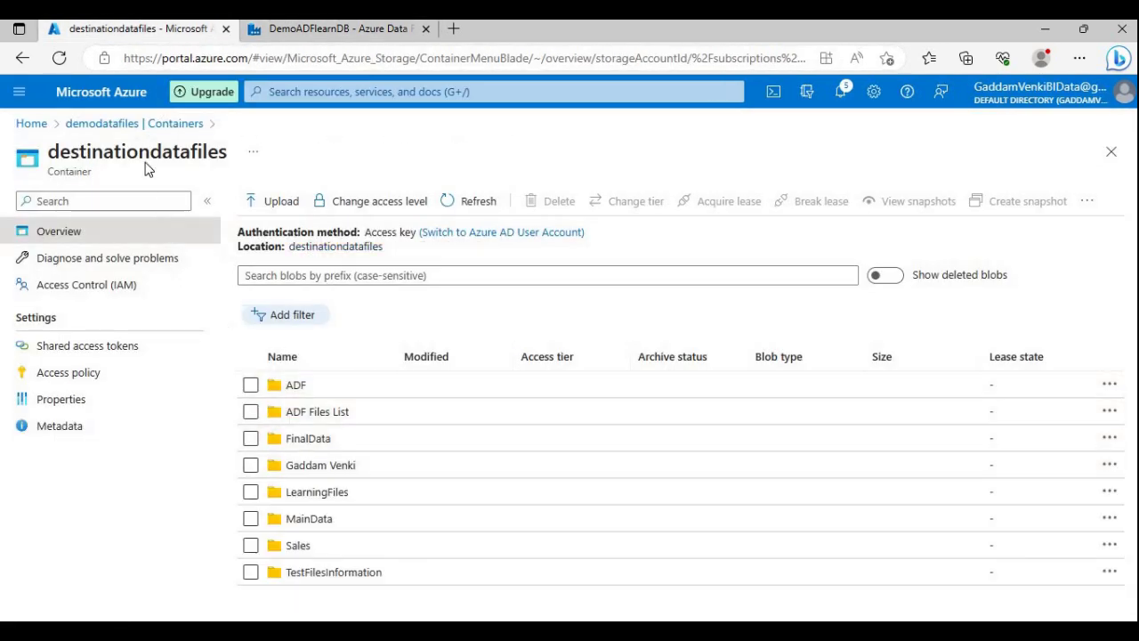
pyautogui.click(146, 124)
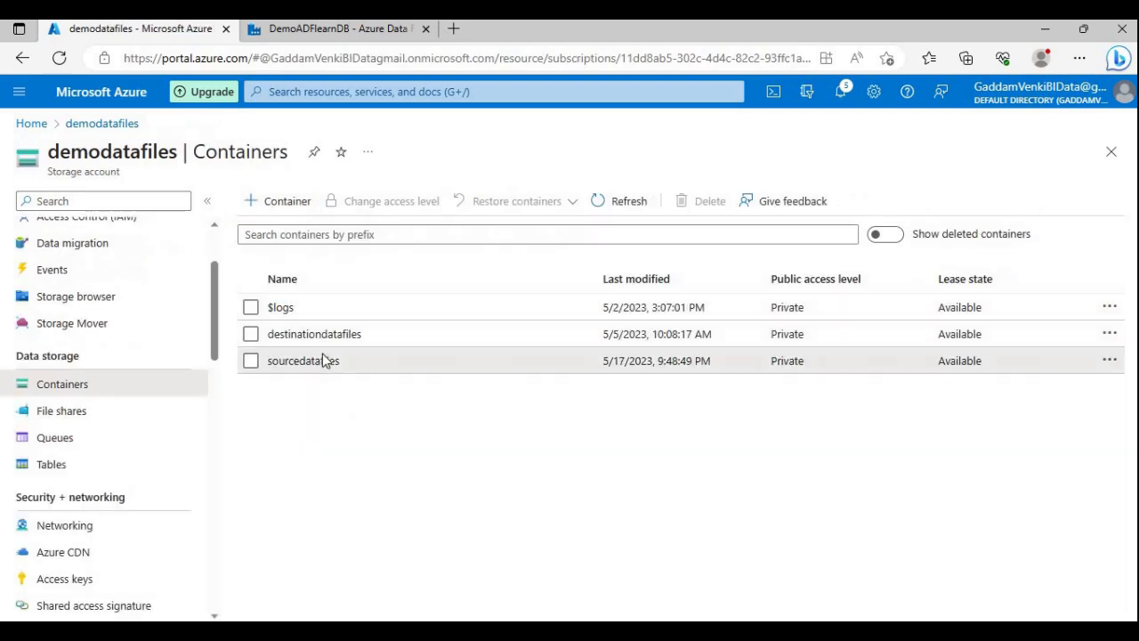
pyautogui.click(322, 359)
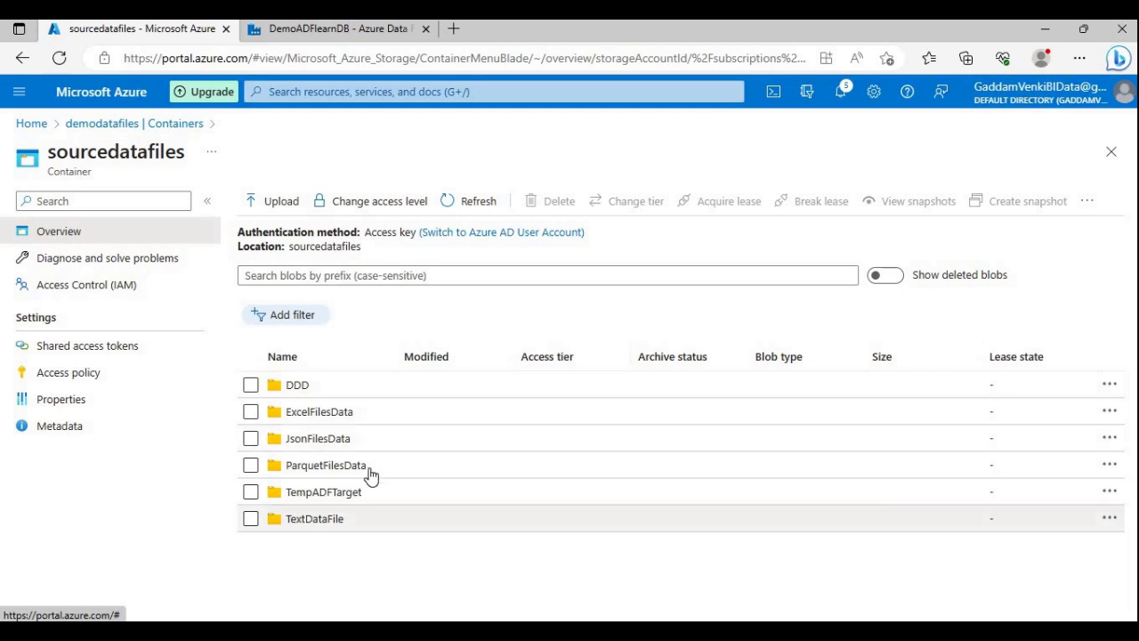
# - Return to the DemoData pipeline and open Copy data1's sink dataset to review its target file path
pyautogui.click(322, 28)
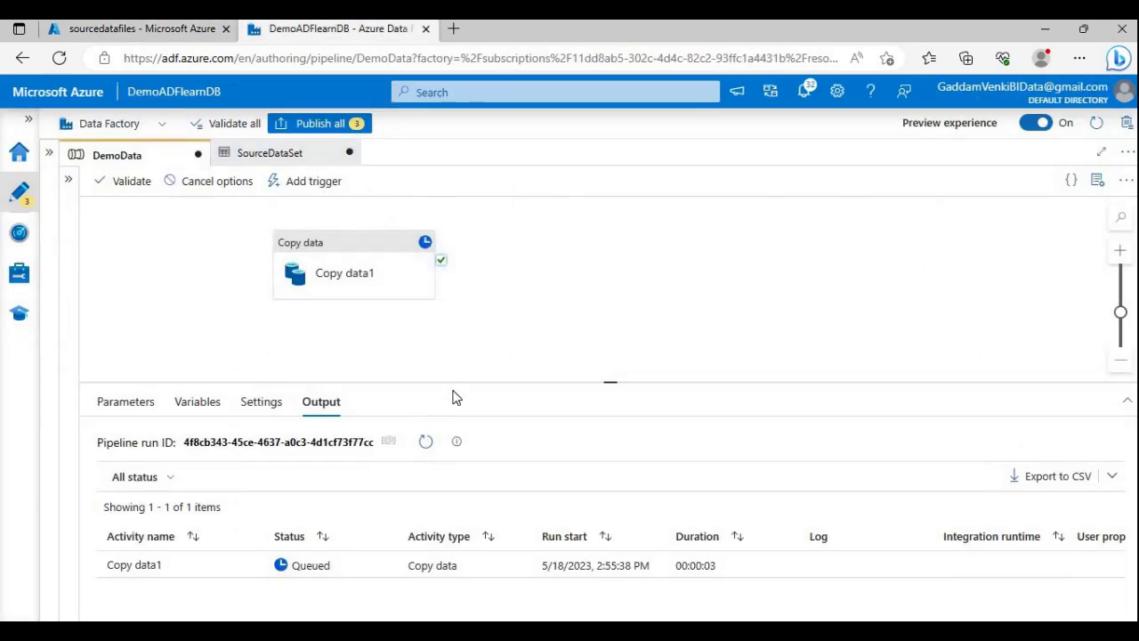
pyautogui.moveTo(454, 380); pyautogui.dragTo(489, 323)
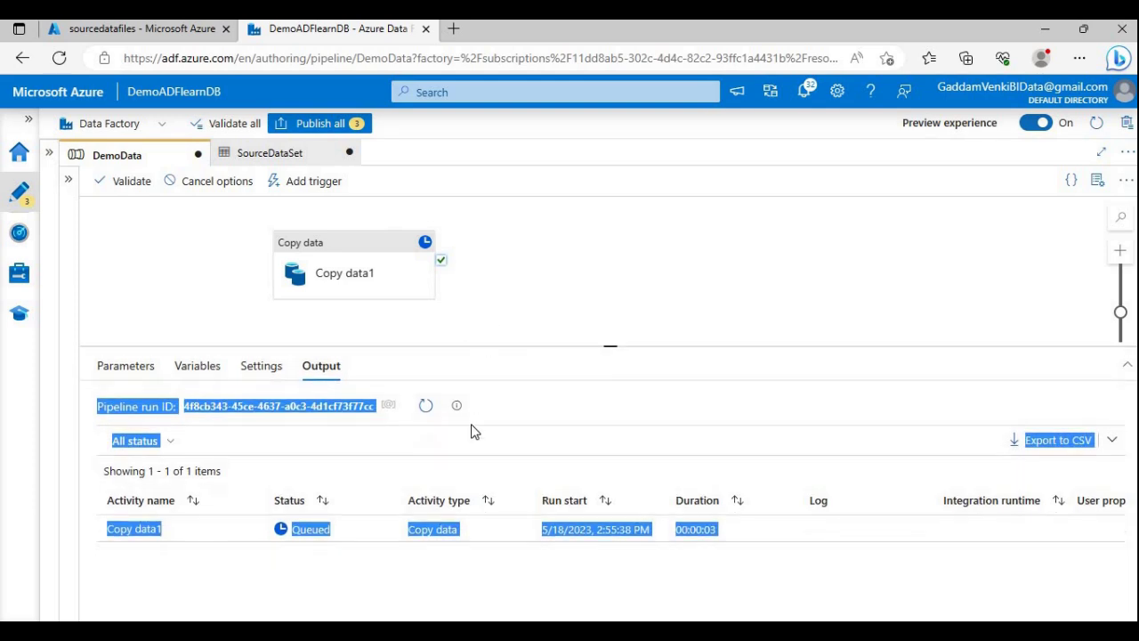
pyautogui.click(364, 280)
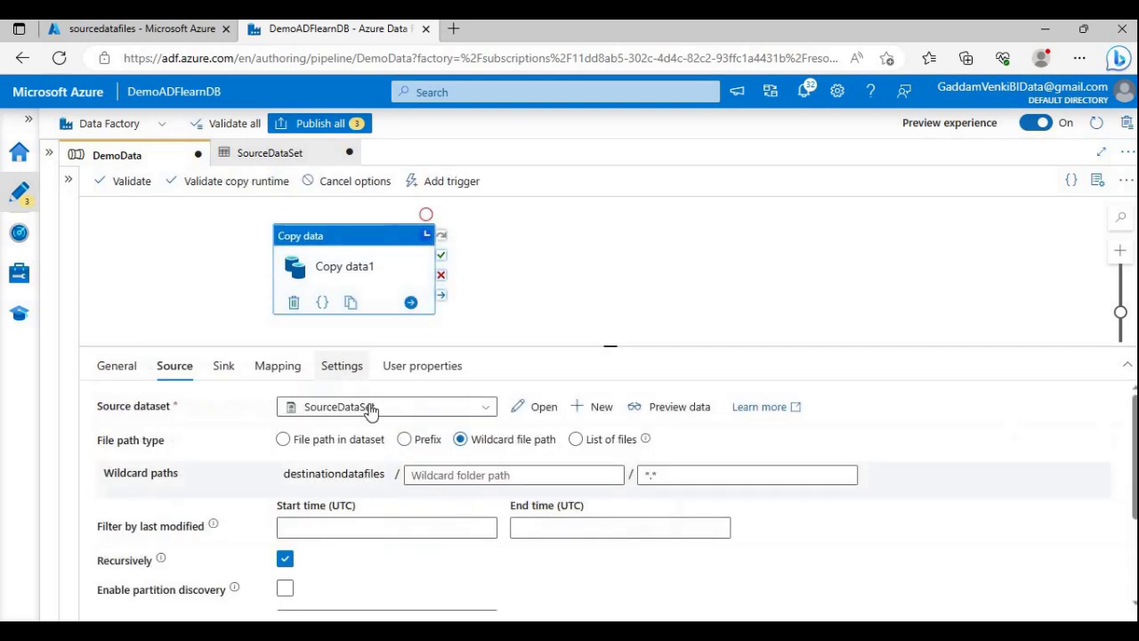
pyautogui.click(223, 366)
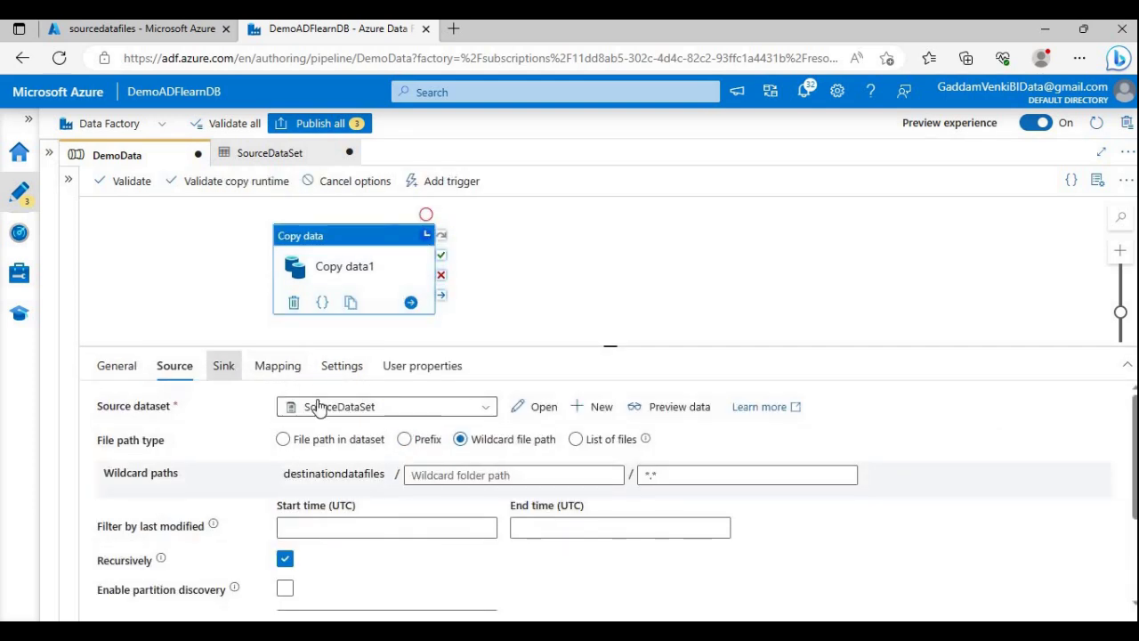
pyautogui.click(543, 406)
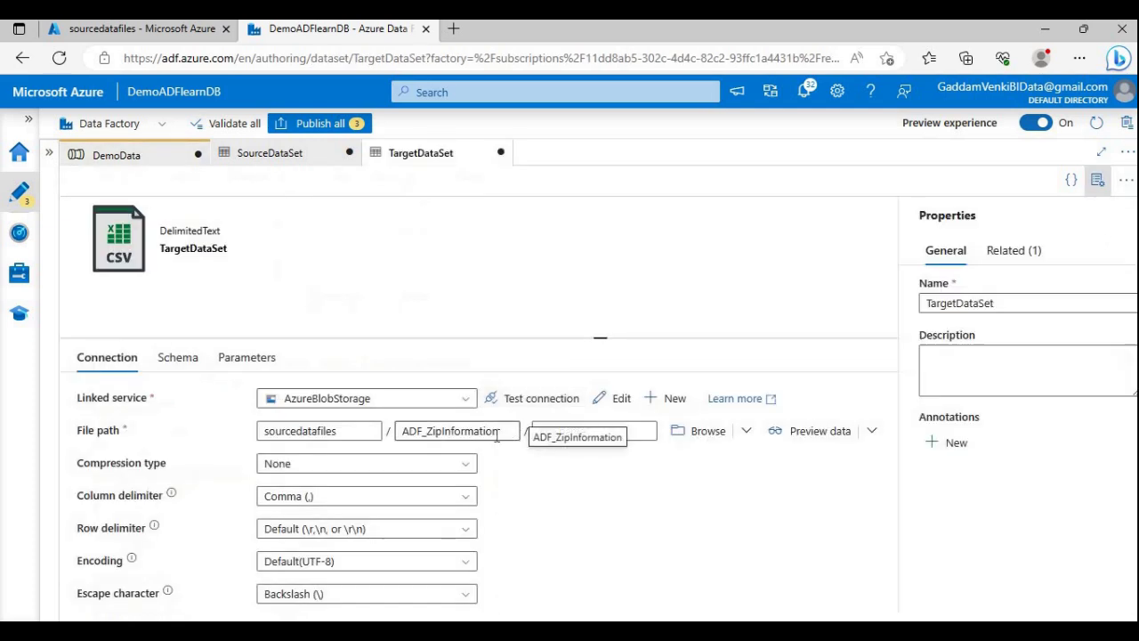
# - Switch to the storage account and repeatedly refresh the sourcedatafiles listing to look for the ADF_ZipInformation folder
pyautogui.click(134, 32)
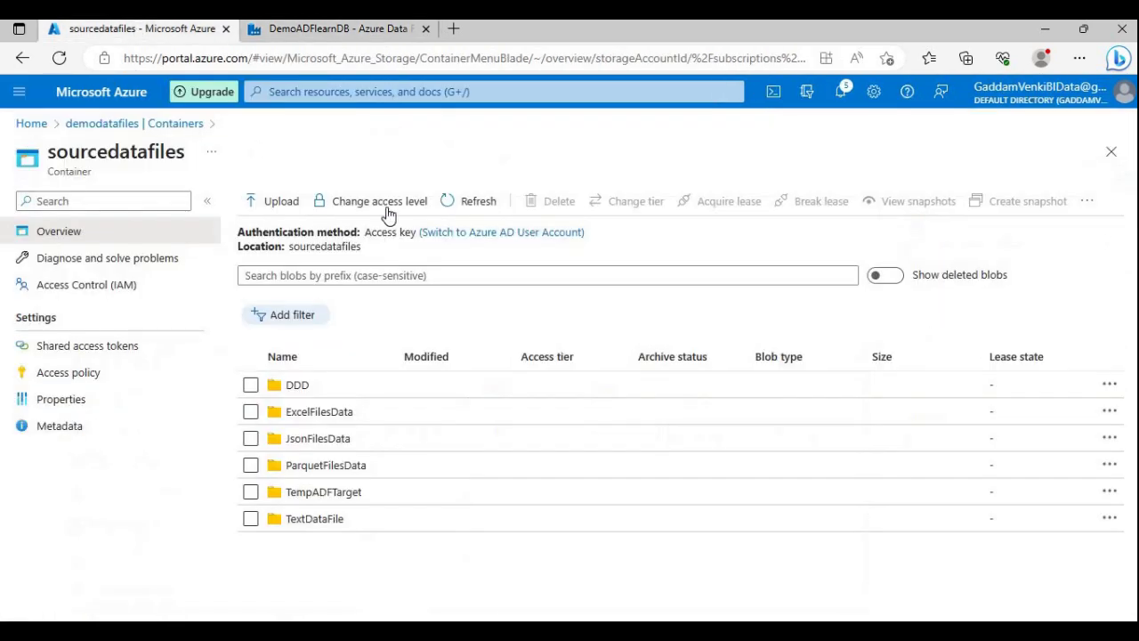
pyautogui.click(471, 203)
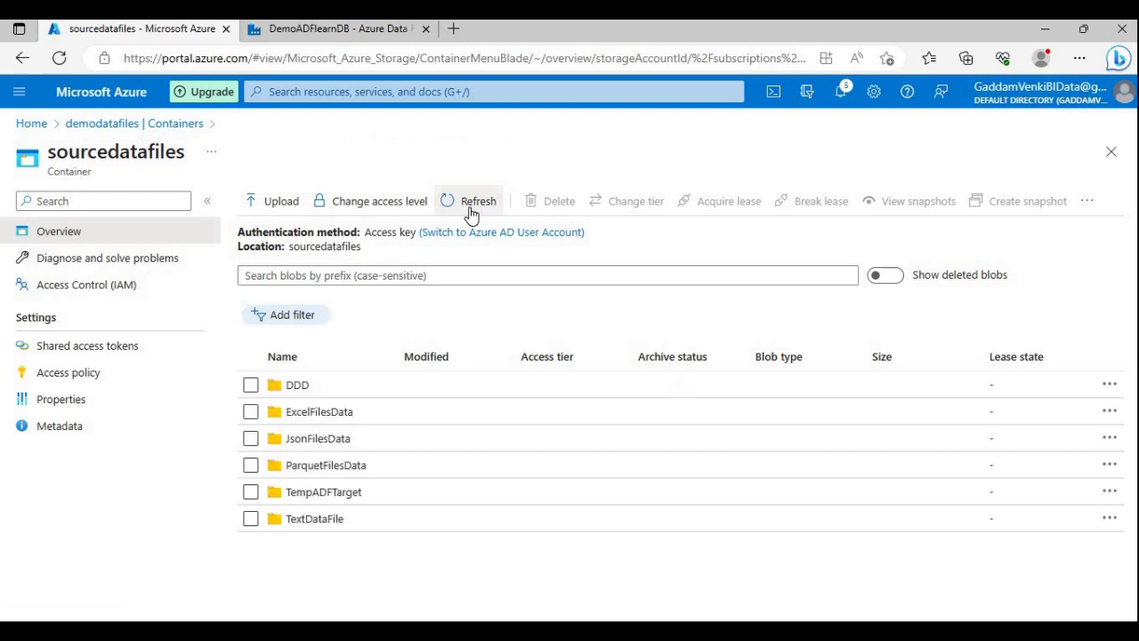
pyautogui.click(471, 210)
pyautogui.click(470, 210)
pyautogui.click(471, 210)
pyautogui.click(471, 210)
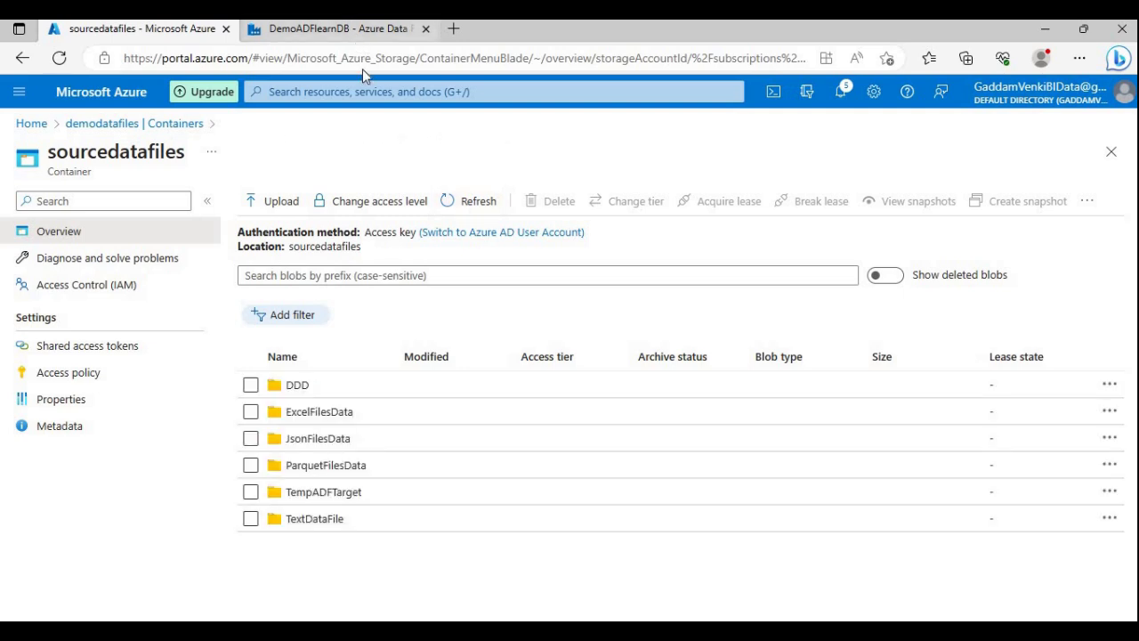
# - Hide TargetDataSet's properties, check the DemoData debug run's output, and refresh the sourcedatafiles listing again
pyautogui.click(352, 29)
pyautogui.click(1098, 180)
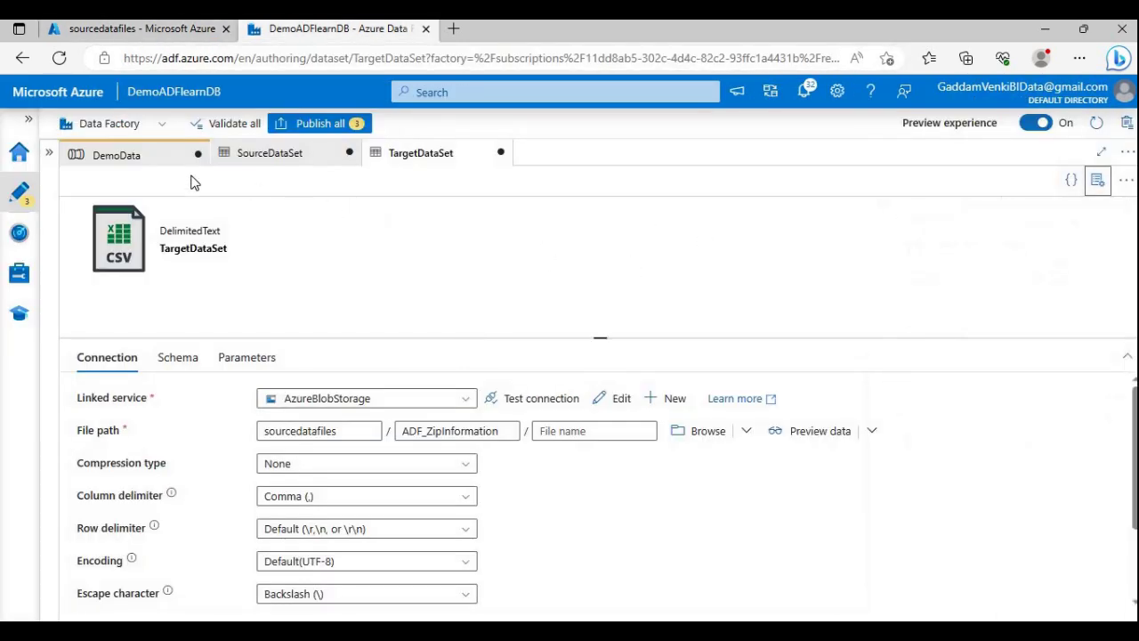
pyautogui.click(142, 156)
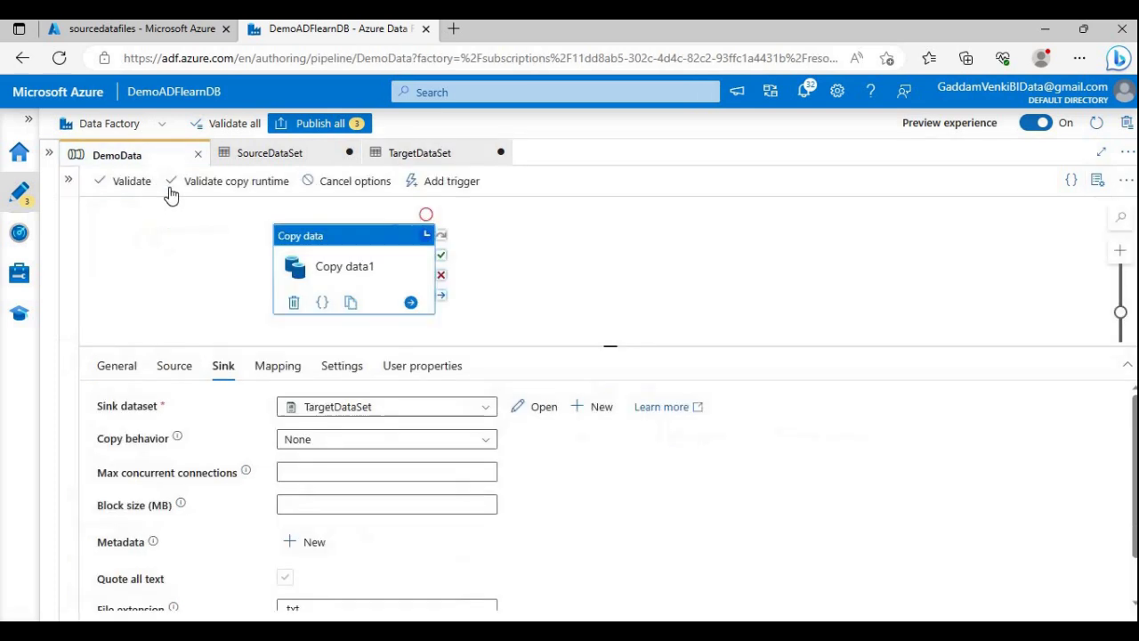
pyautogui.click(498, 313)
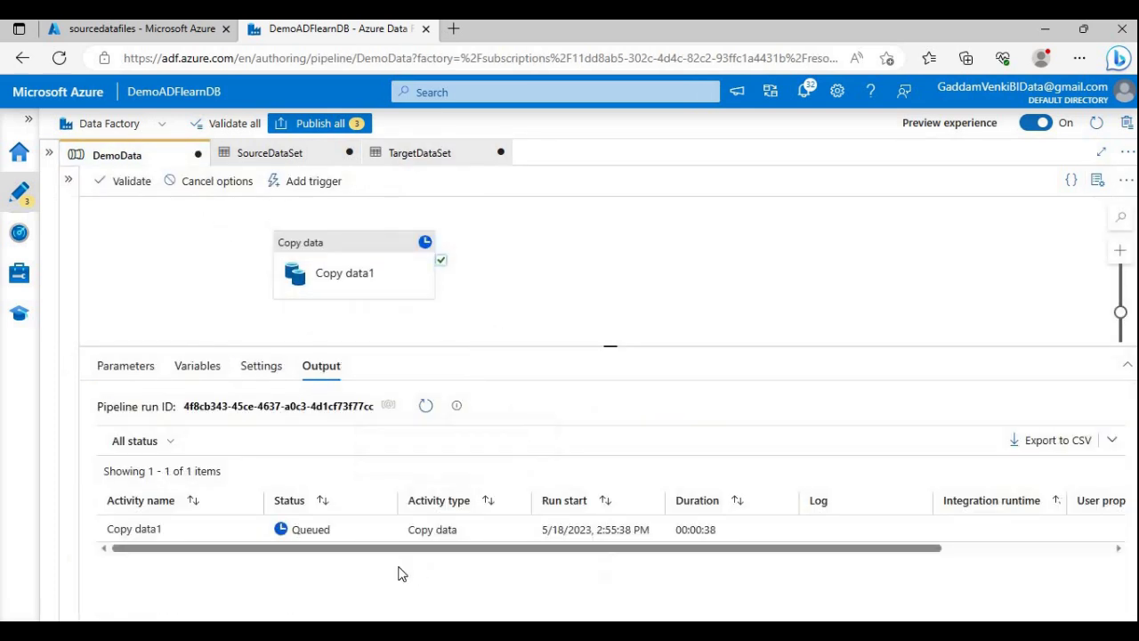
pyautogui.click(149, 29)
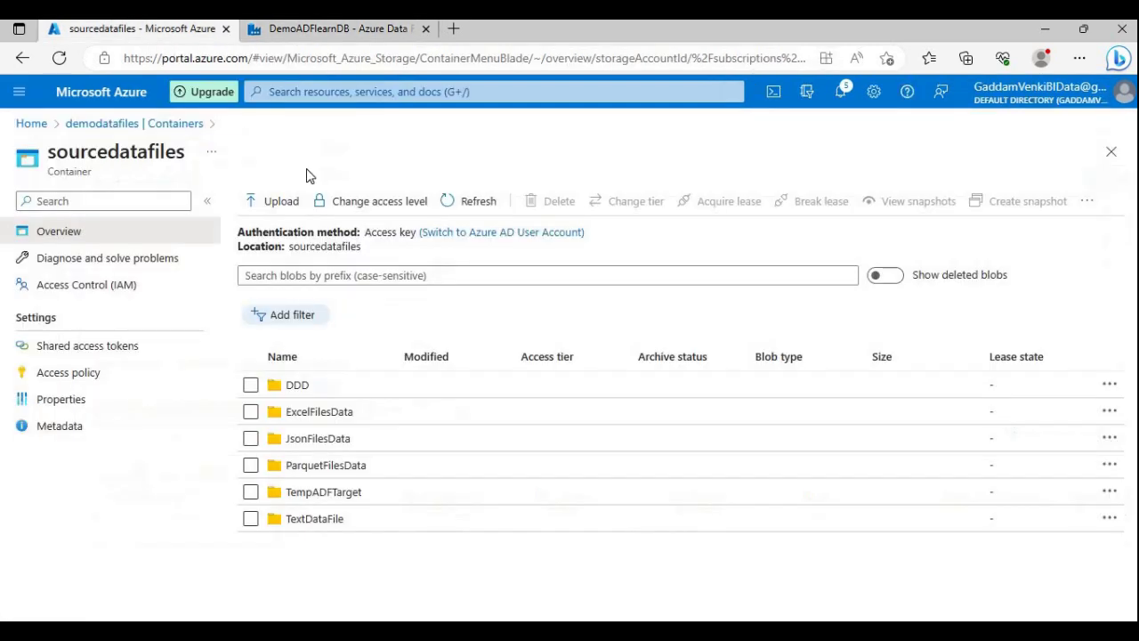
pyautogui.click(478, 212)
pyautogui.click(441, 214)
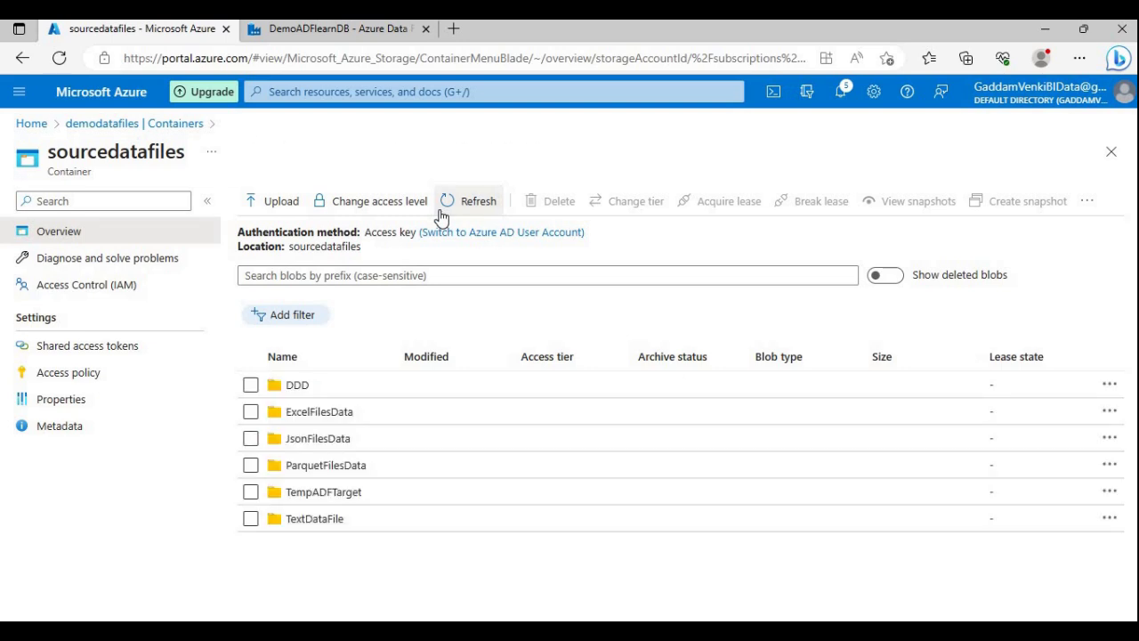
# - Enlarge the DemoData run output area to check the copy status, and recheck the sourcedatafiles listing for the target folder
pyautogui.click(331, 34)
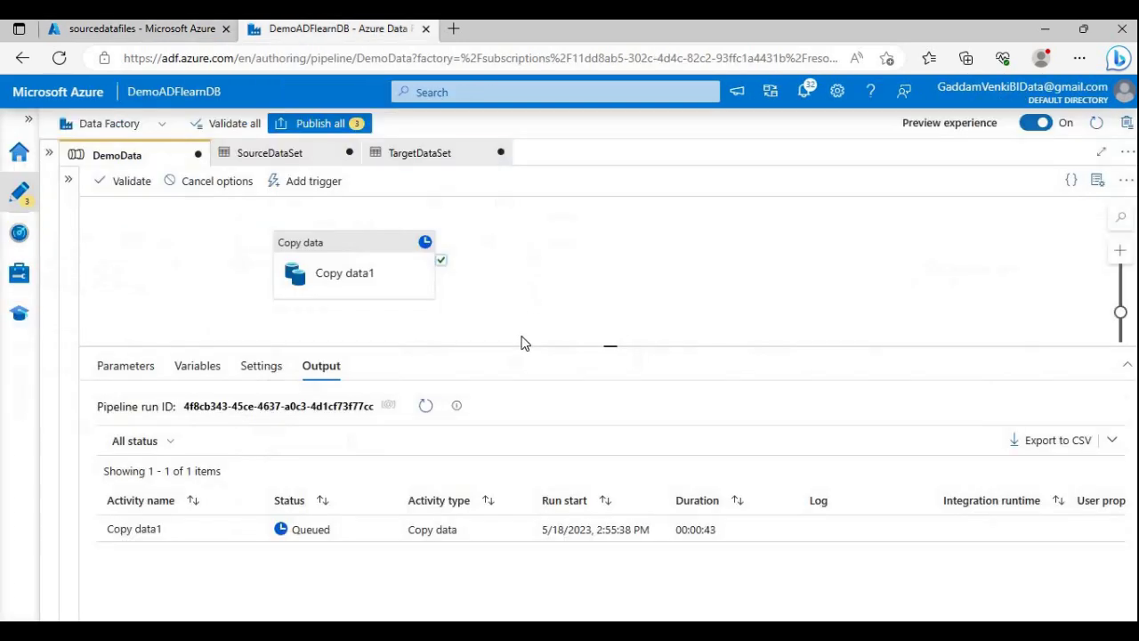
pyautogui.moveTo(518, 326); pyautogui.dragTo(519, 326)
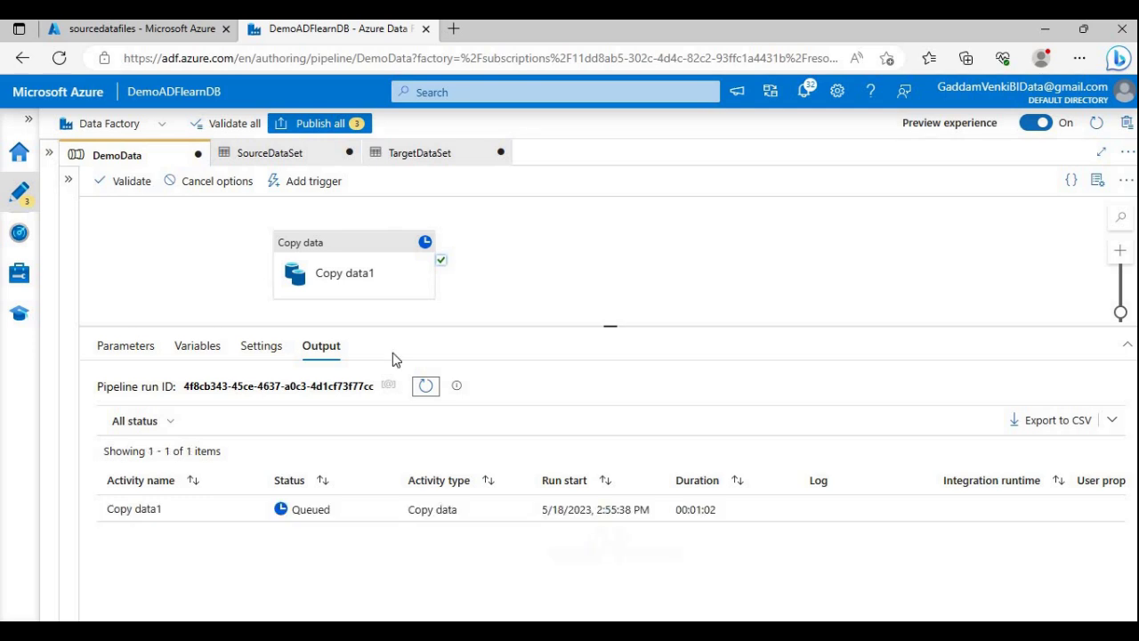
pyautogui.click(174, 30)
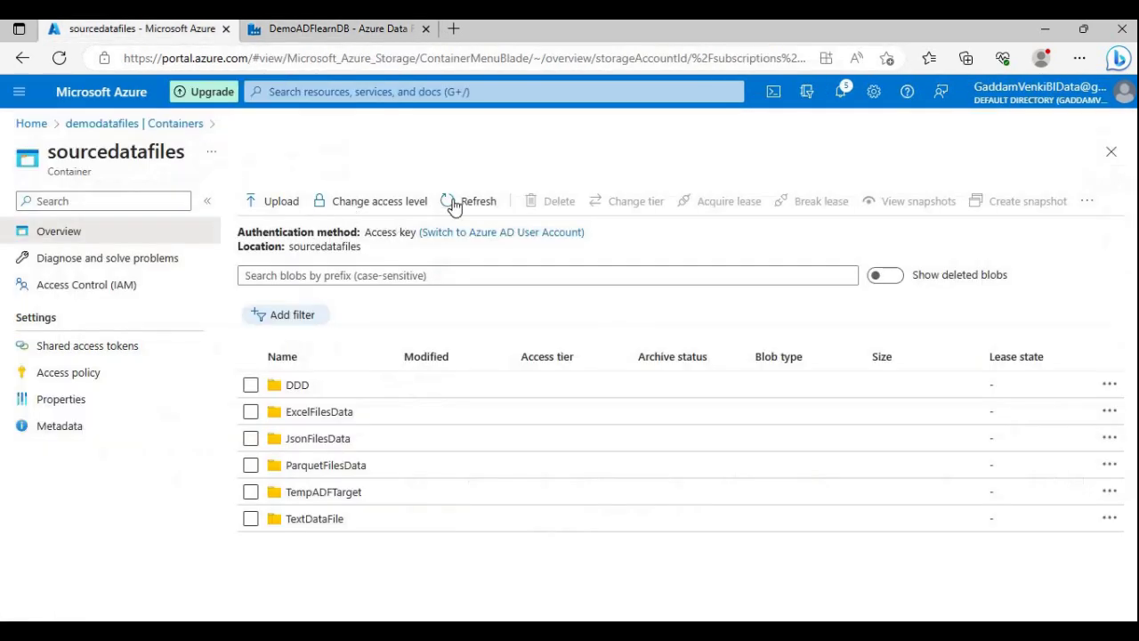
pyautogui.click(456, 202)
pyautogui.click(487, 213)
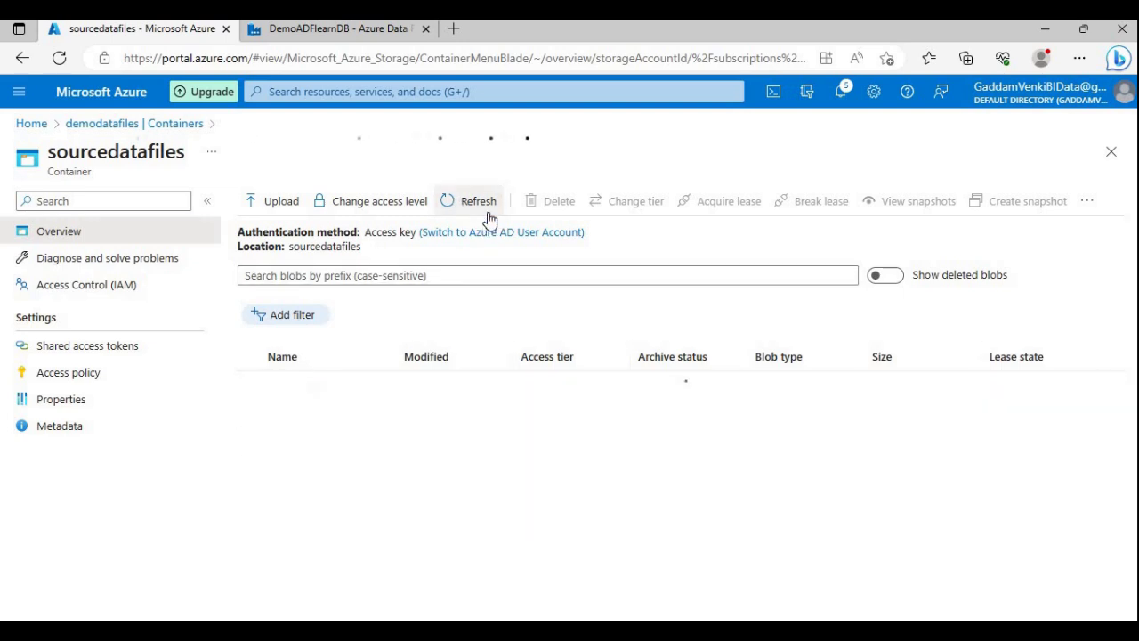
# - Refresh the debug run status of Copy data1 and reload the sourcedatafiles container's contents
pyautogui.click(354, 36)
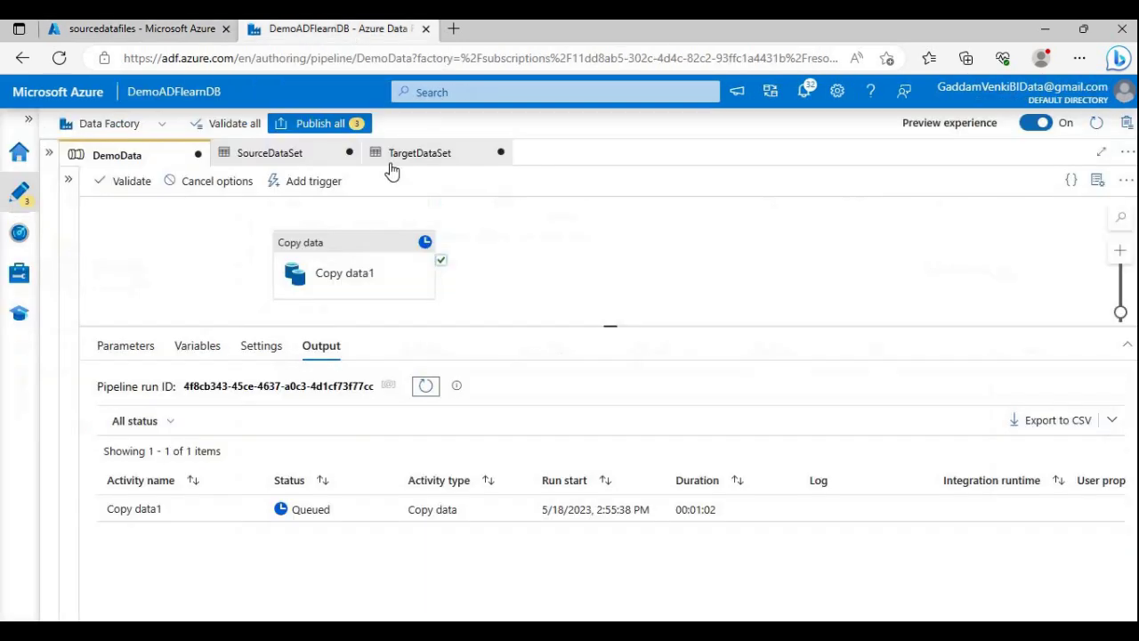
pyautogui.click(426, 388)
pyautogui.click(426, 388)
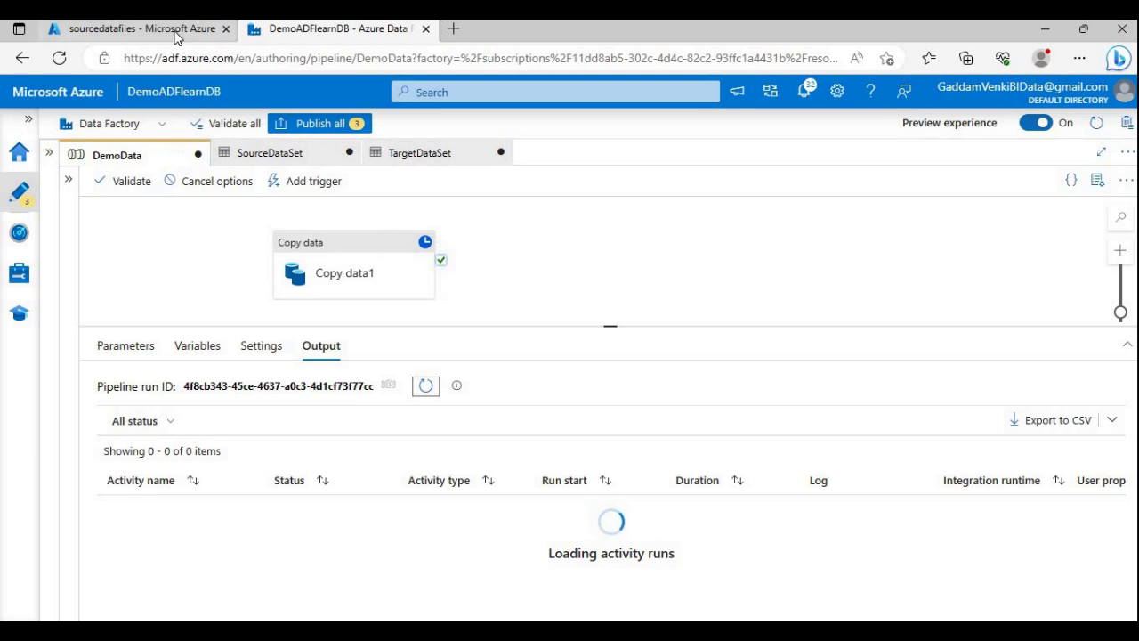
pyautogui.click(205, 34)
pyautogui.click(450, 210)
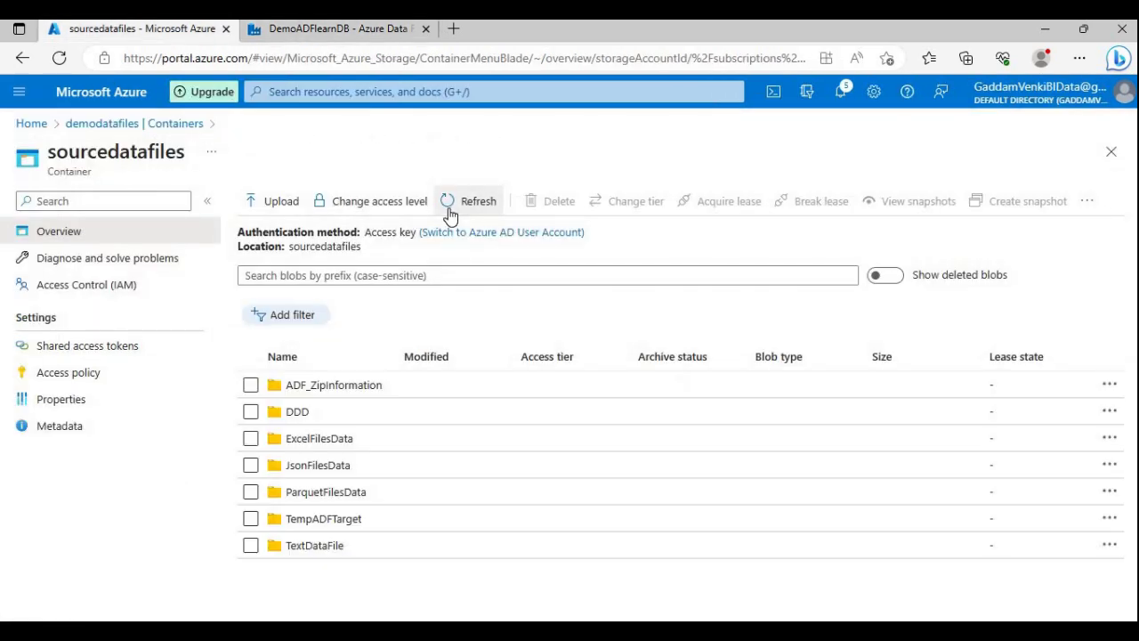
# - Open the Temp.zip folder inside ADF_ZipInformation to examine the unzipped files
pyautogui.click(341, 385)
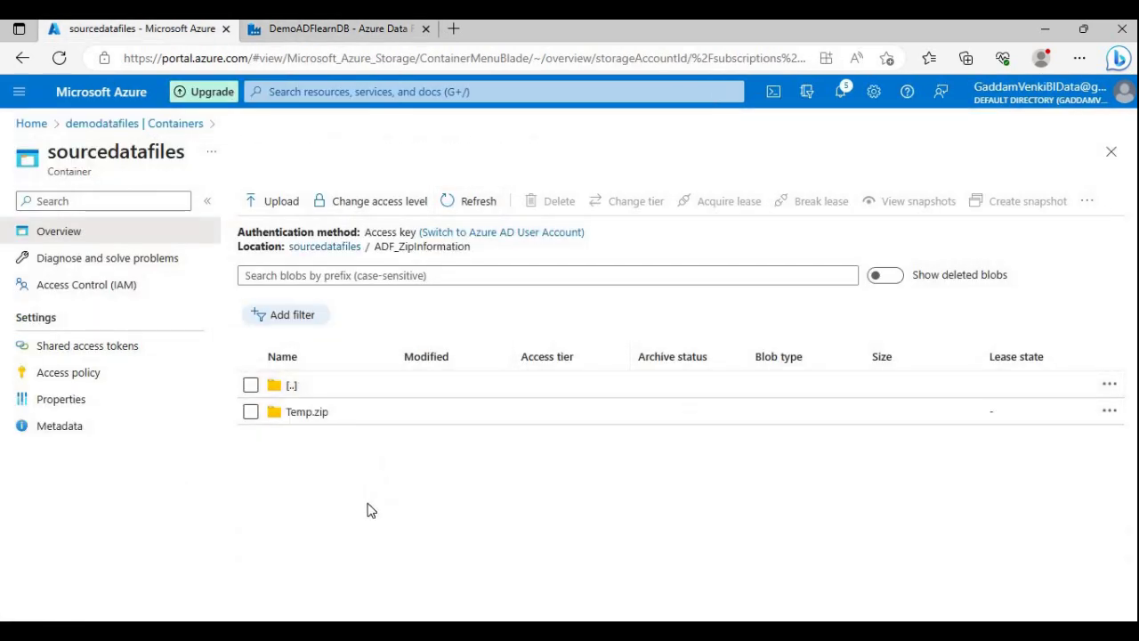
pyautogui.click(306, 412)
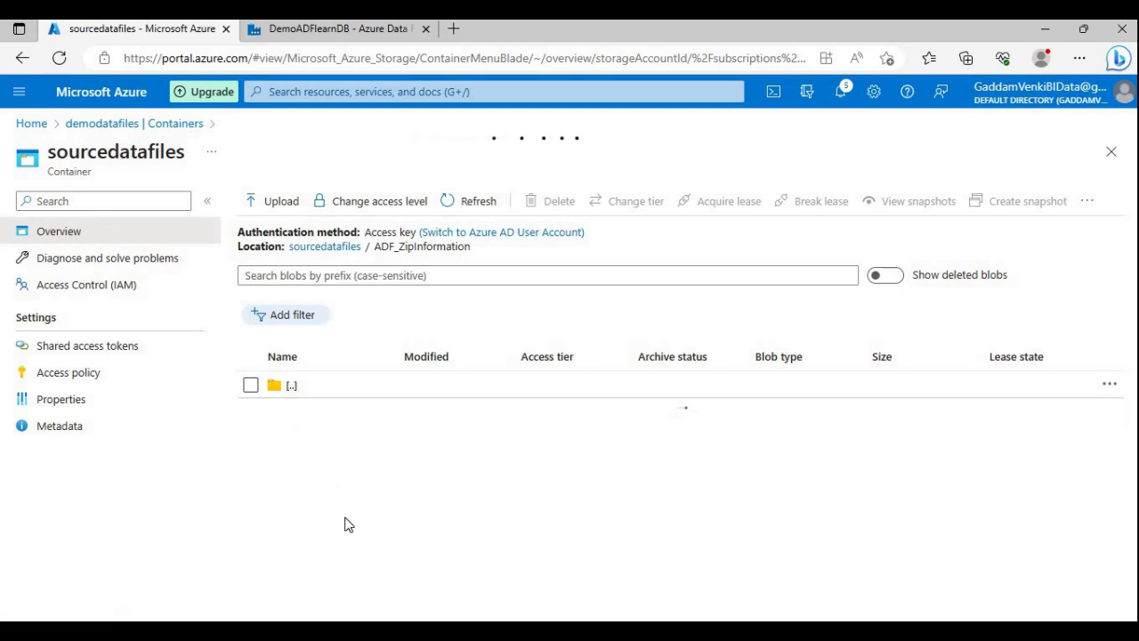
pyautogui.click(327, 247)
pyautogui.click(325, 385)
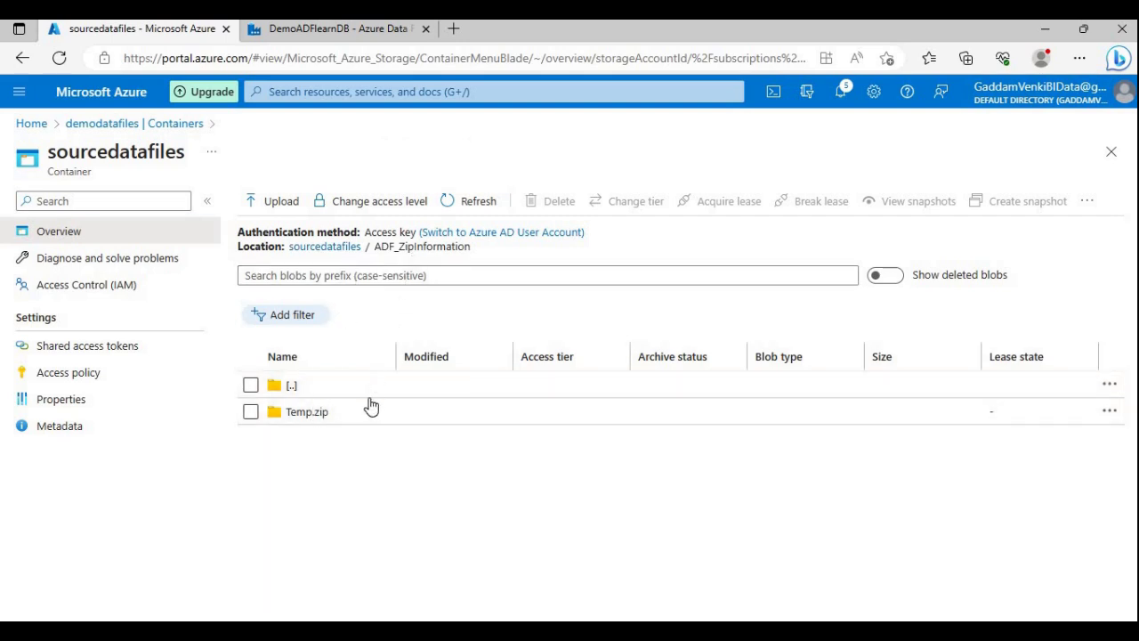
pyautogui.click(310, 425)
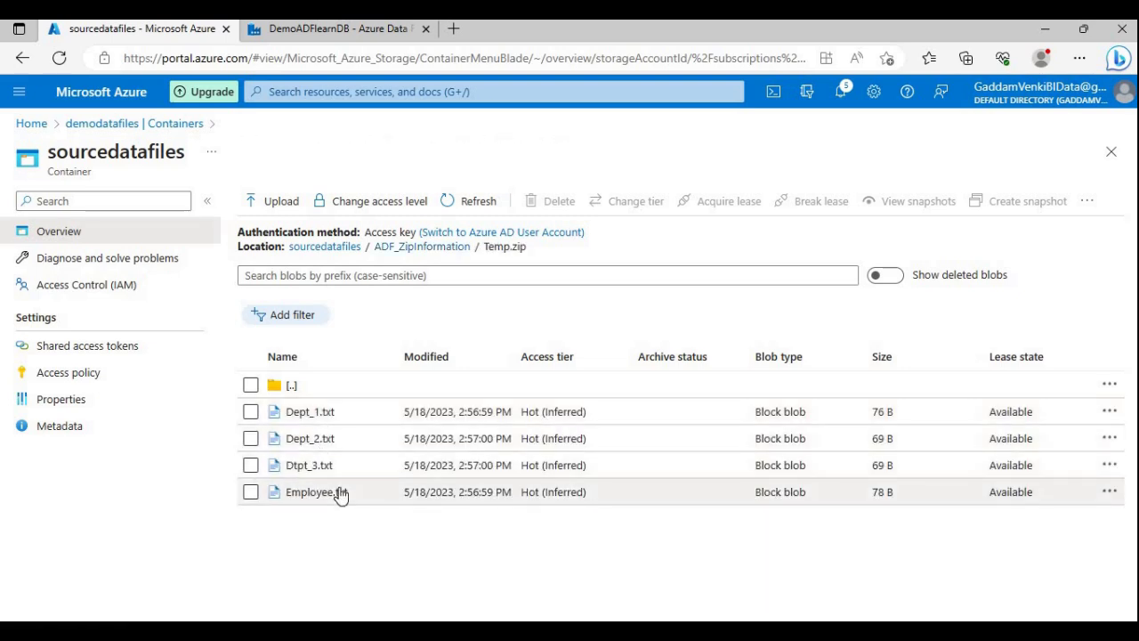
# - Turn off preserving the zip file name as a folder in Copy data1's source settings
pyautogui.click(350, 28)
pyautogui.click(315, 263)
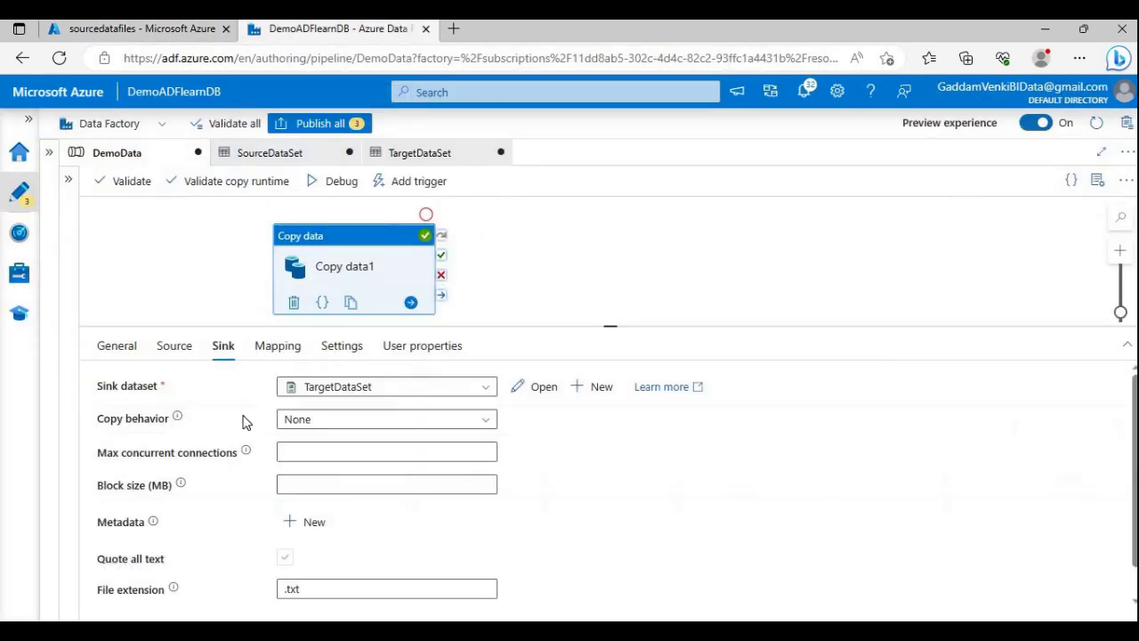
pyautogui.click(176, 345)
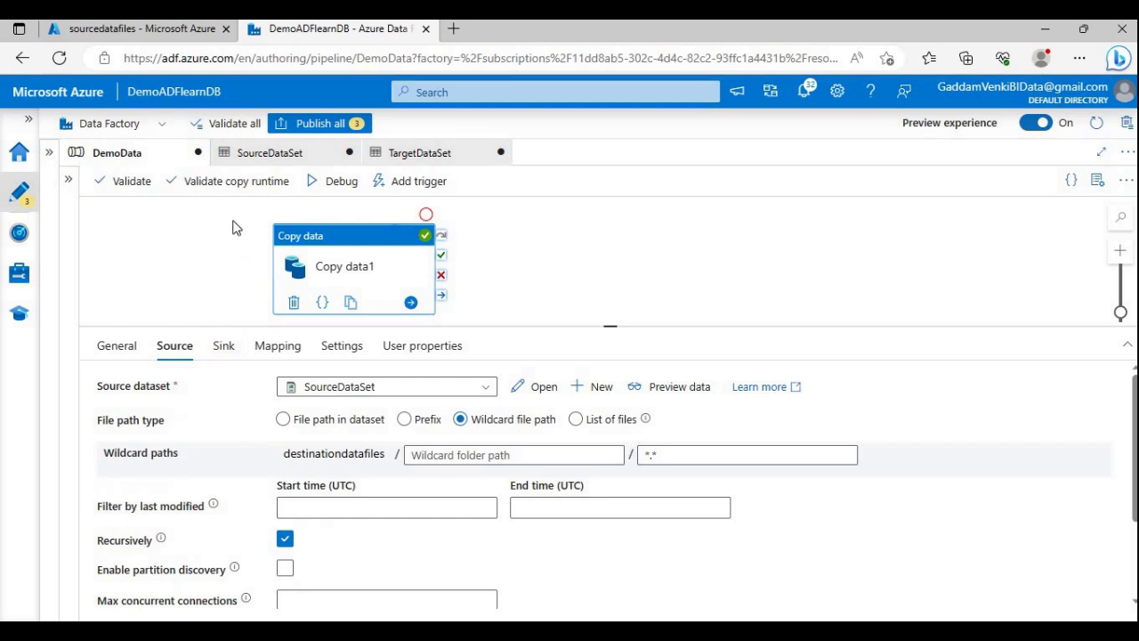
pyautogui.scroll(-1, 241, 347)
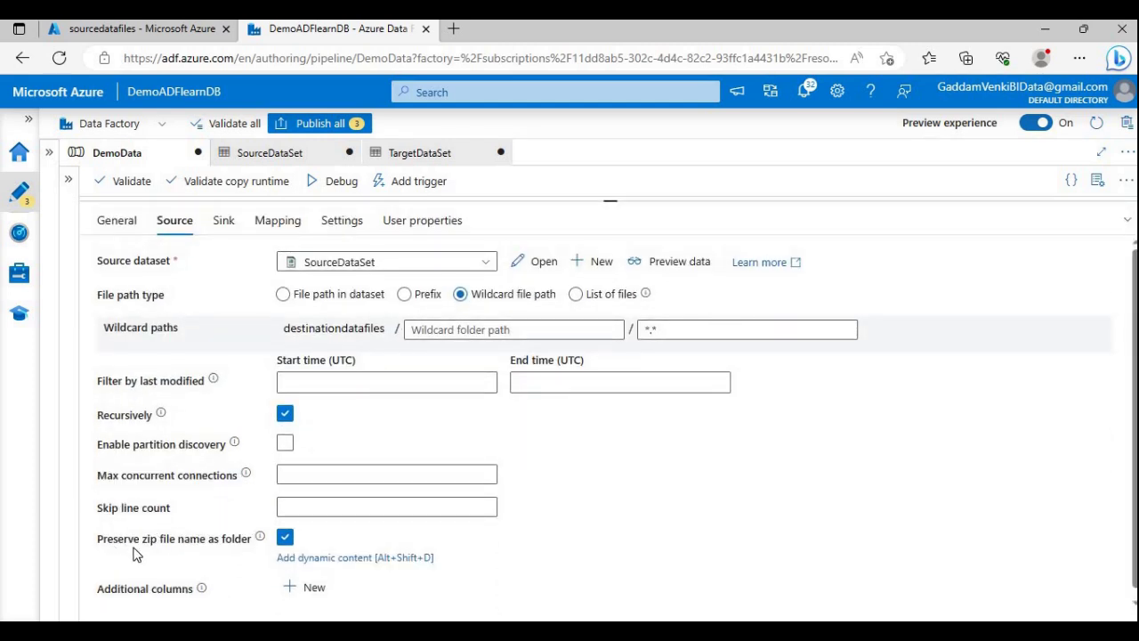
pyautogui.click(284, 543)
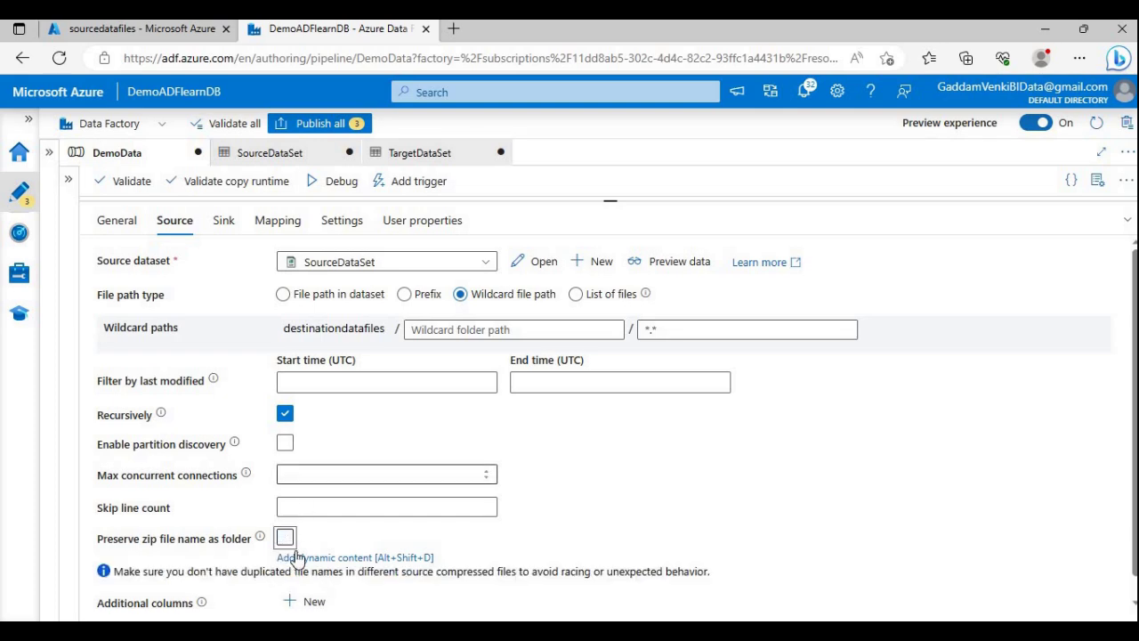
# - Delete Dept_1.txt, Dept_2.txt, Dtpt_3.txt and Employee.txt from ADF_ZipInformation/Temp.zip, and return to the sourcedatafiles container's root
pyautogui.click(178, 30)
pyautogui.click(251, 411)
pyautogui.click(251, 438)
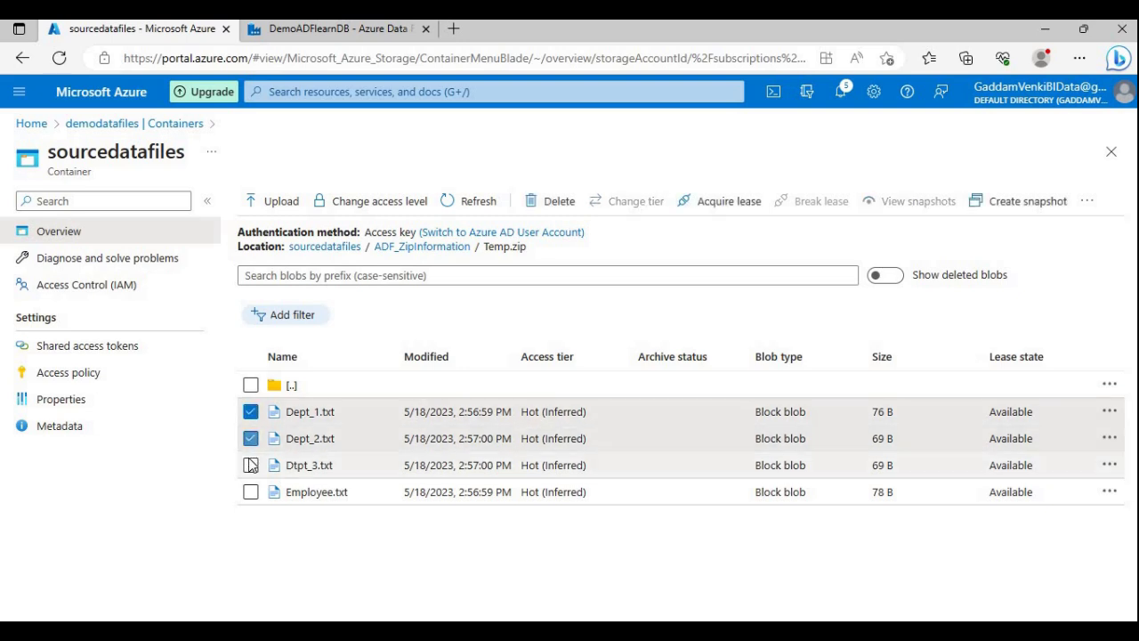
pyautogui.click(251, 465)
pyautogui.click(251, 491)
pyautogui.click(553, 200)
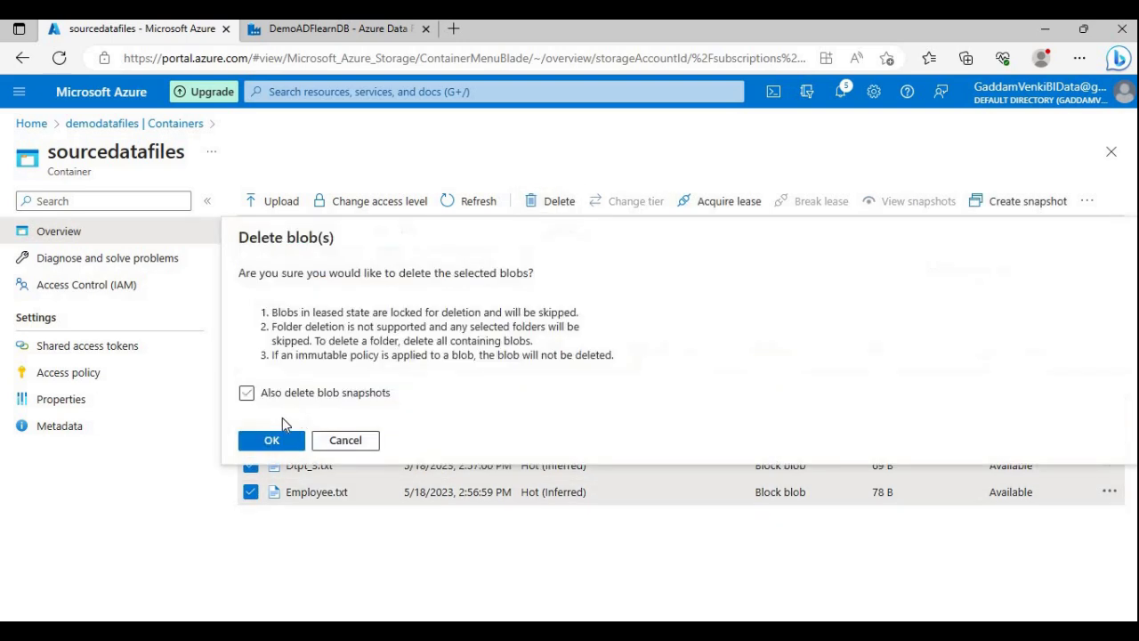
pyautogui.click(274, 438)
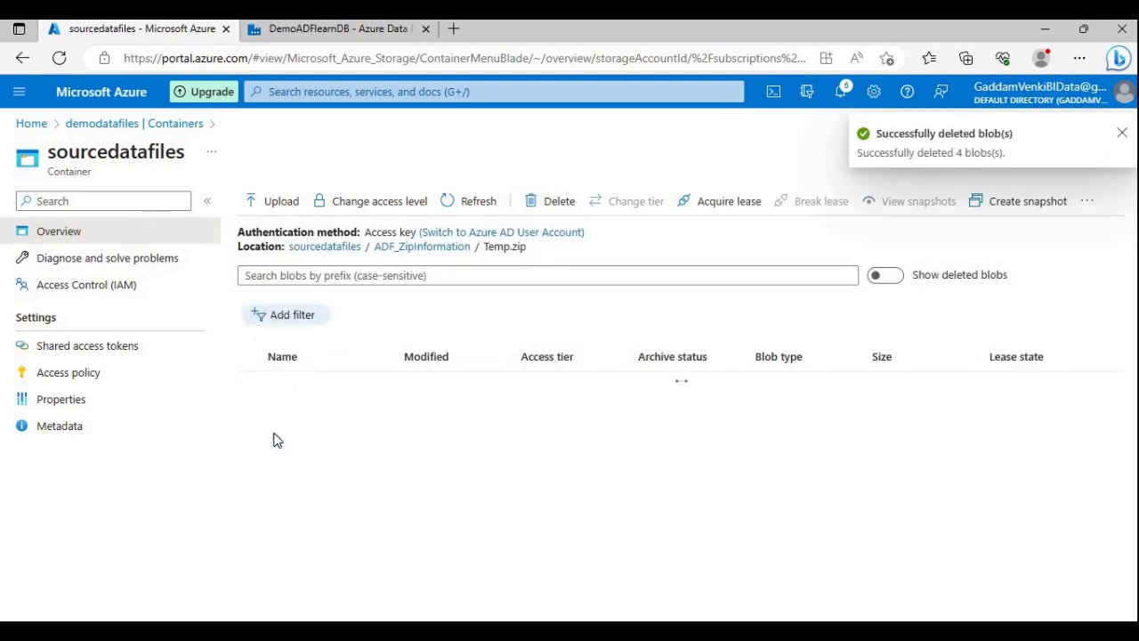
pyautogui.click(406, 247)
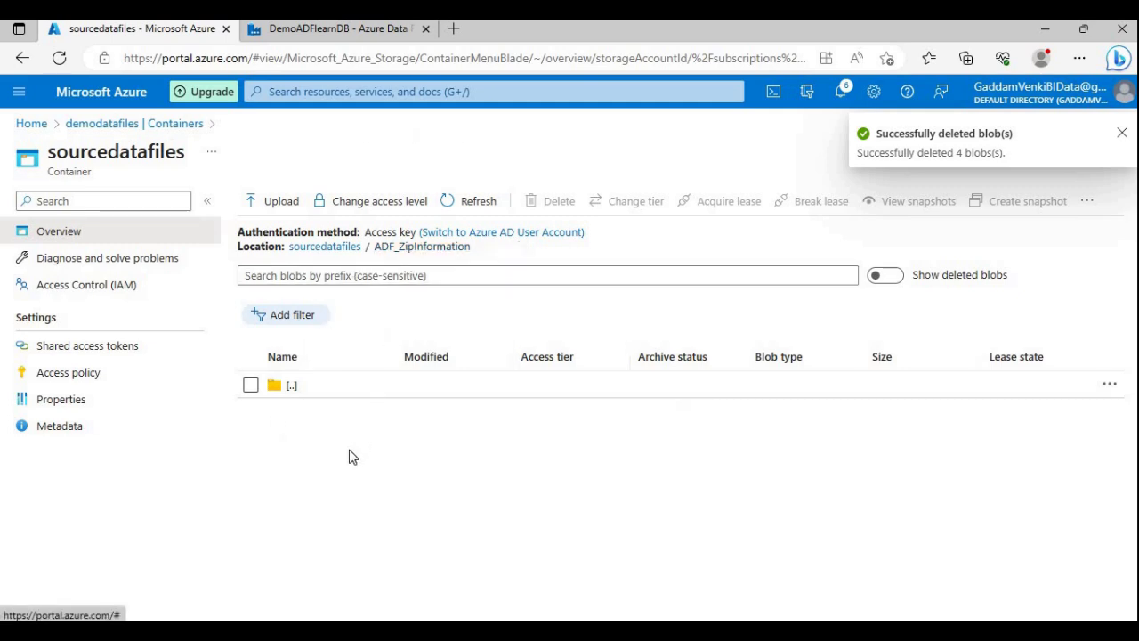
pyautogui.click(315, 247)
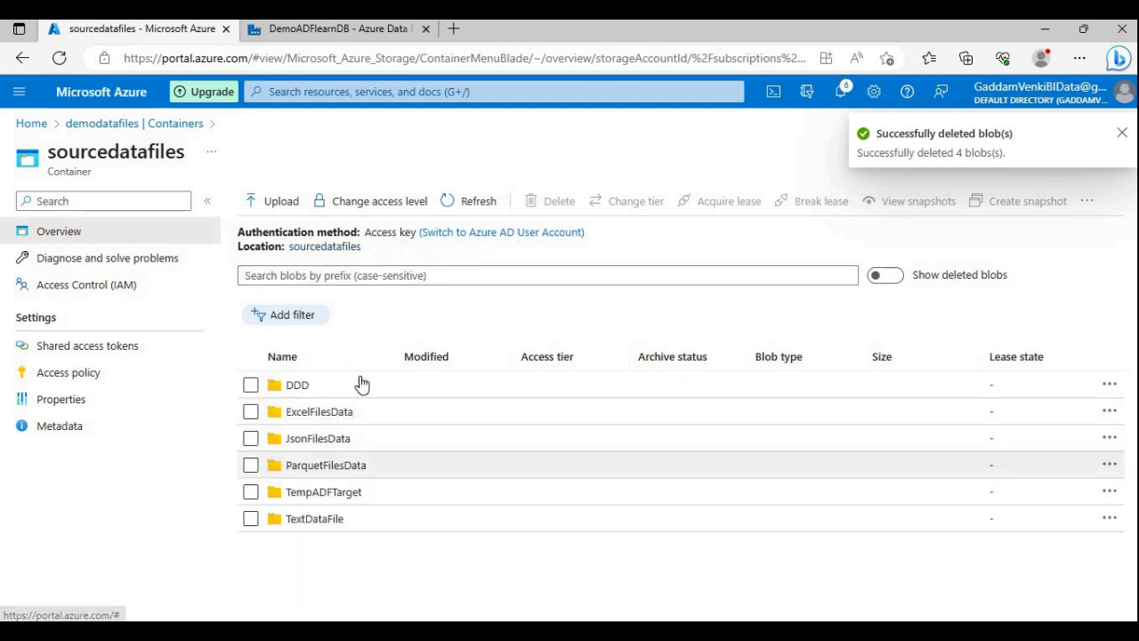
# - Run the DemoData pipeline in debug mode and refresh the activity run status of Copy data1
pyautogui.click(360, 29)
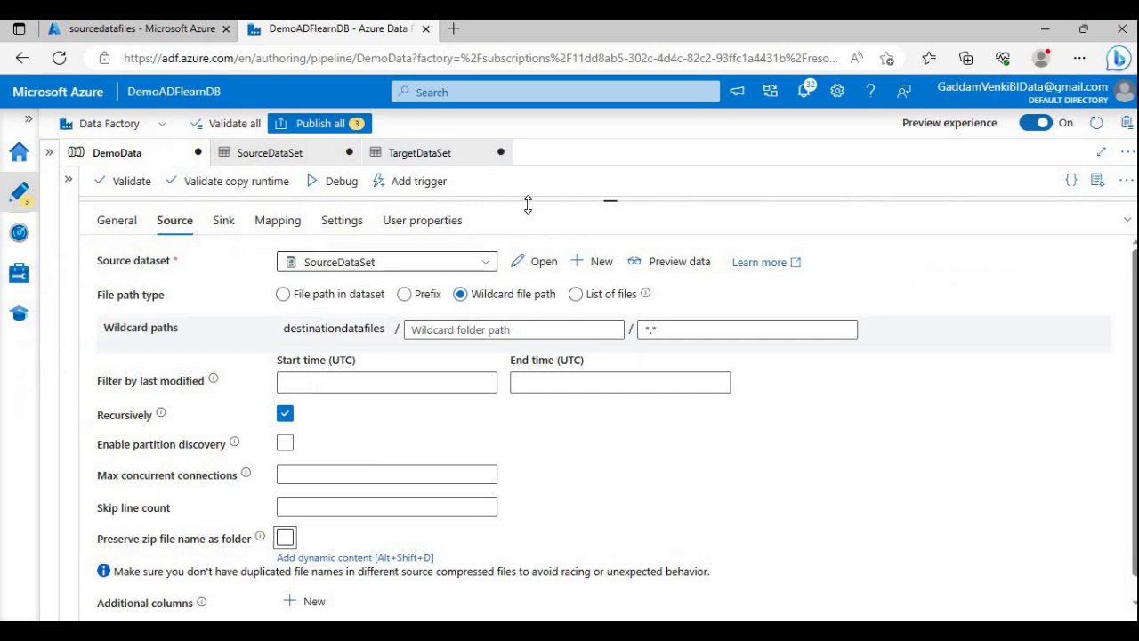
pyautogui.click(528, 270)
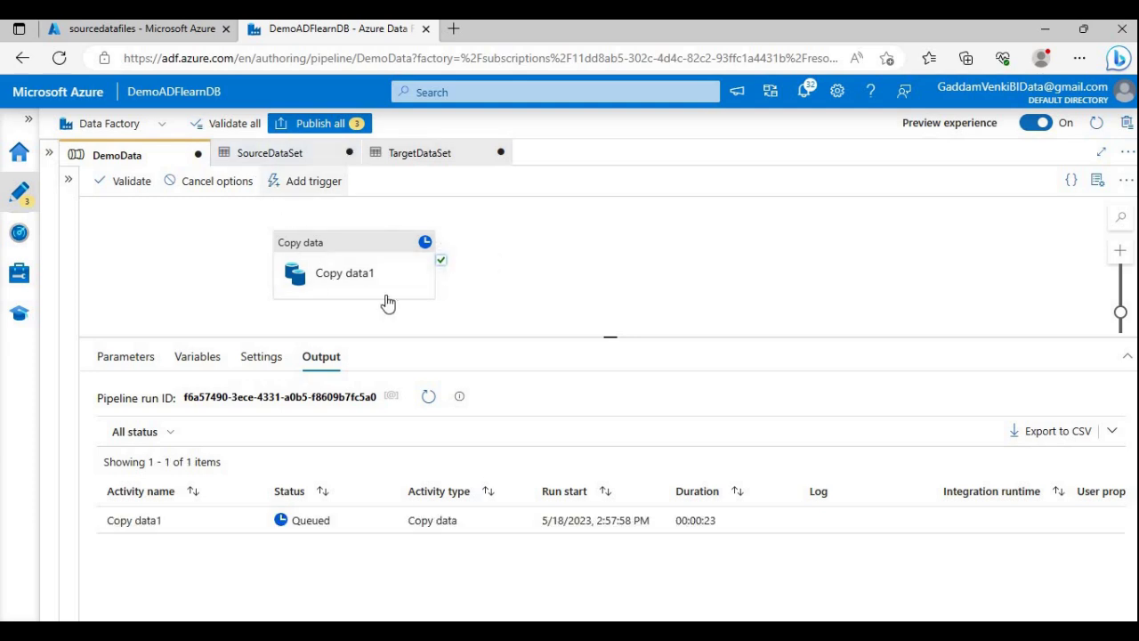
pyautogui.moveTo(549, 339); pyautogui.dragTo(554, 326)
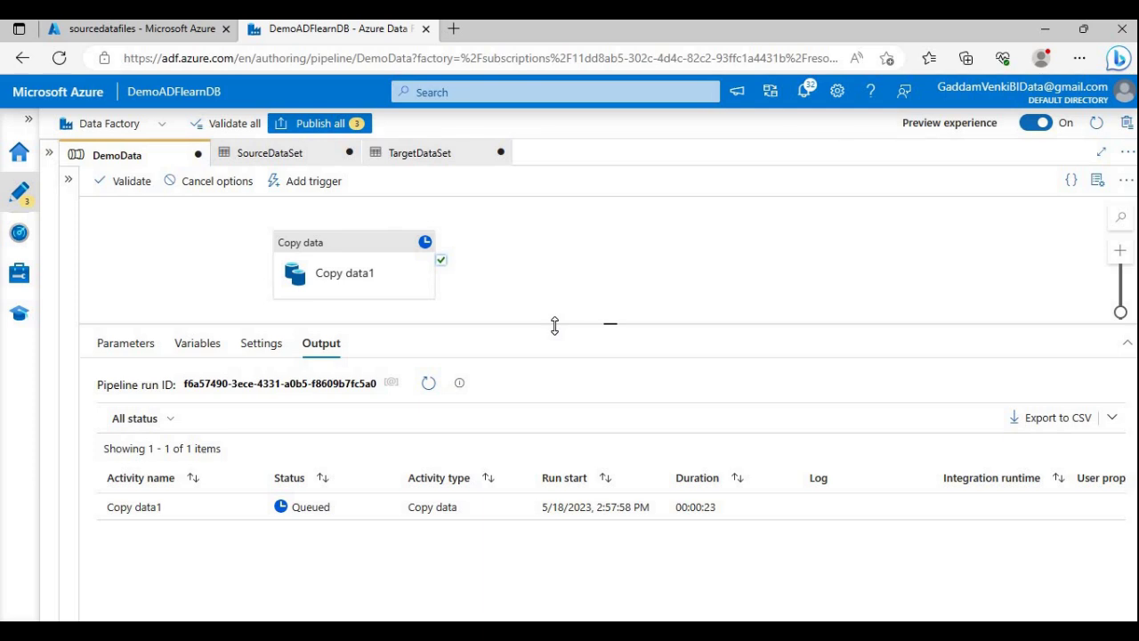
pyautogui.click(428, 382)
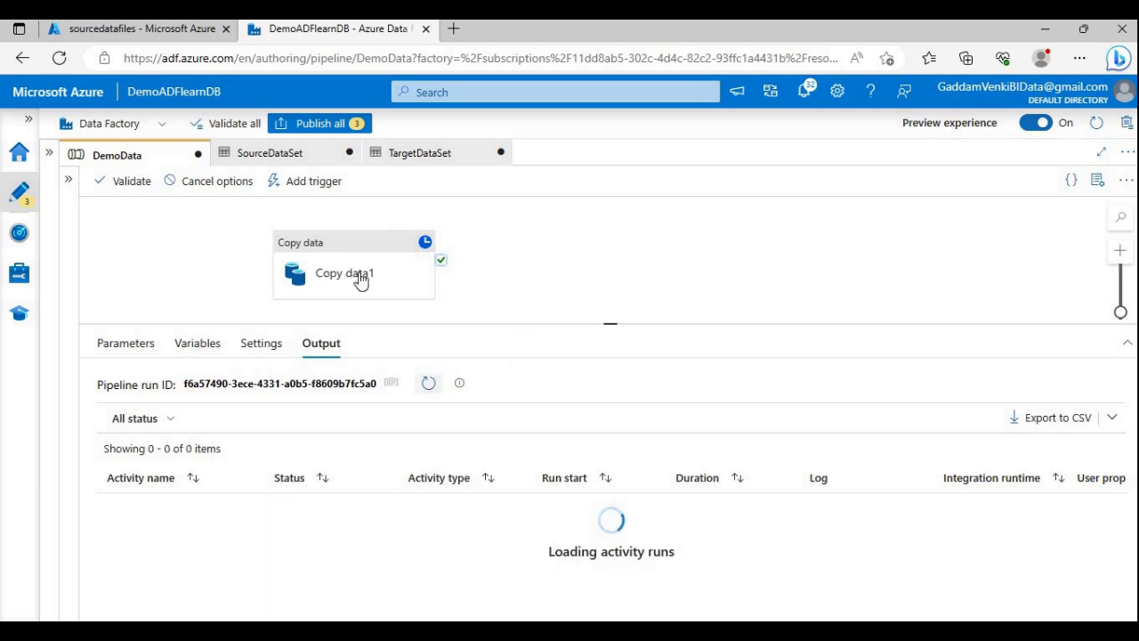
# - Reload the sourcedatafiles listing to look for the output folder, rechecking the Copy data1 run status in between
pyautogui.click(160, 32)
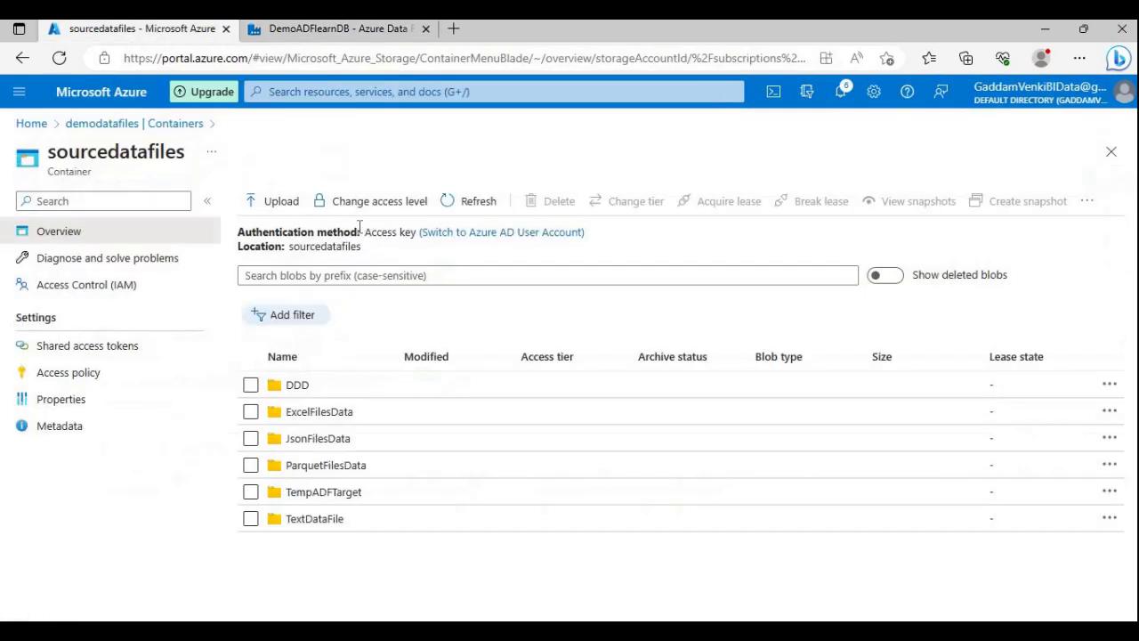
pyautogui.click(478, 203)
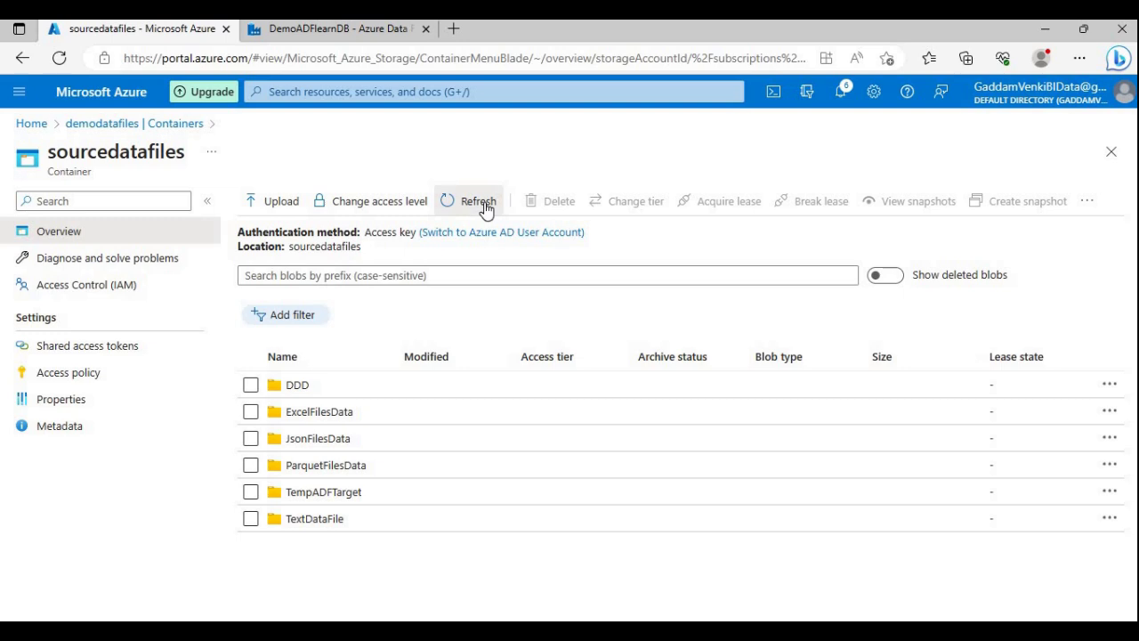
pyautogui.click(485, 209)
pyautogui.click(486, 209)
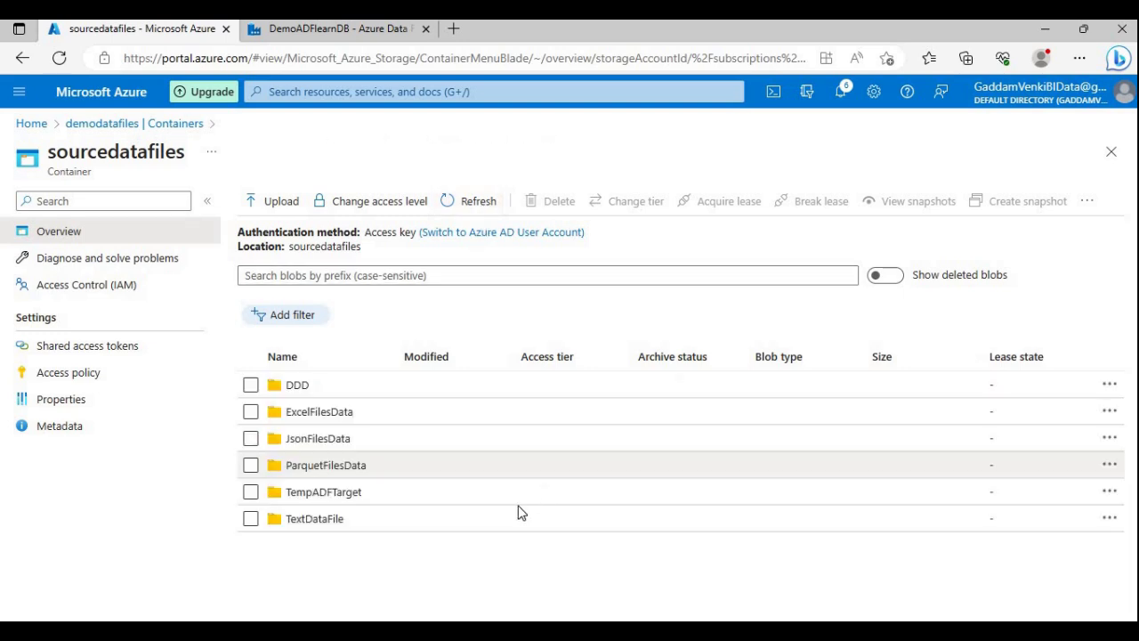
pyautogui.click(350, 32)
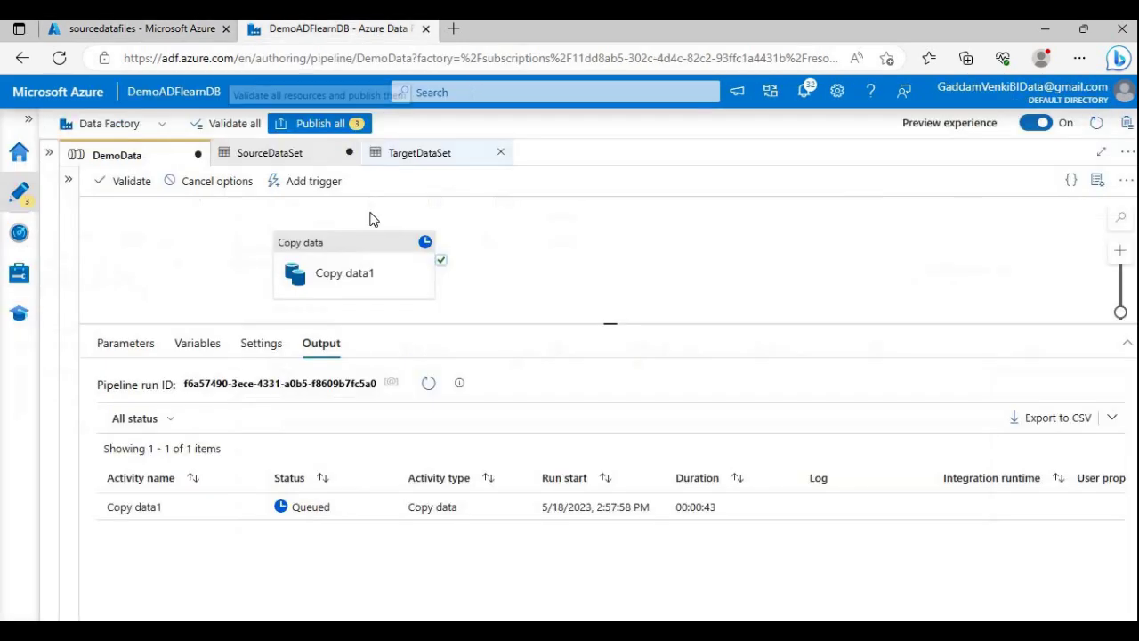
pyautogui.click(166, 31)
pyautogui.click(466, 203)
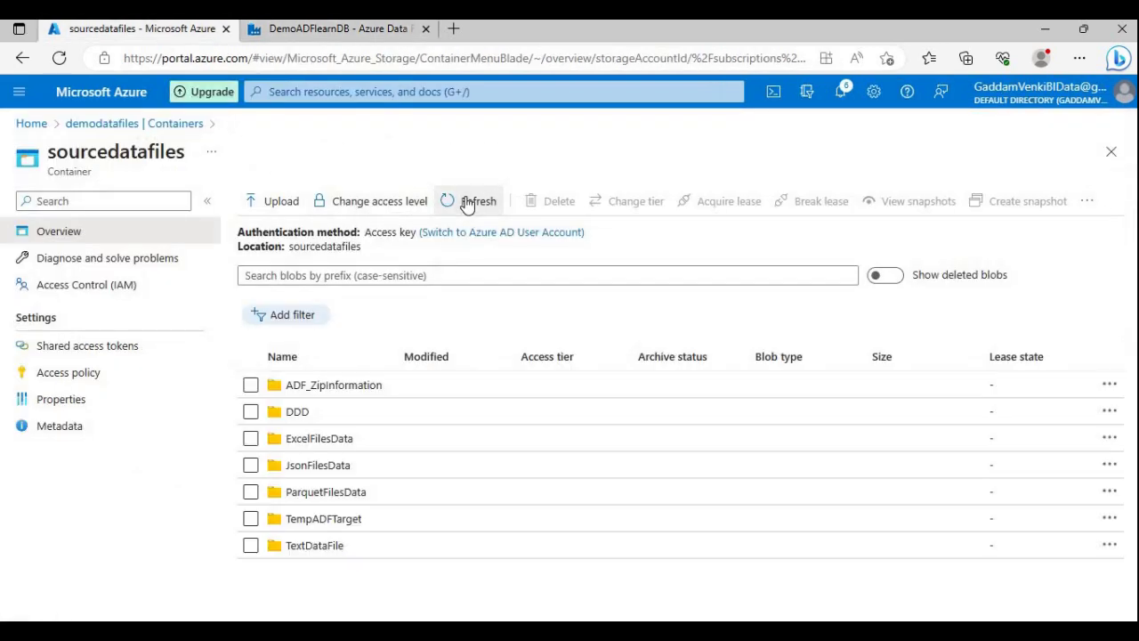
# - Open the ADF_ZipInformation folder to examine the unzipped files, and check the Copy data1 run status
pyautogui.click(353, 385)
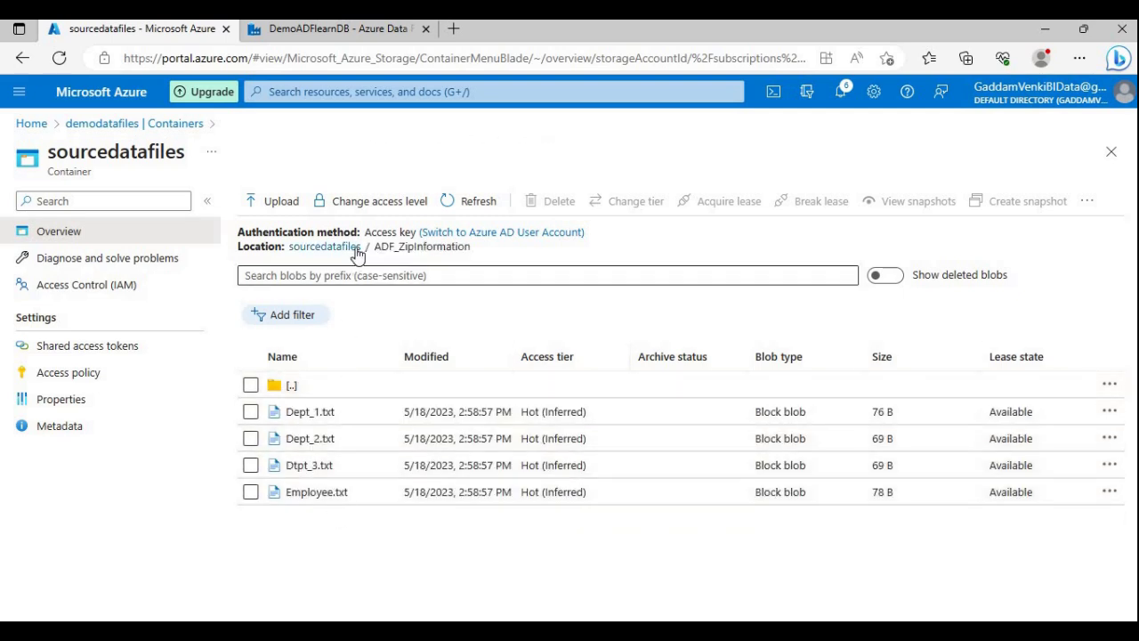
pyautogui.moveTo(375, 248); pyautogui.dragTo(436, 248)
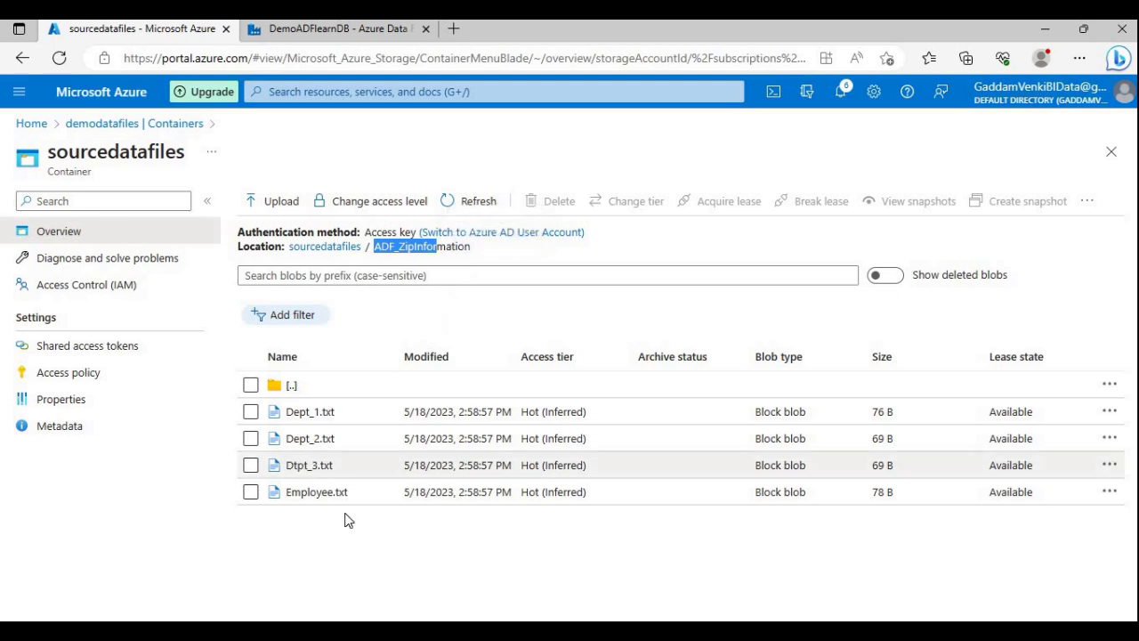
pyautogui.click(344, 252)
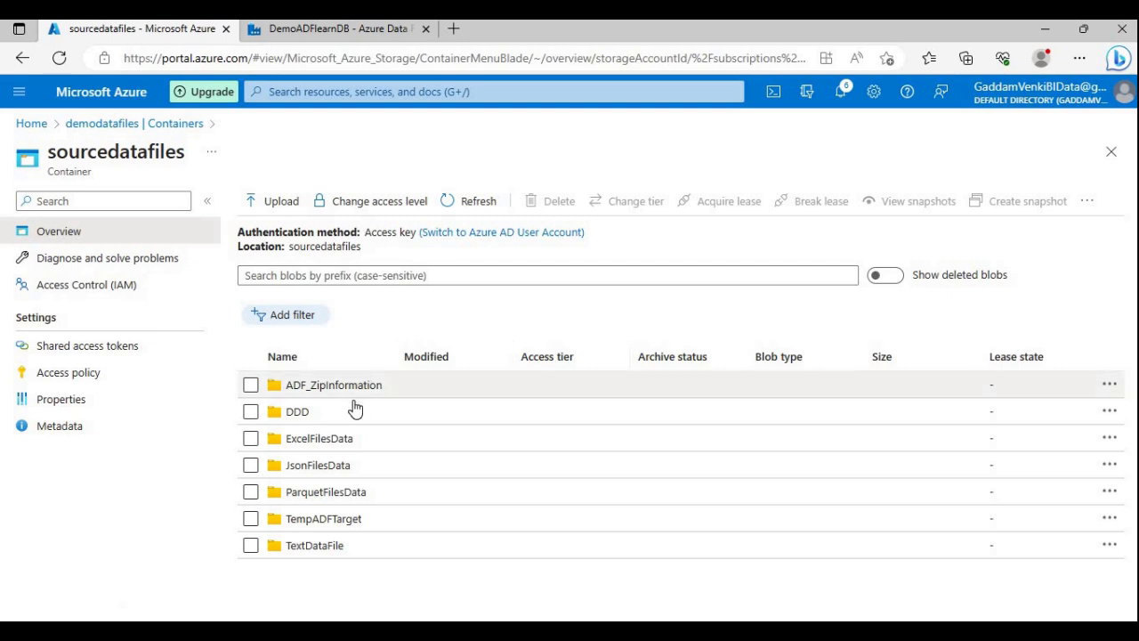
pyautogui.click(371, 392)
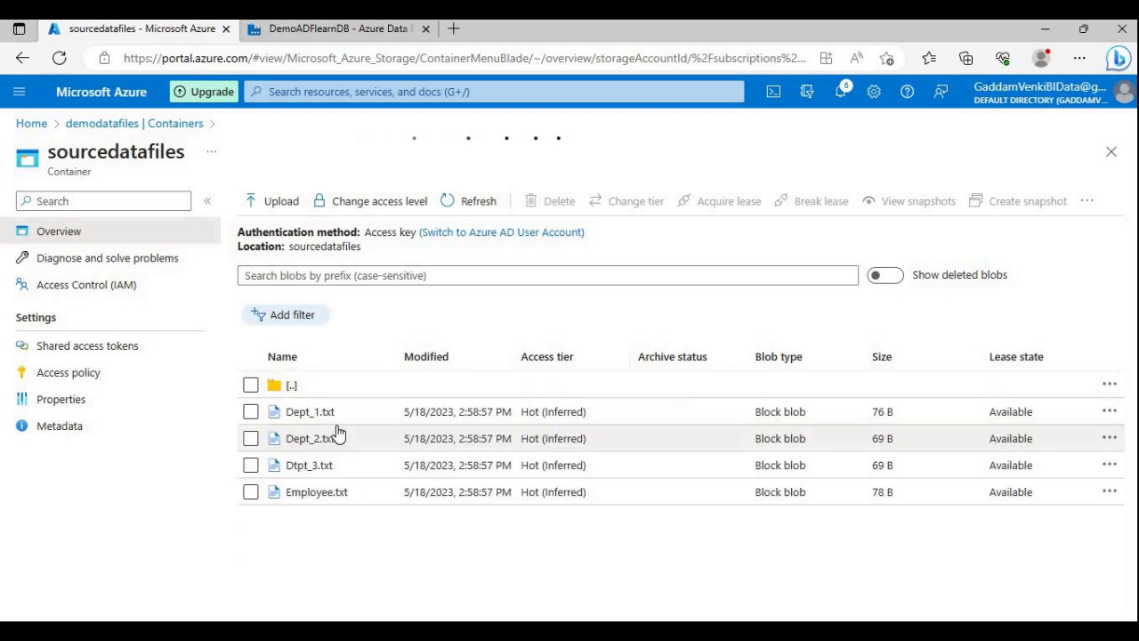
pyautogui.click(333, 32)
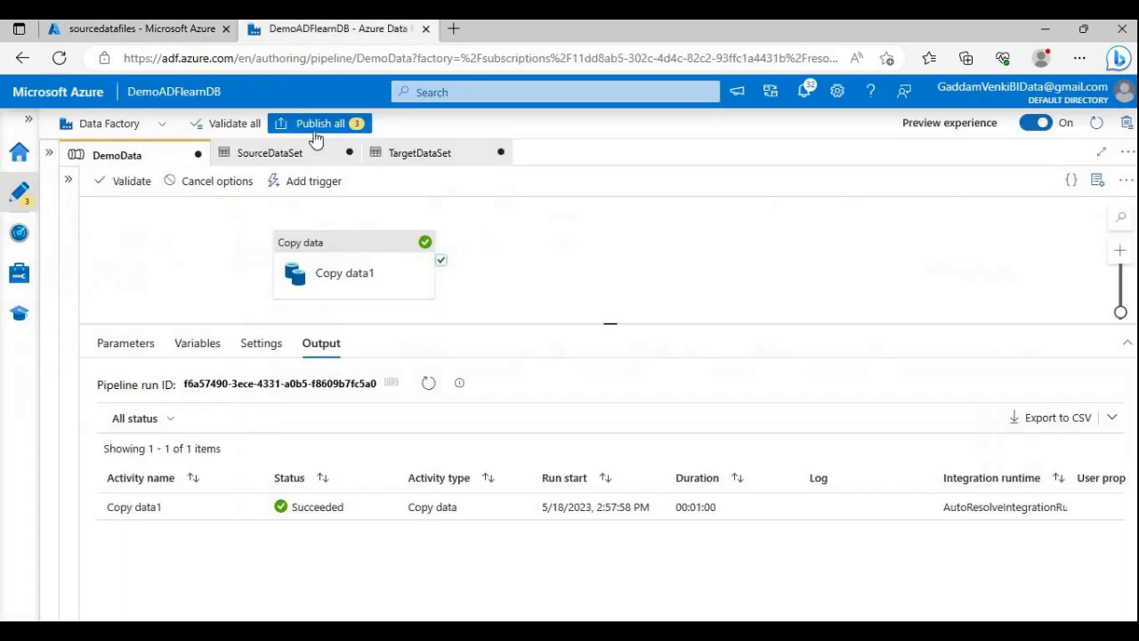
# - Open the TestFilesInformation folder in the destinationdatafiles container to examine the source zip file
pyautogui.click(171, 33)
pyautogui.click(158, 124)
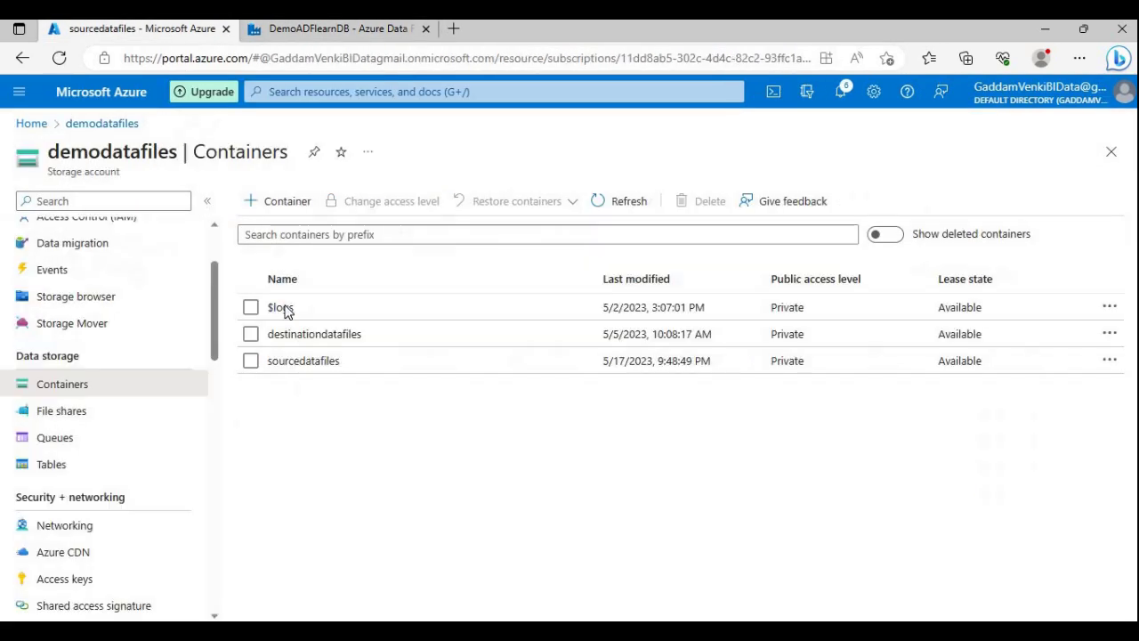
pyautogui.click(317, 336)
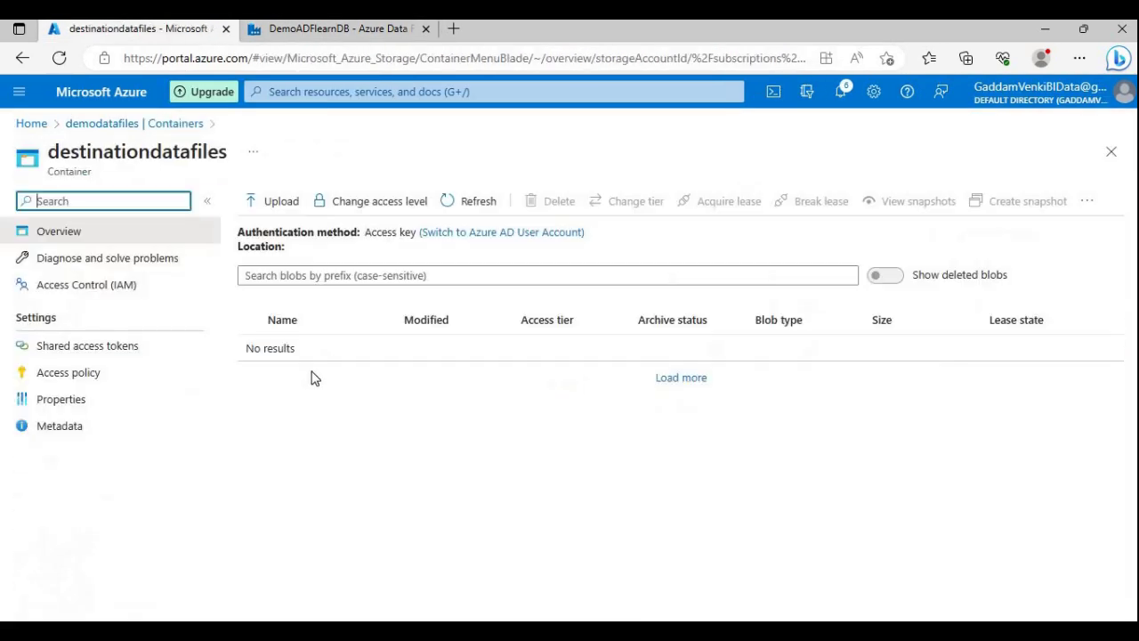
pyautogui.click(315, 387)
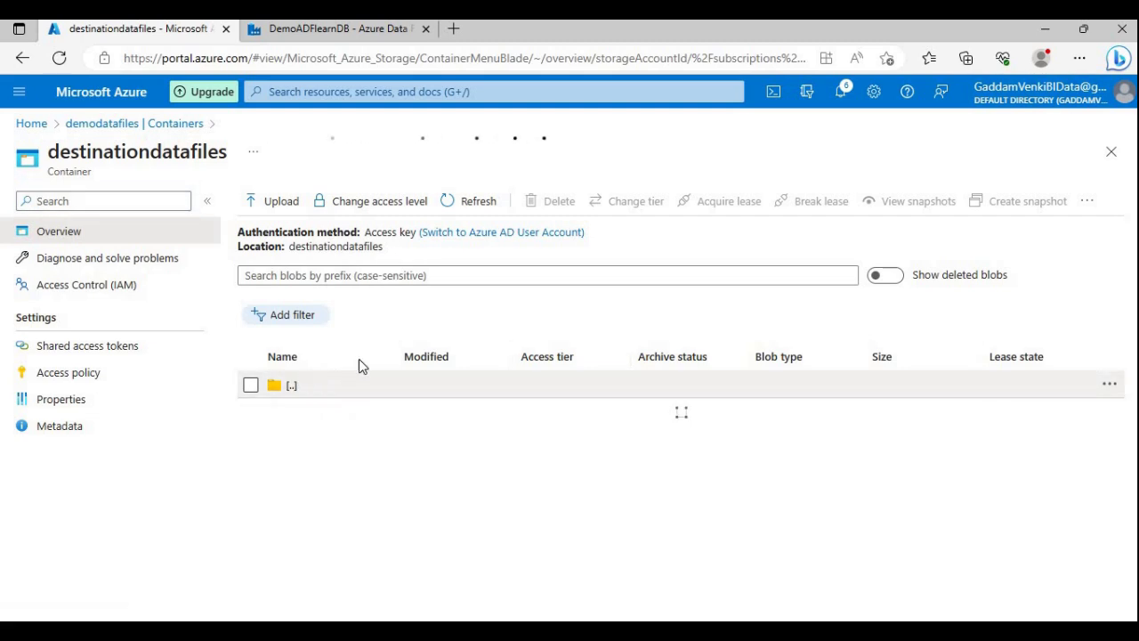
pyautogui.click(328, 251)
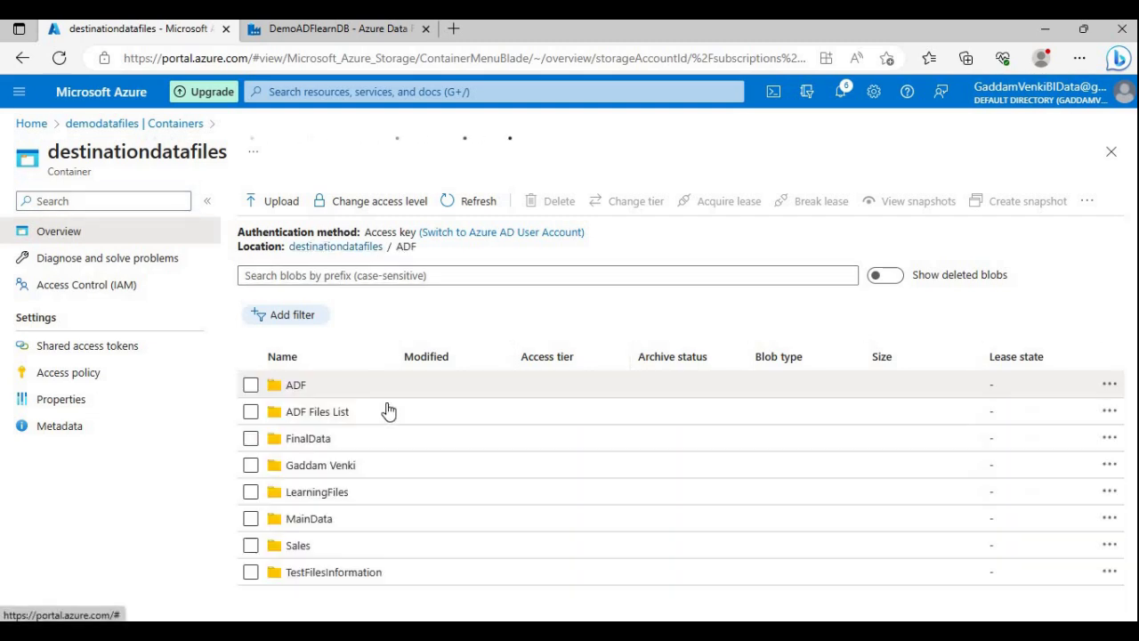
pyautogui.click(334, 573)
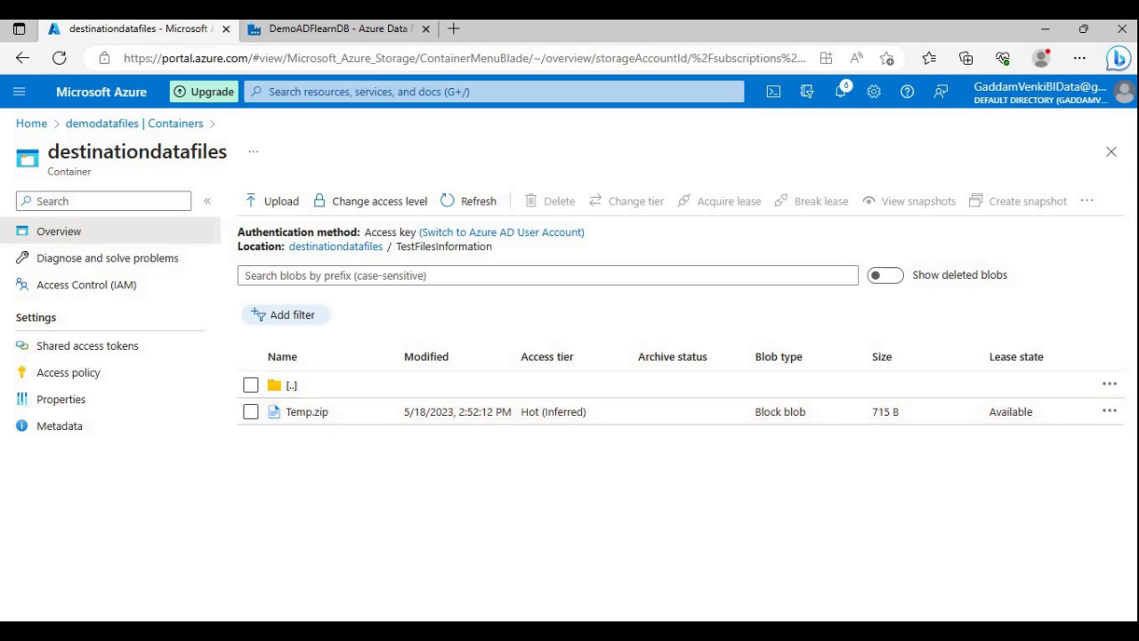
# - Switch to the Photos viewer to look at the course list in Training Center.PNG
pyautogui.hotkey('alt', 'Tab')
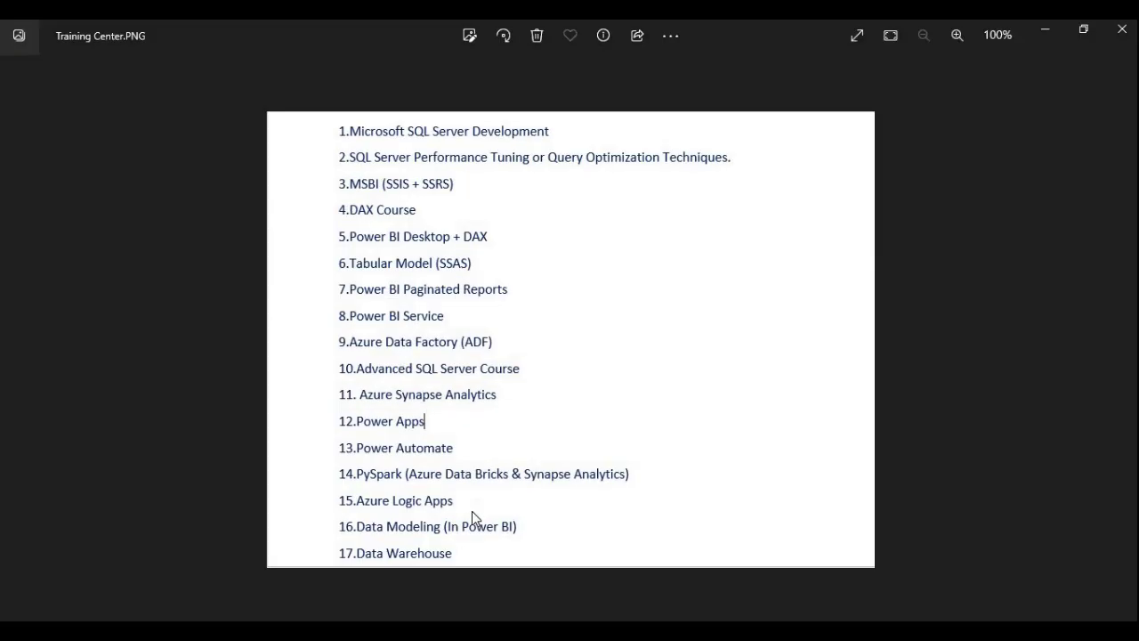